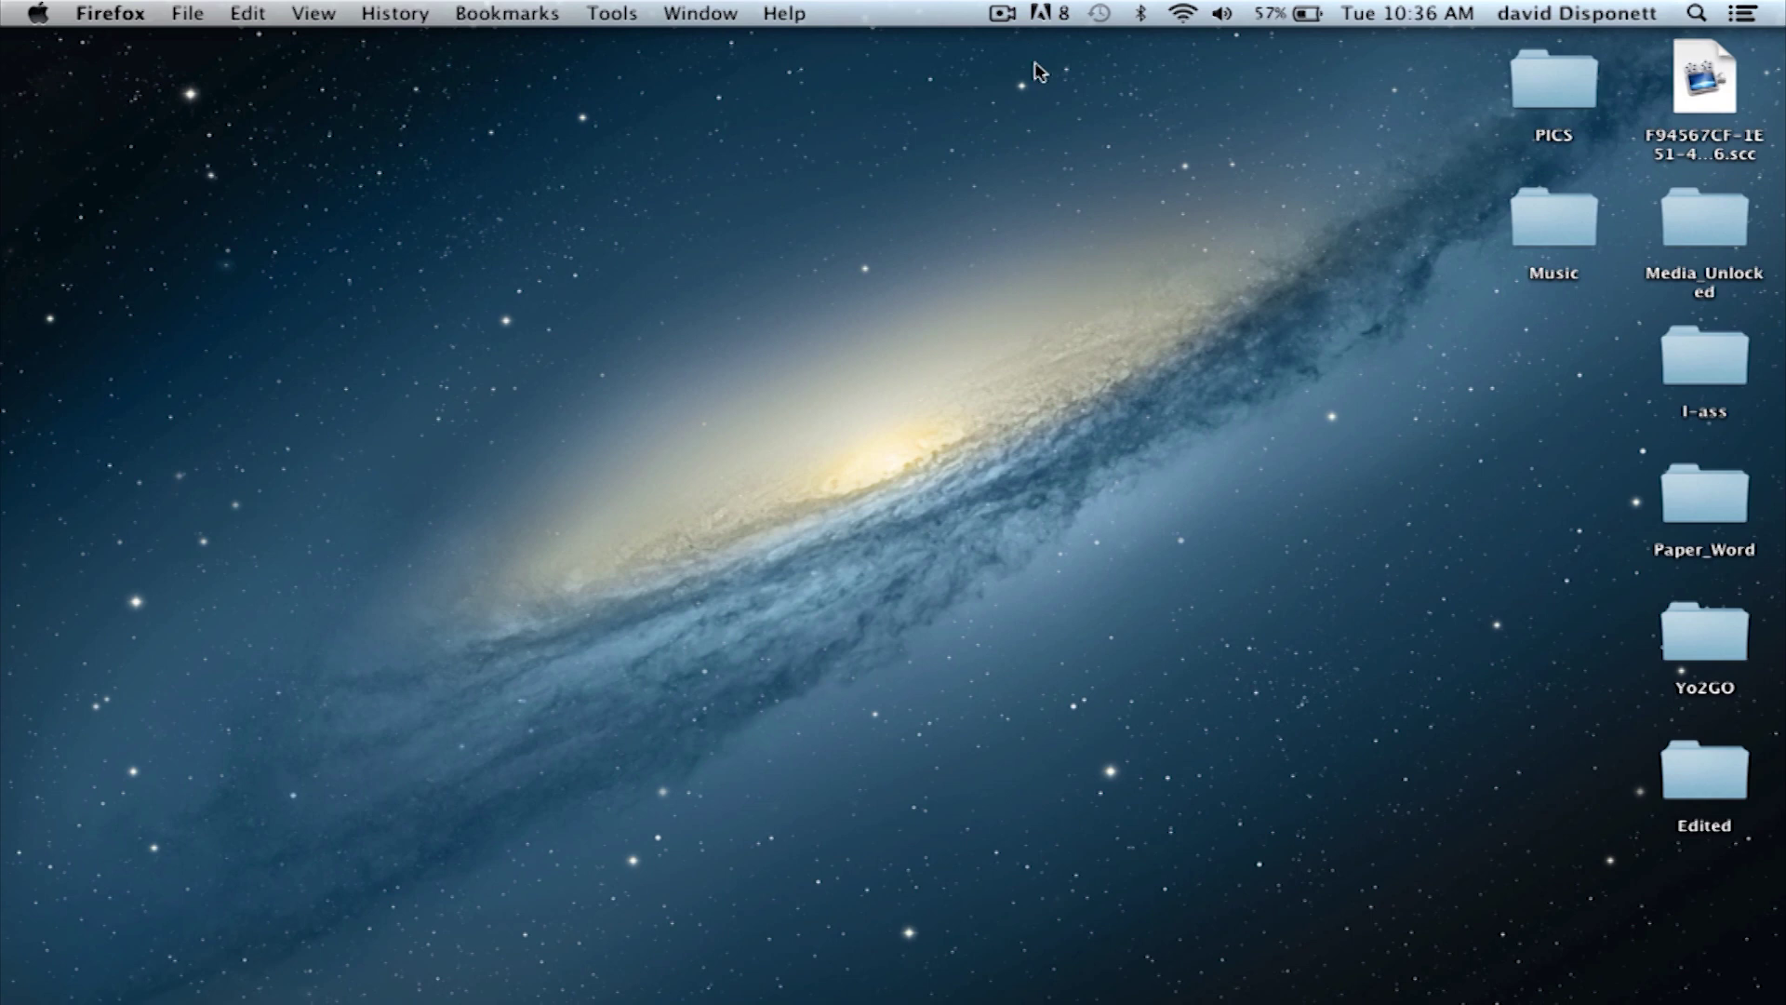
Step: Bring Firefox back, open the MacBoot Card Preparer result, and start downloading macbootcommand.zip
mouse_move(1363, 996)
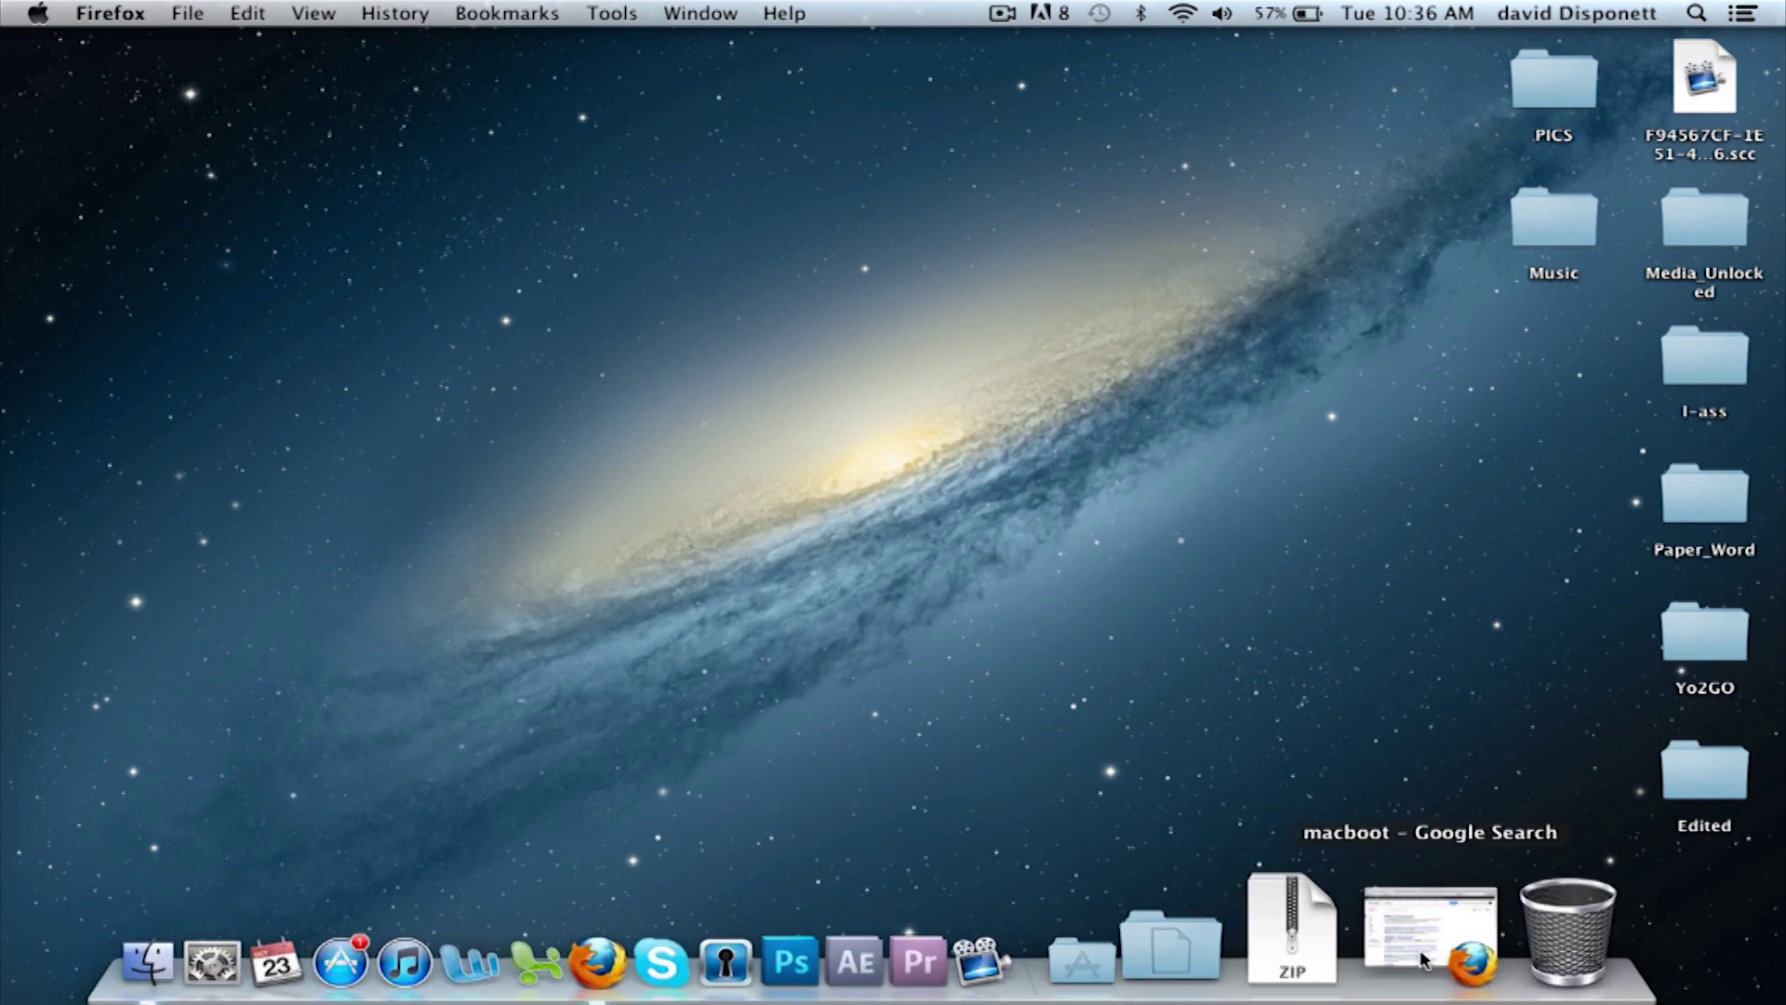
left_click(1499, 940)
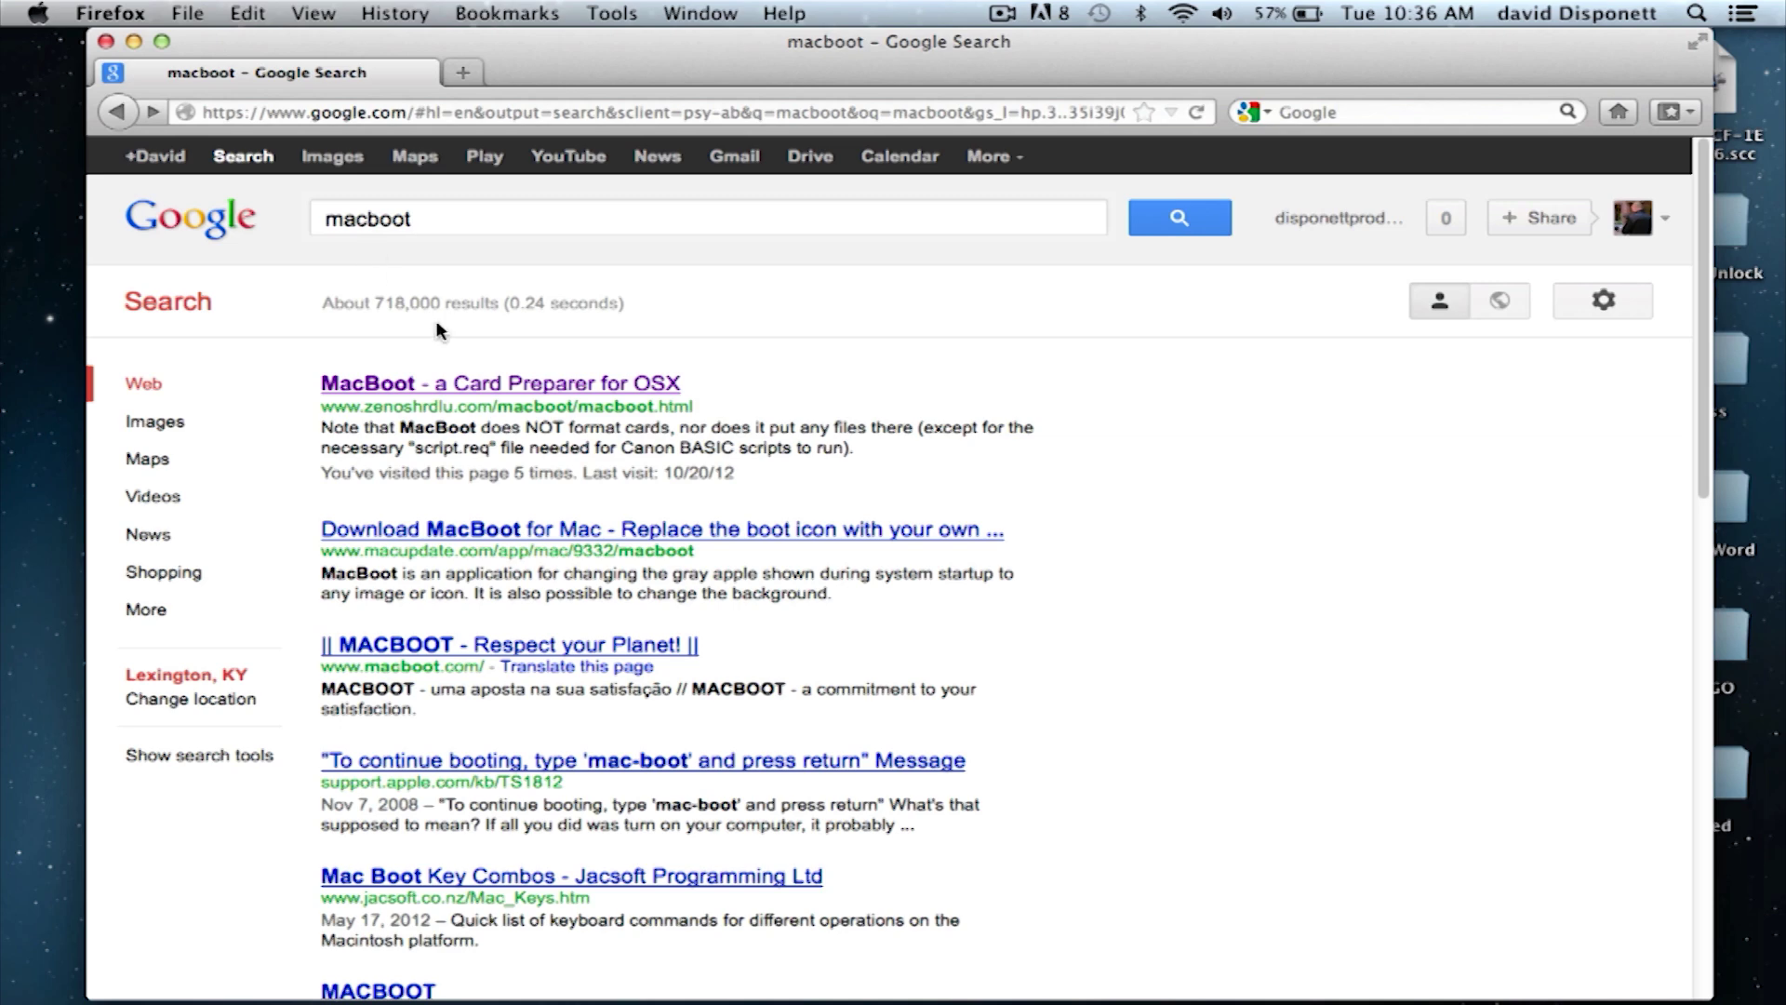
left_click(478, 383)
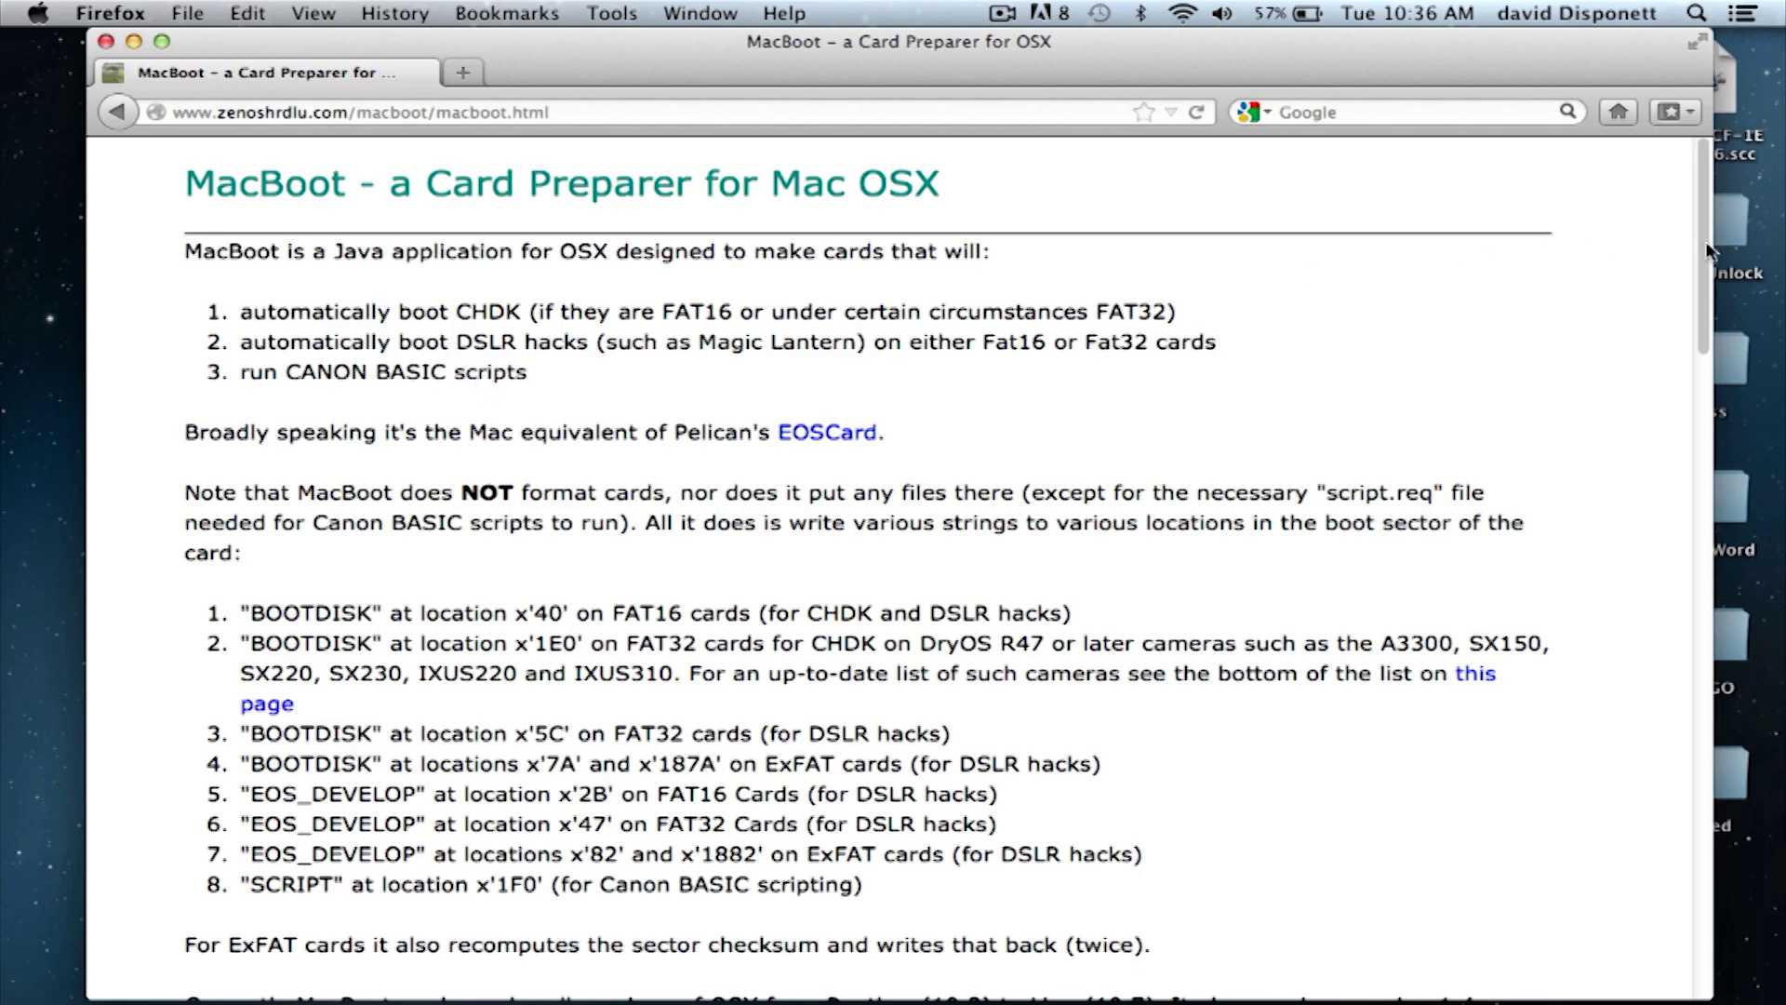
left_click_drag(1708, 249, 1702, 484)
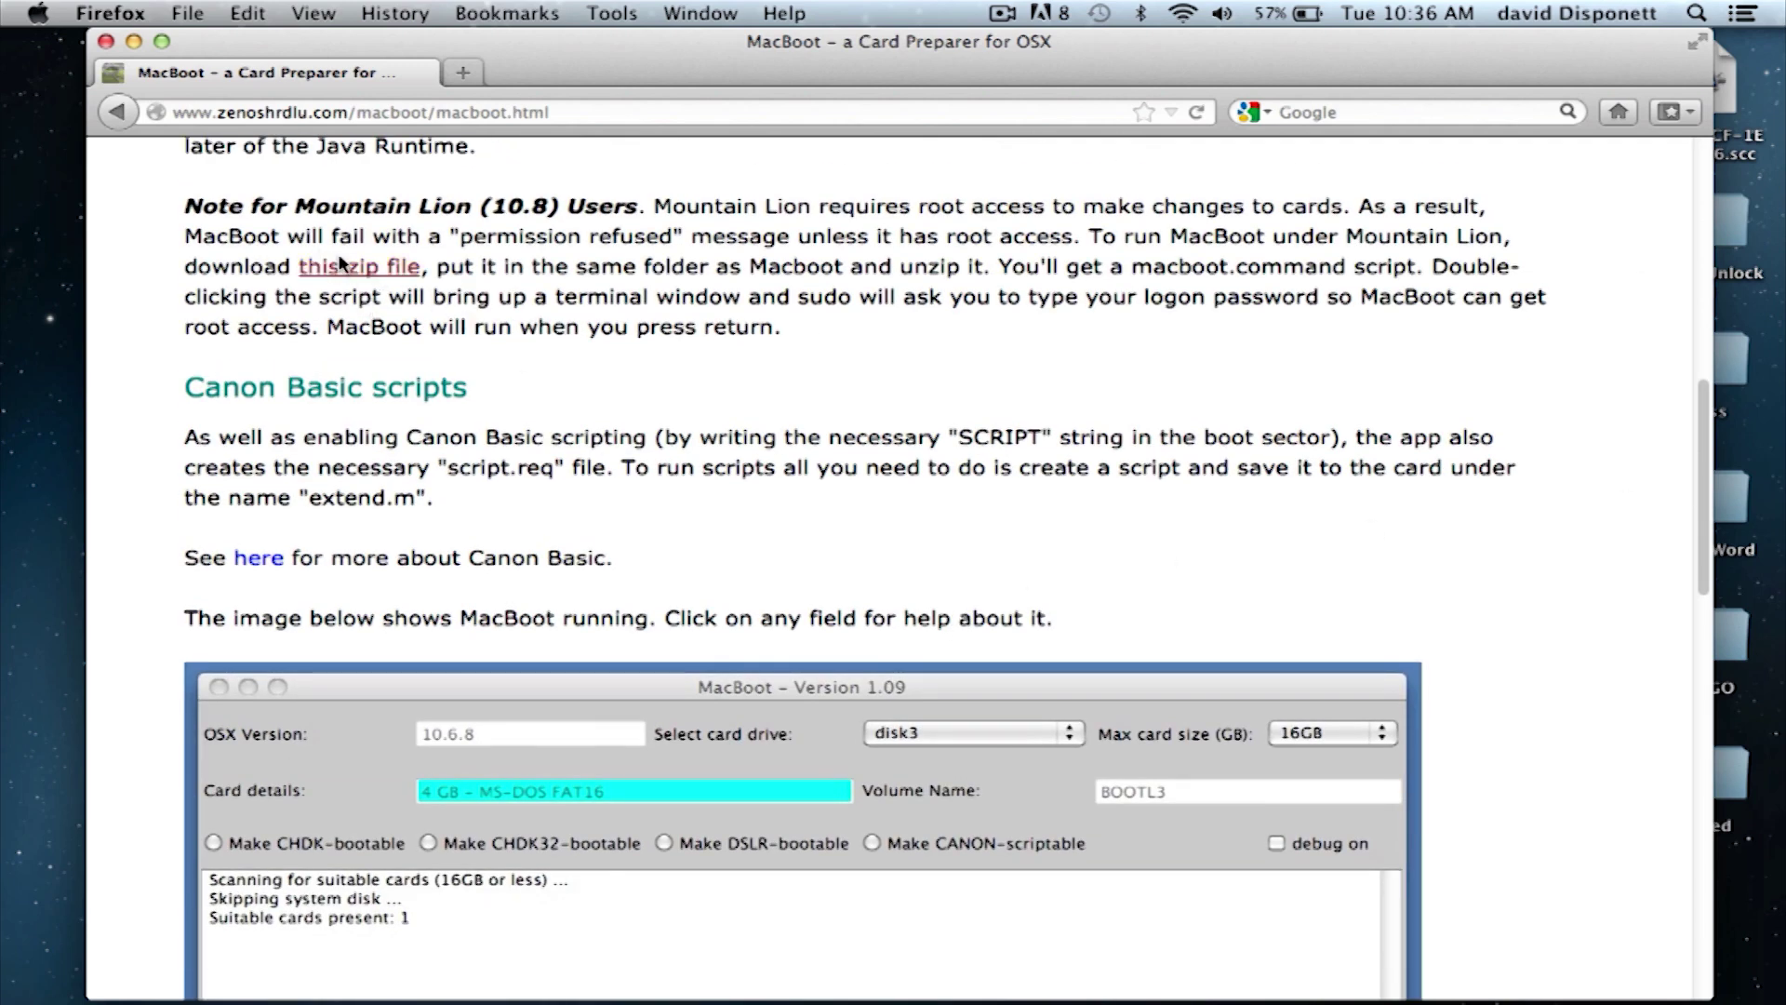
left_click(392, 271)
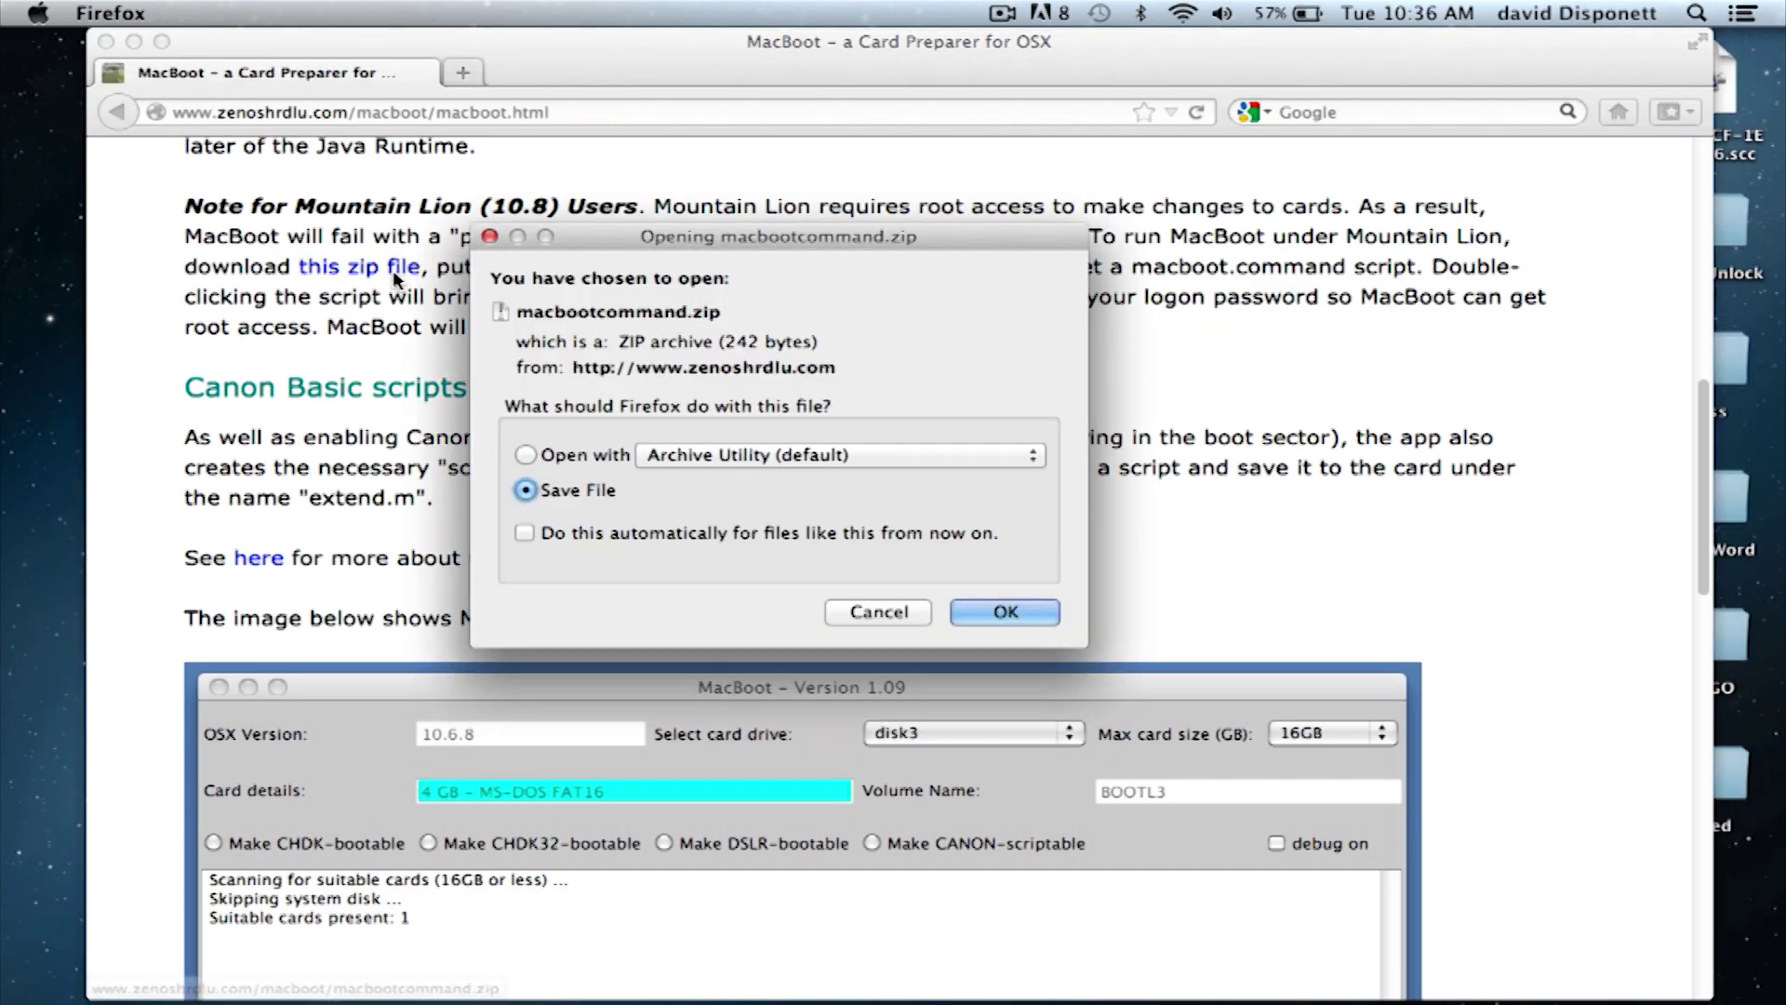
Step: Save macbootcommand.zip, then download and save macboot.zip from the 'here' link
left_click(964, 607)
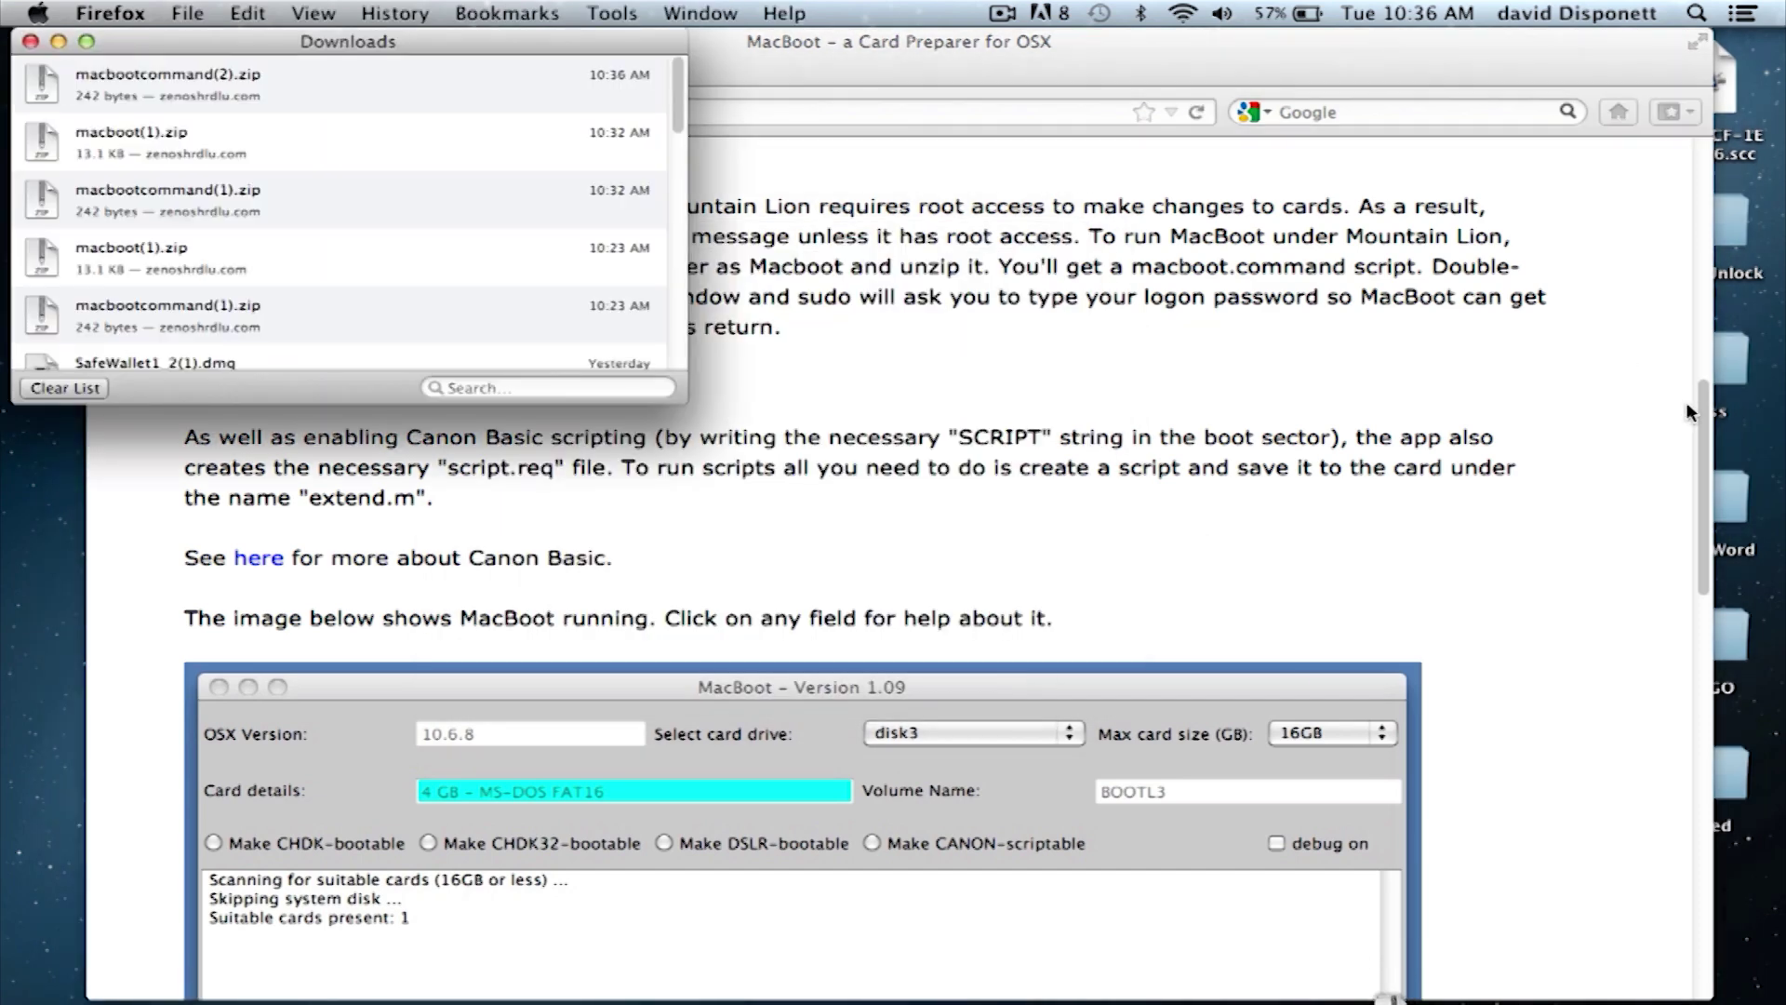
left_click_drag(1699, 419, 1704, 600)
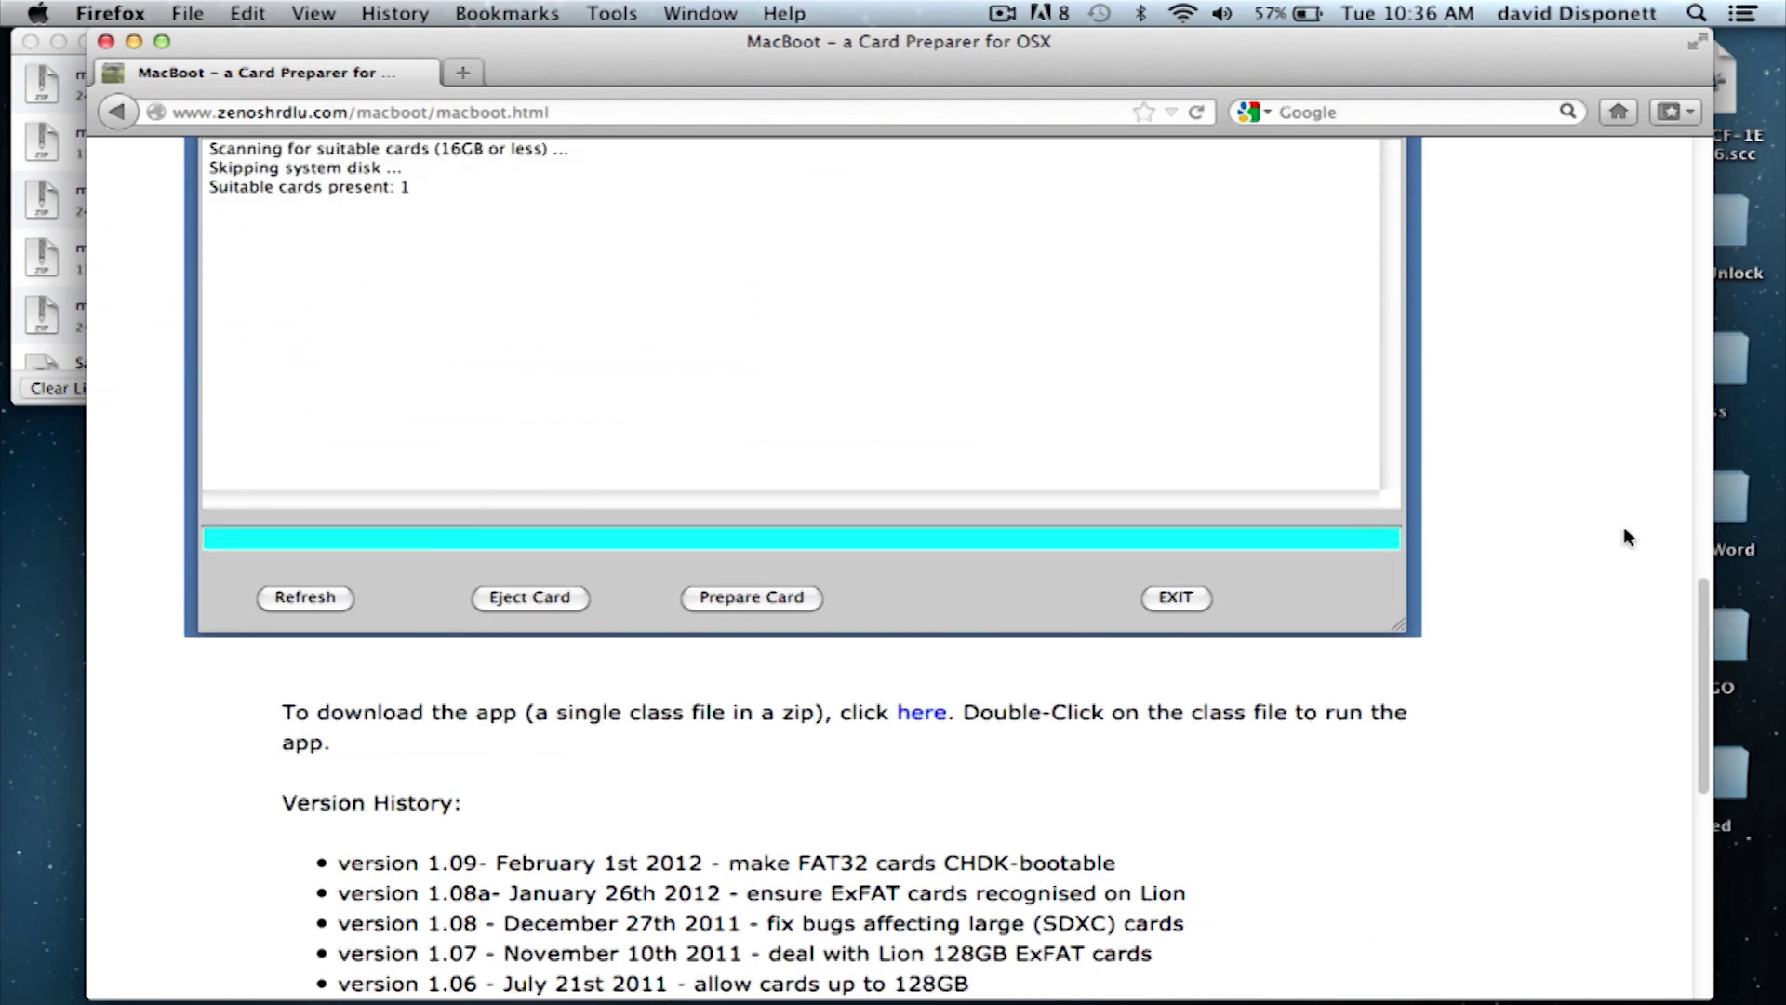
left_click(921, 712)
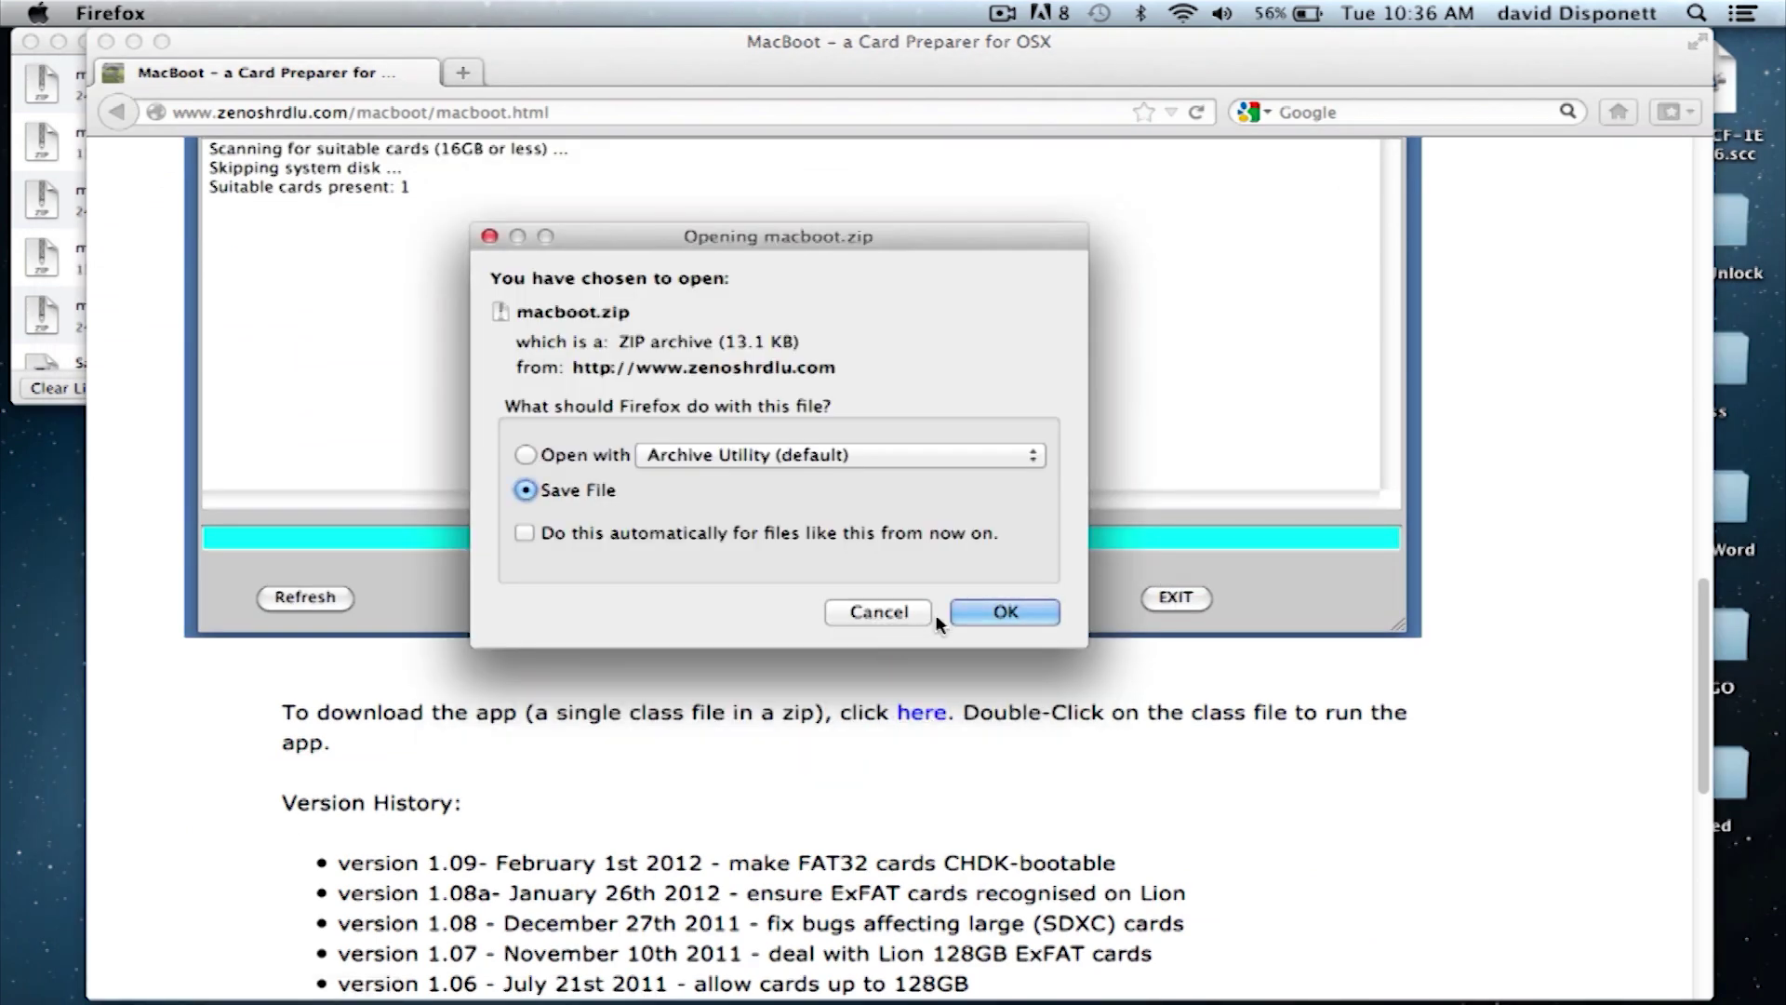
left_click(960, 610)
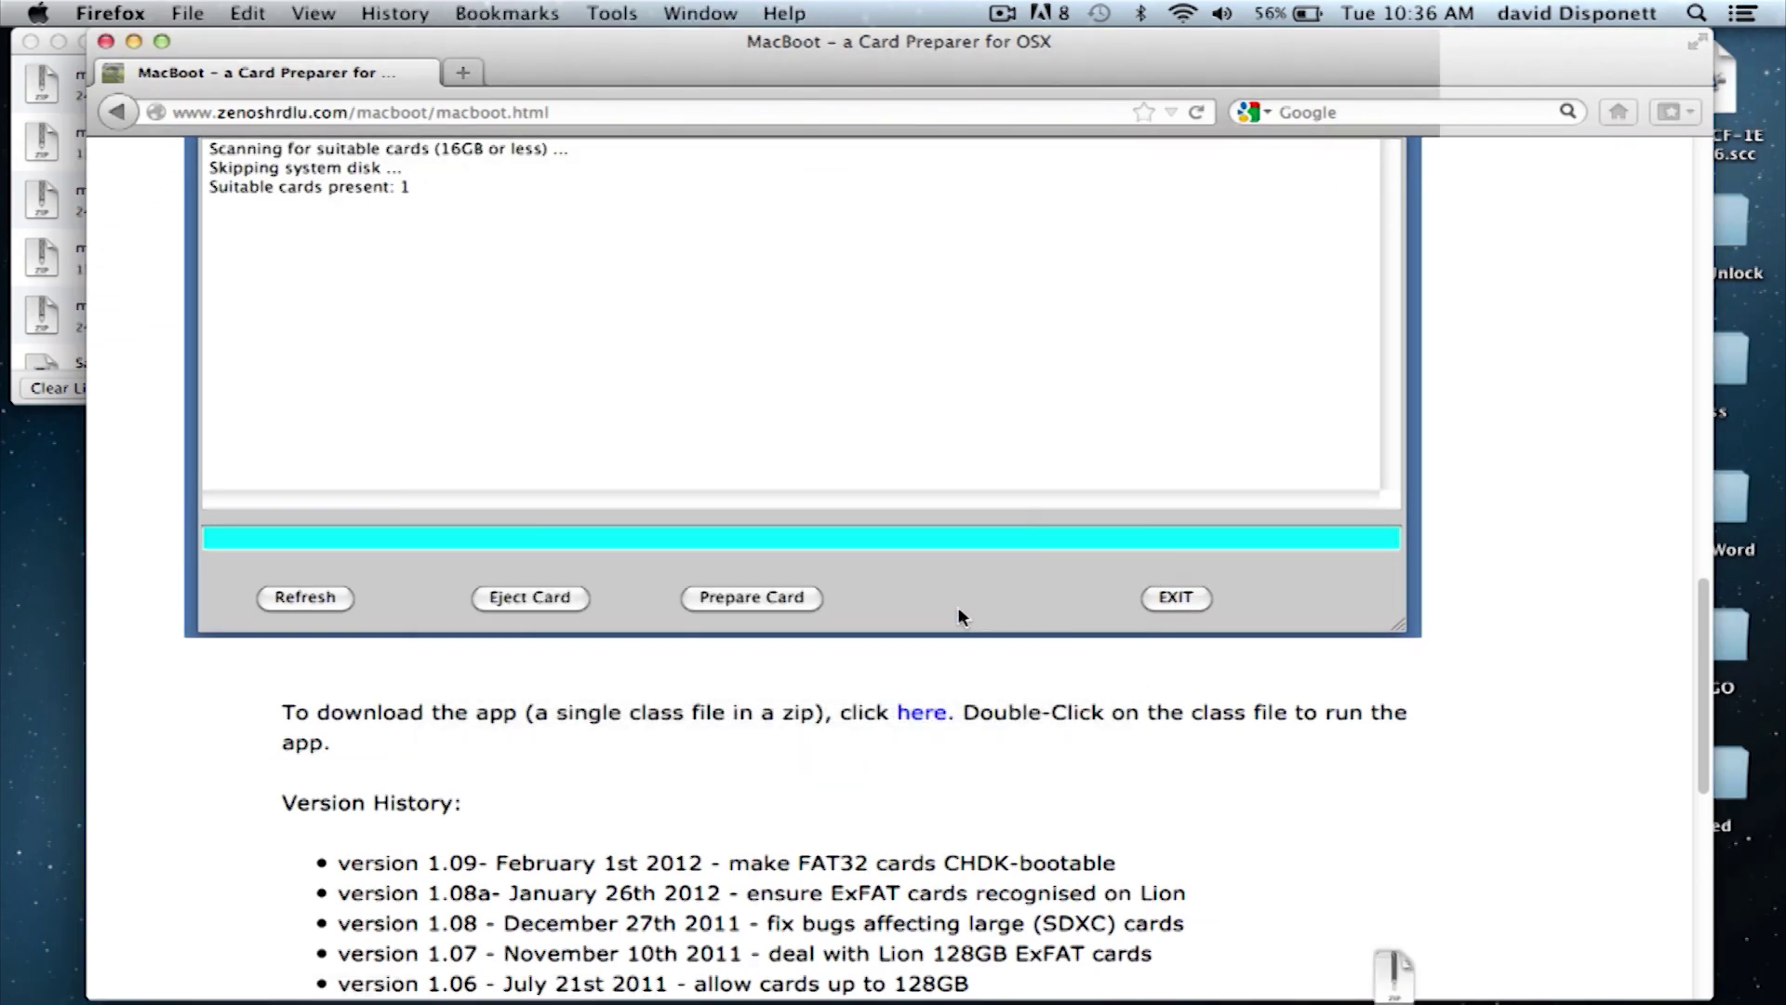
left_click(133, 41)
Step: Create a new folder on the desktop, place it among the icons, and name it Macboot
right_click(583, 554)
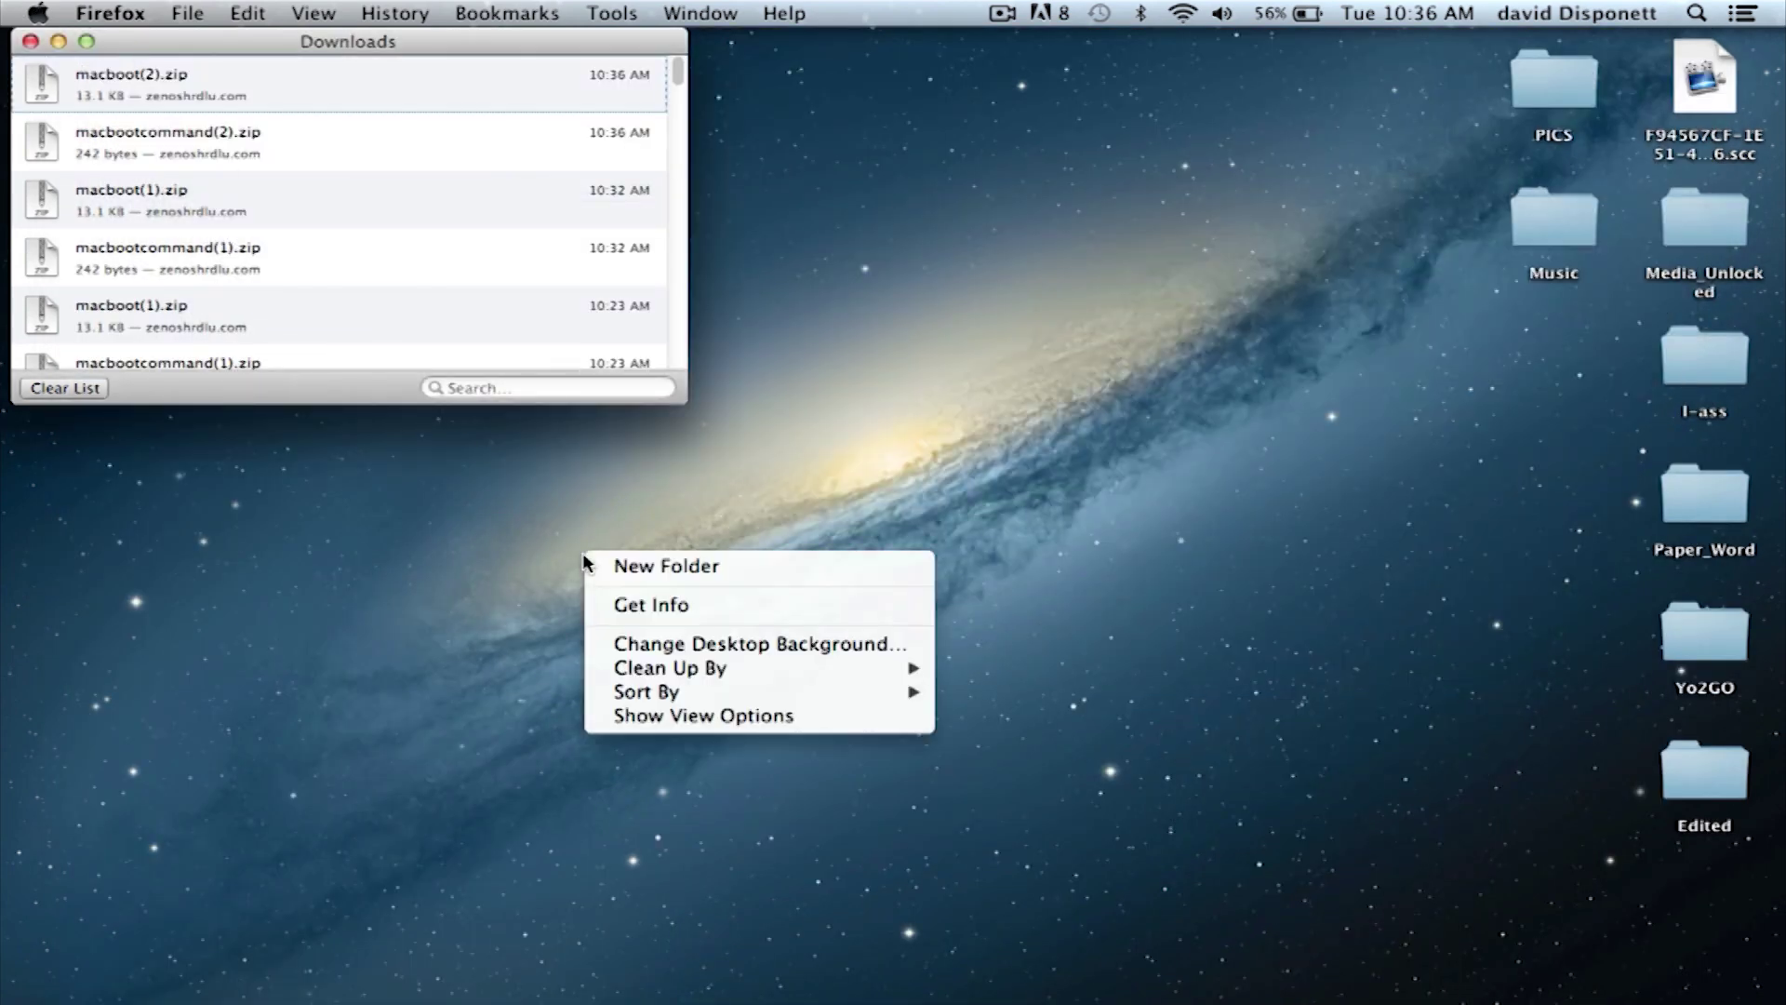
left_click(600, 563)
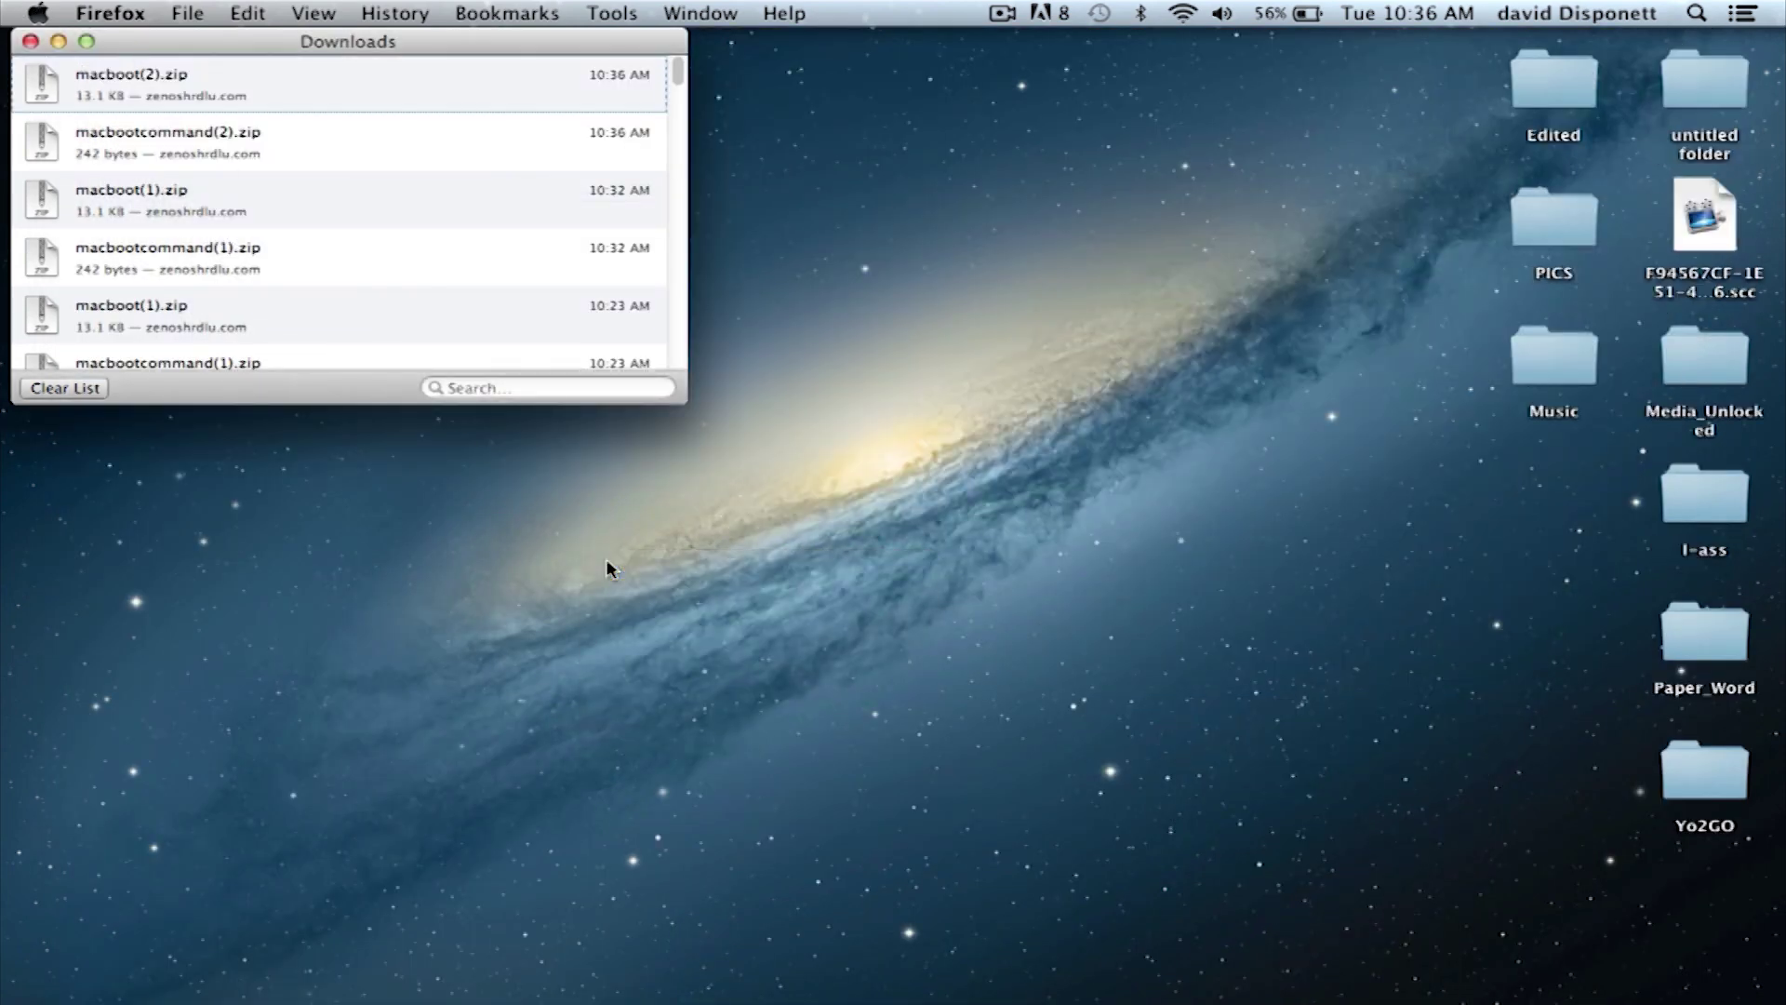
left_click(1707, 149)
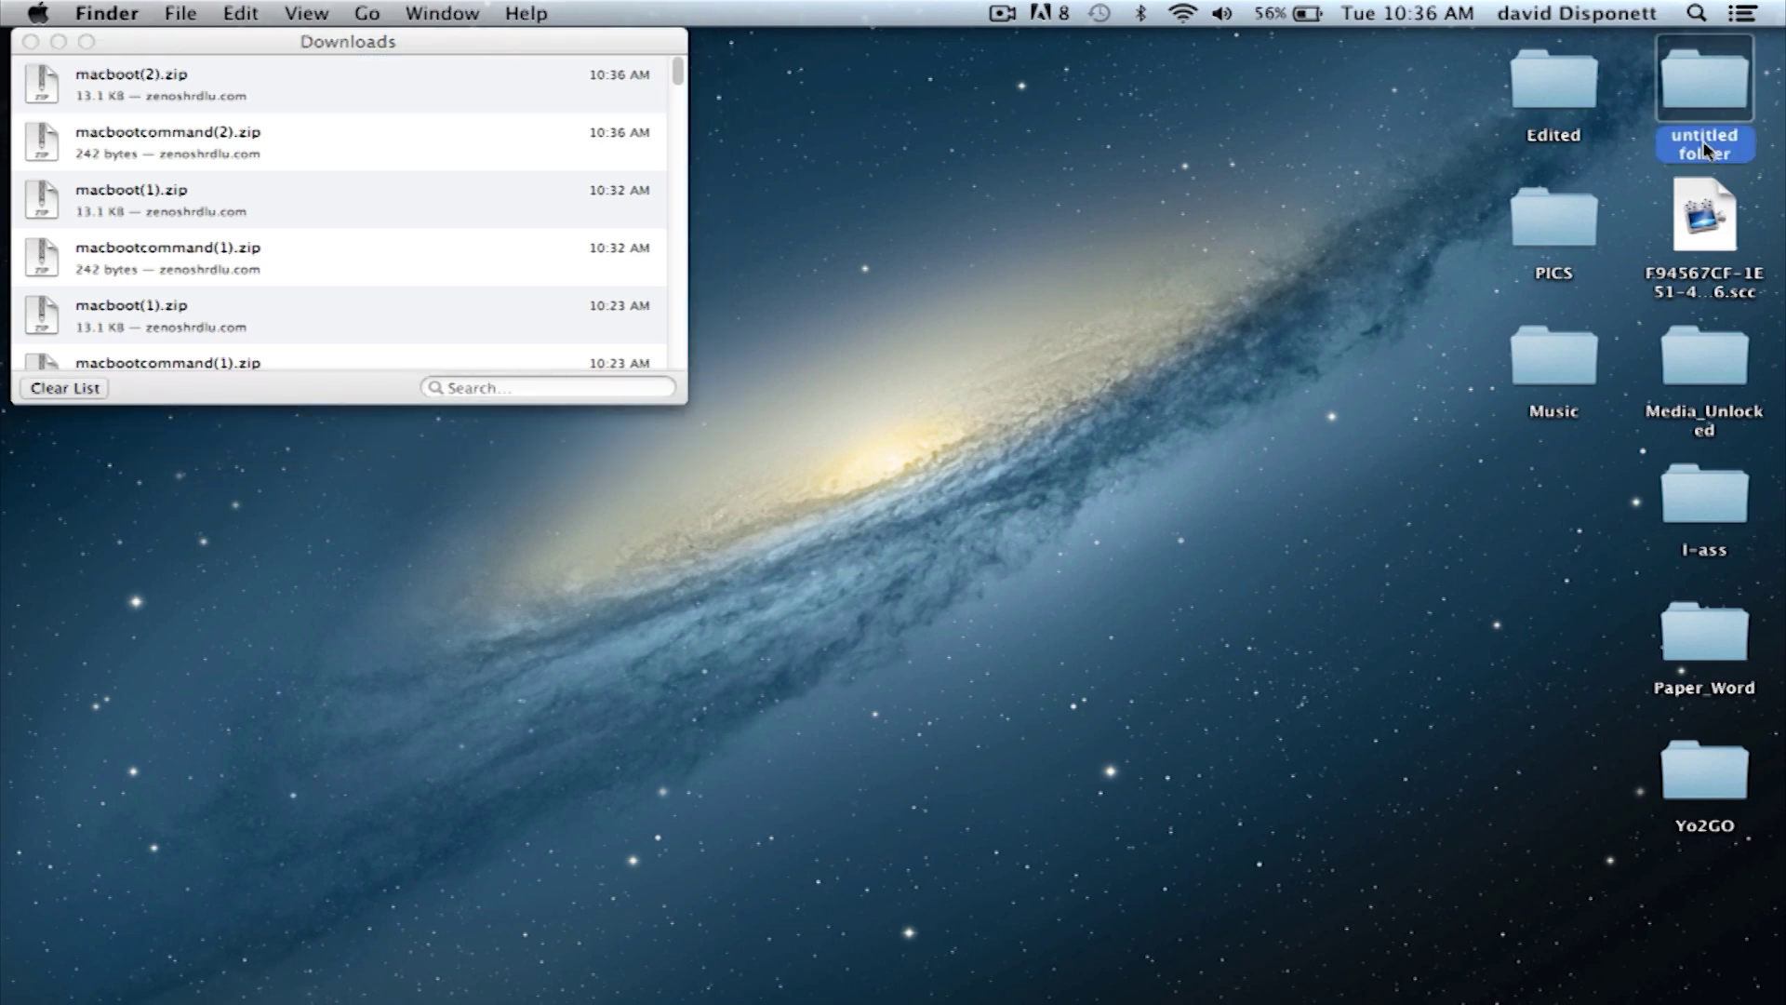
left_click_drag(1707, 149, 1707, 277)
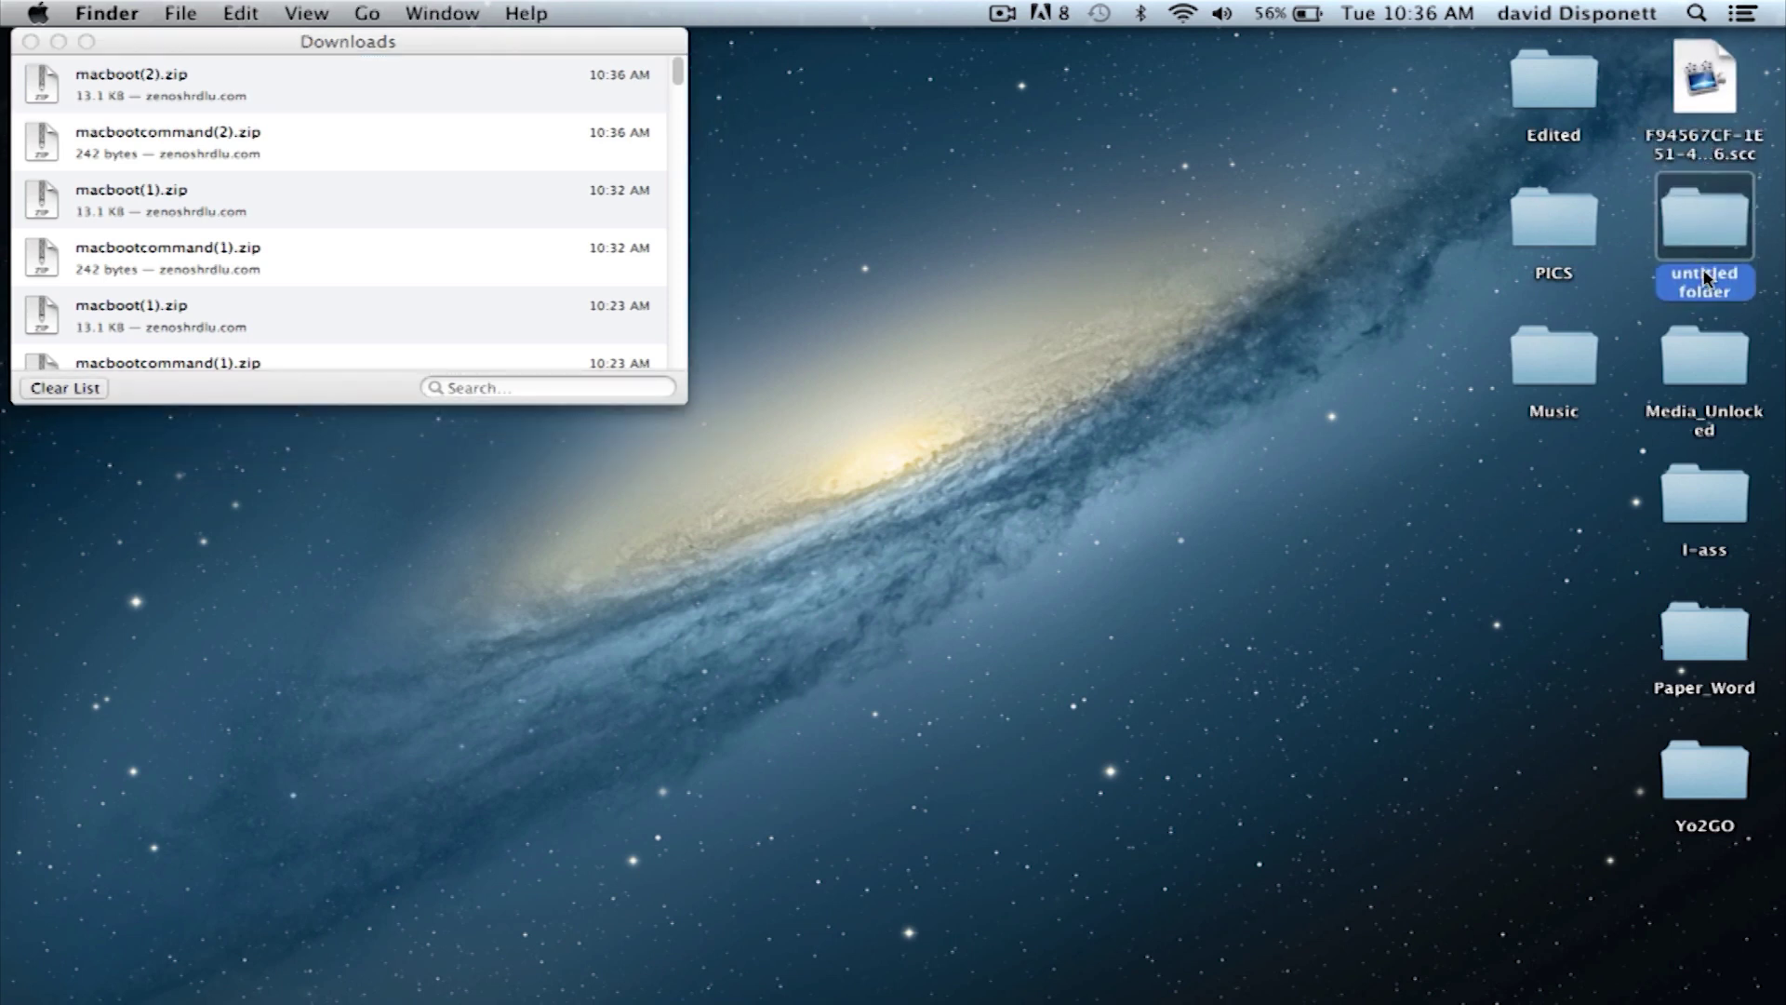
key("Return")
type("Mac")
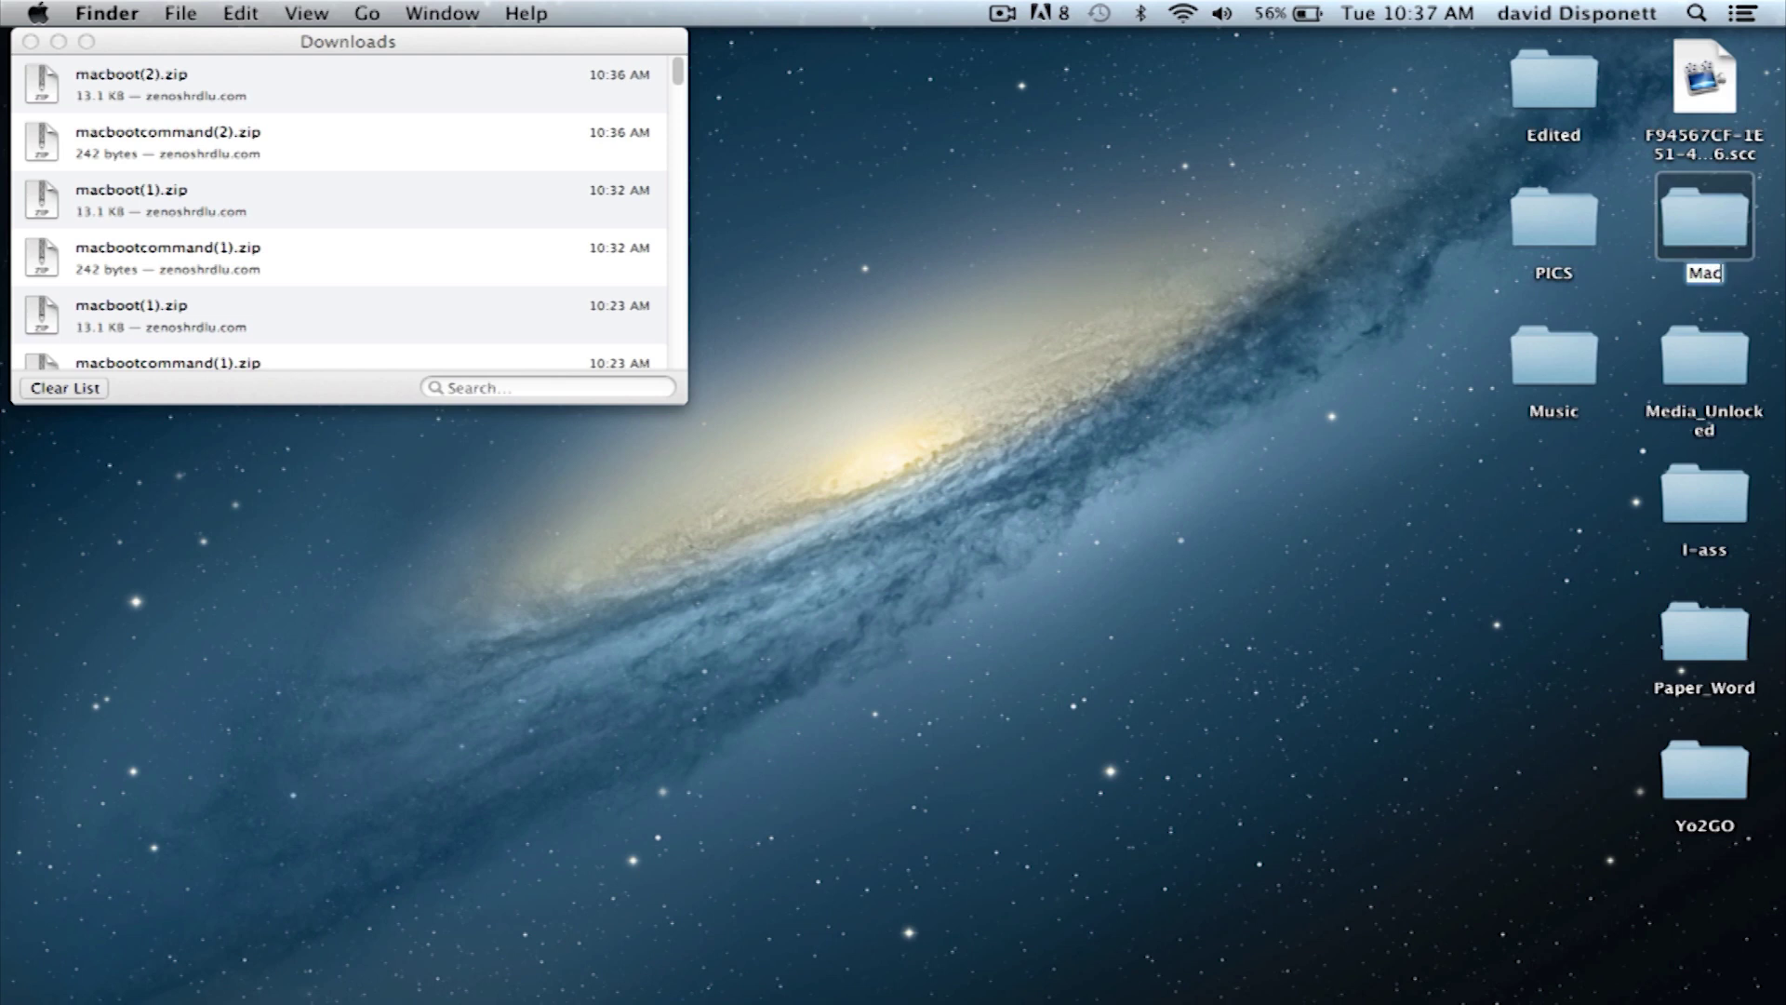
type("boot")
left_click(1332, 406)
Step: Reveal the downloaded macboot(2).zip in its folder from Firefox's Downloads list
left_click(406, 106)
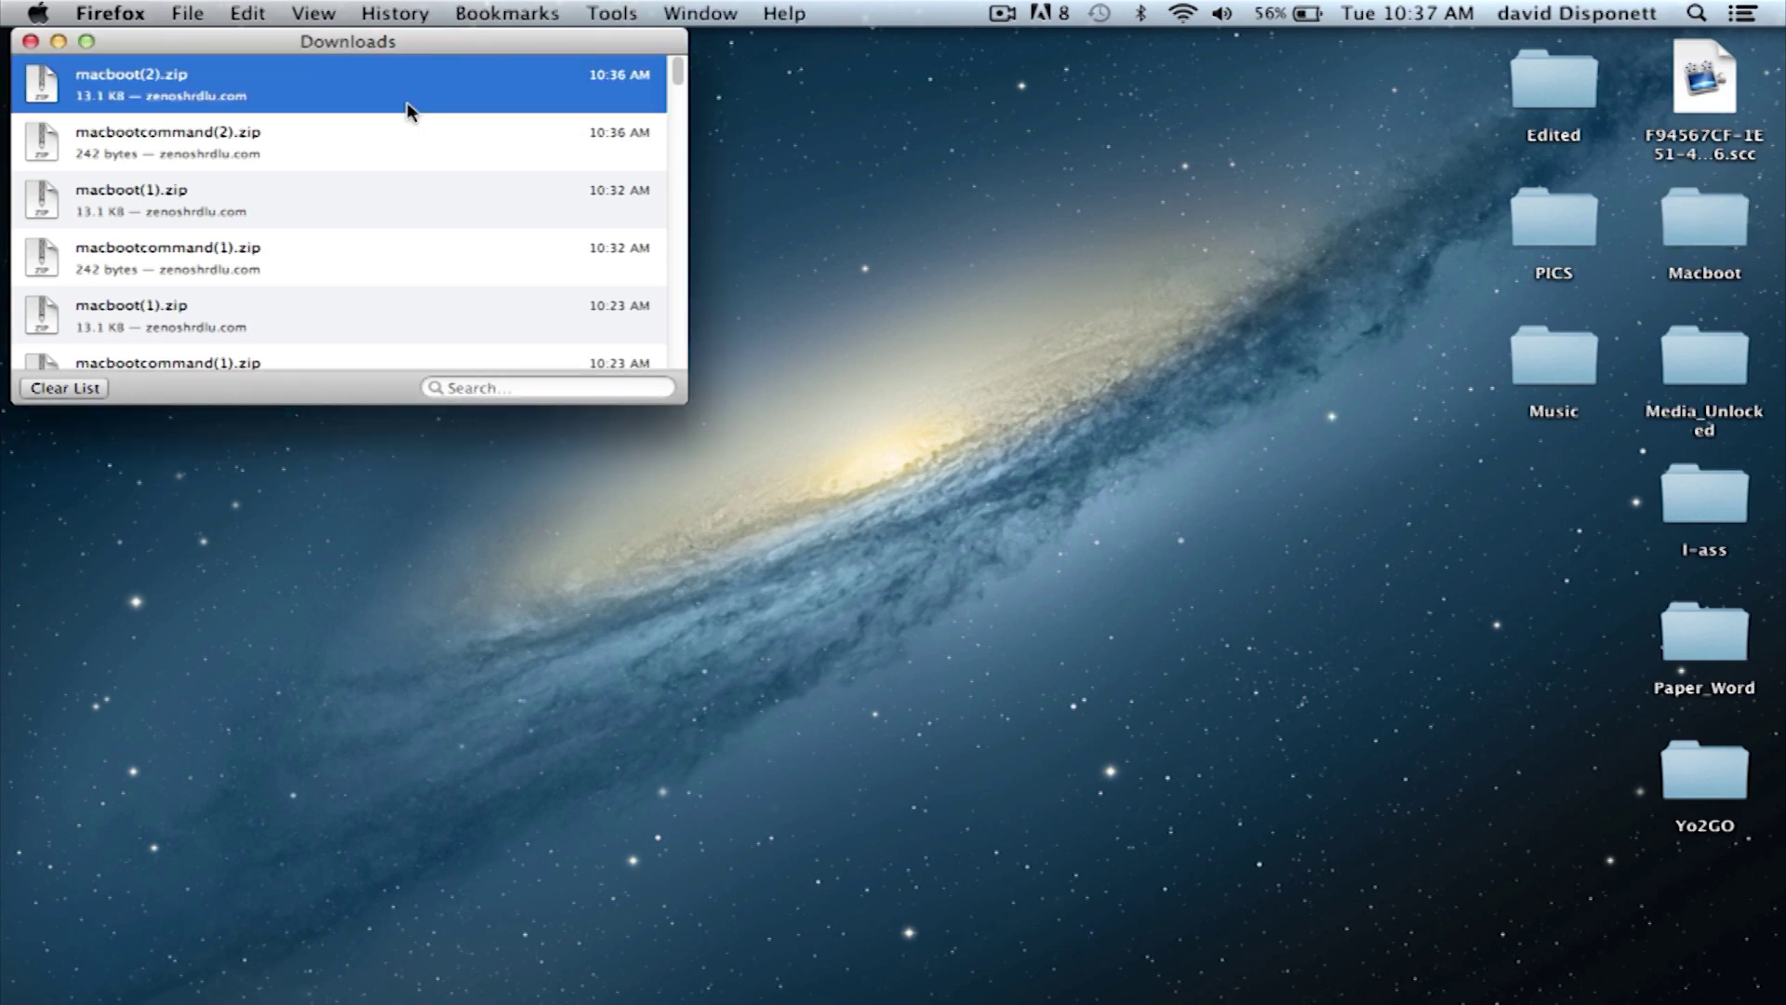
right_click(406, 102)
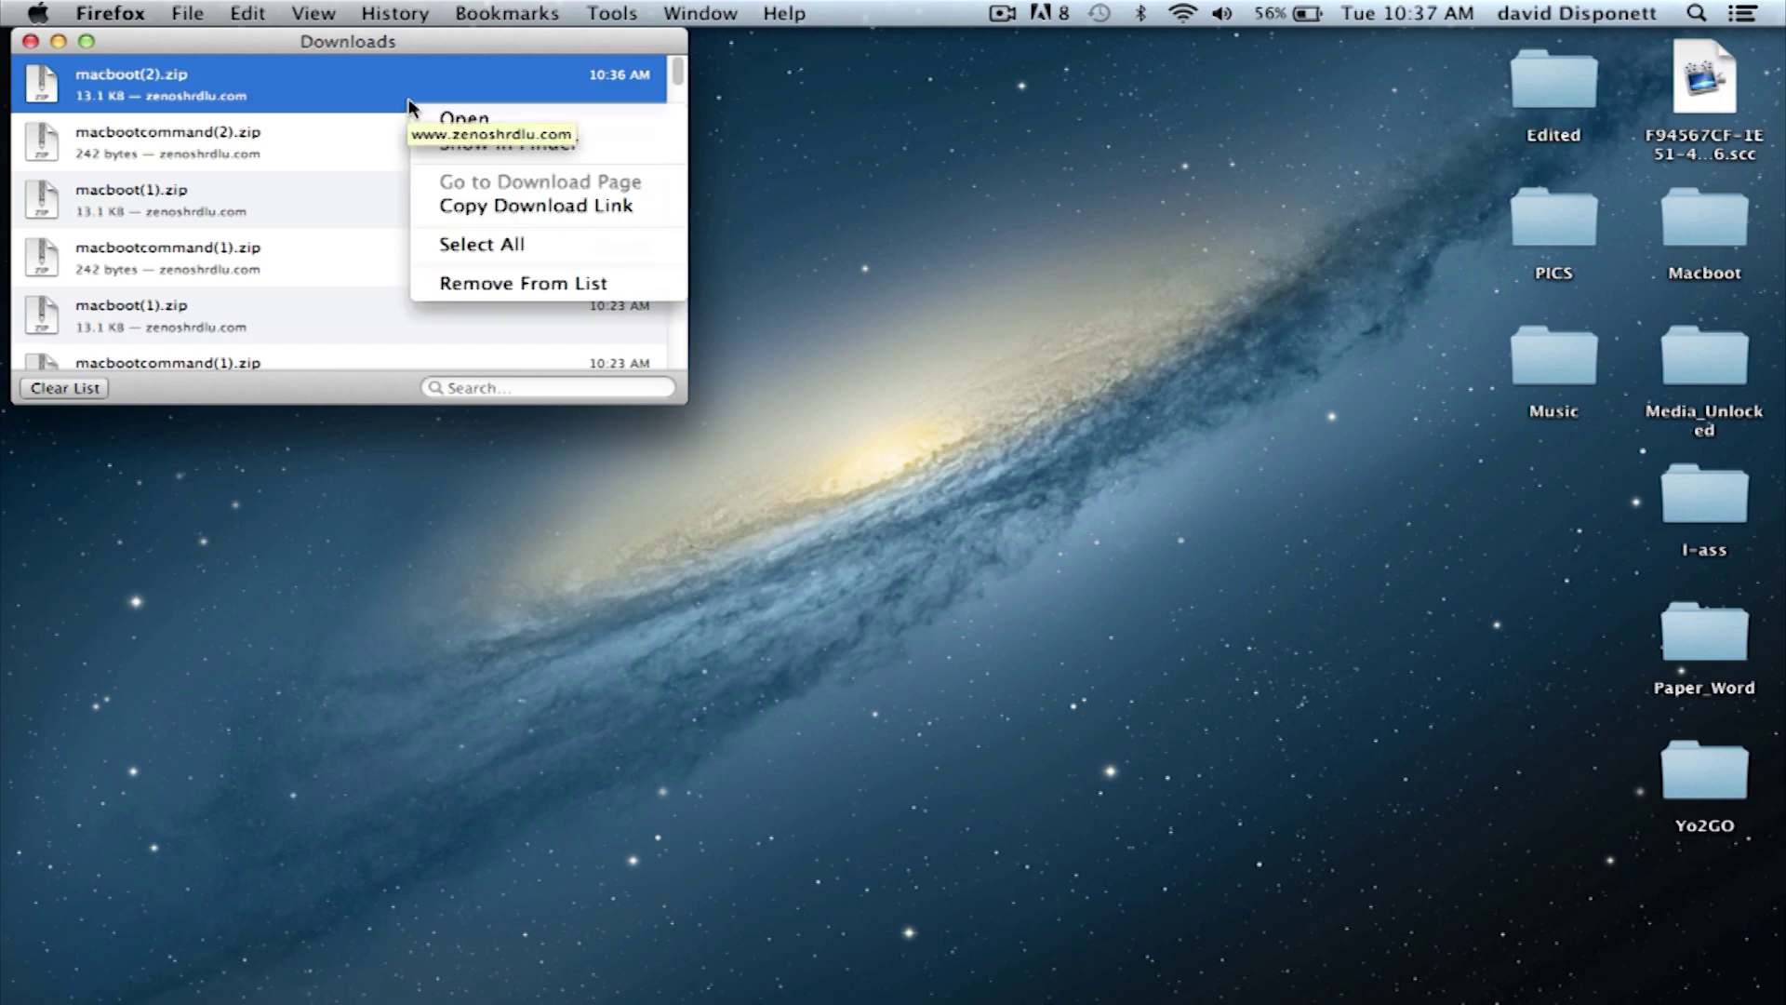
left_click(477, 144)
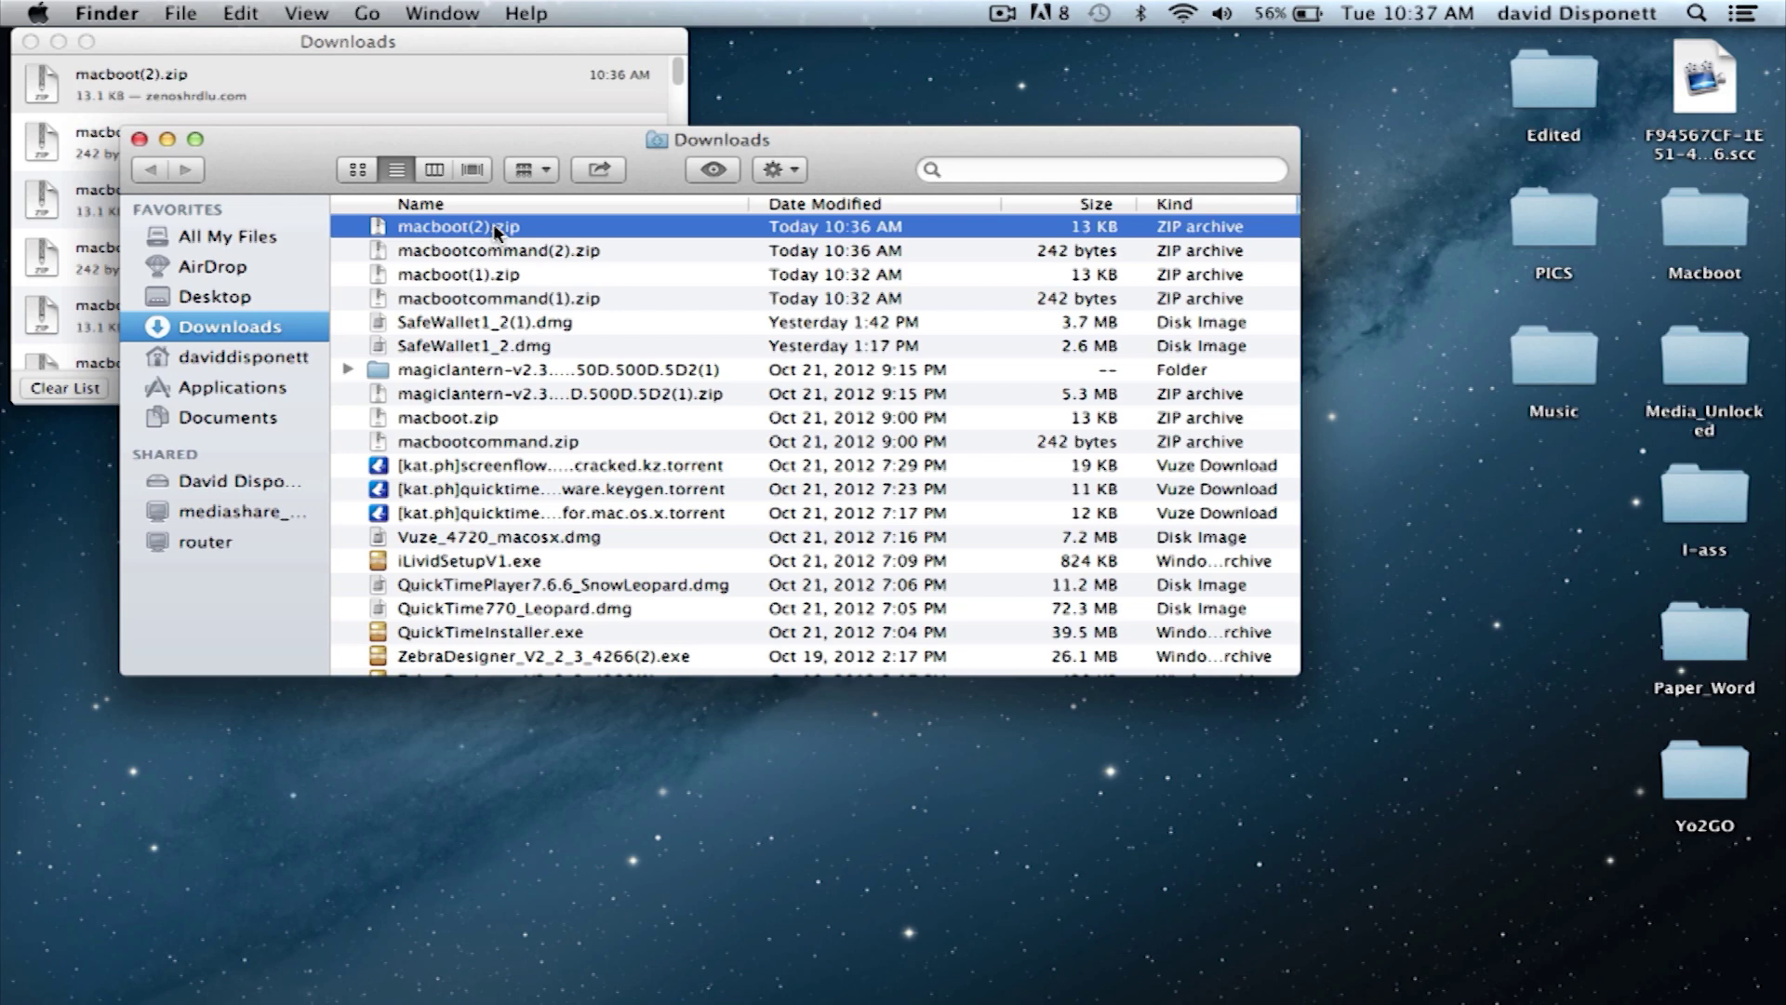
left_click(139, 139)
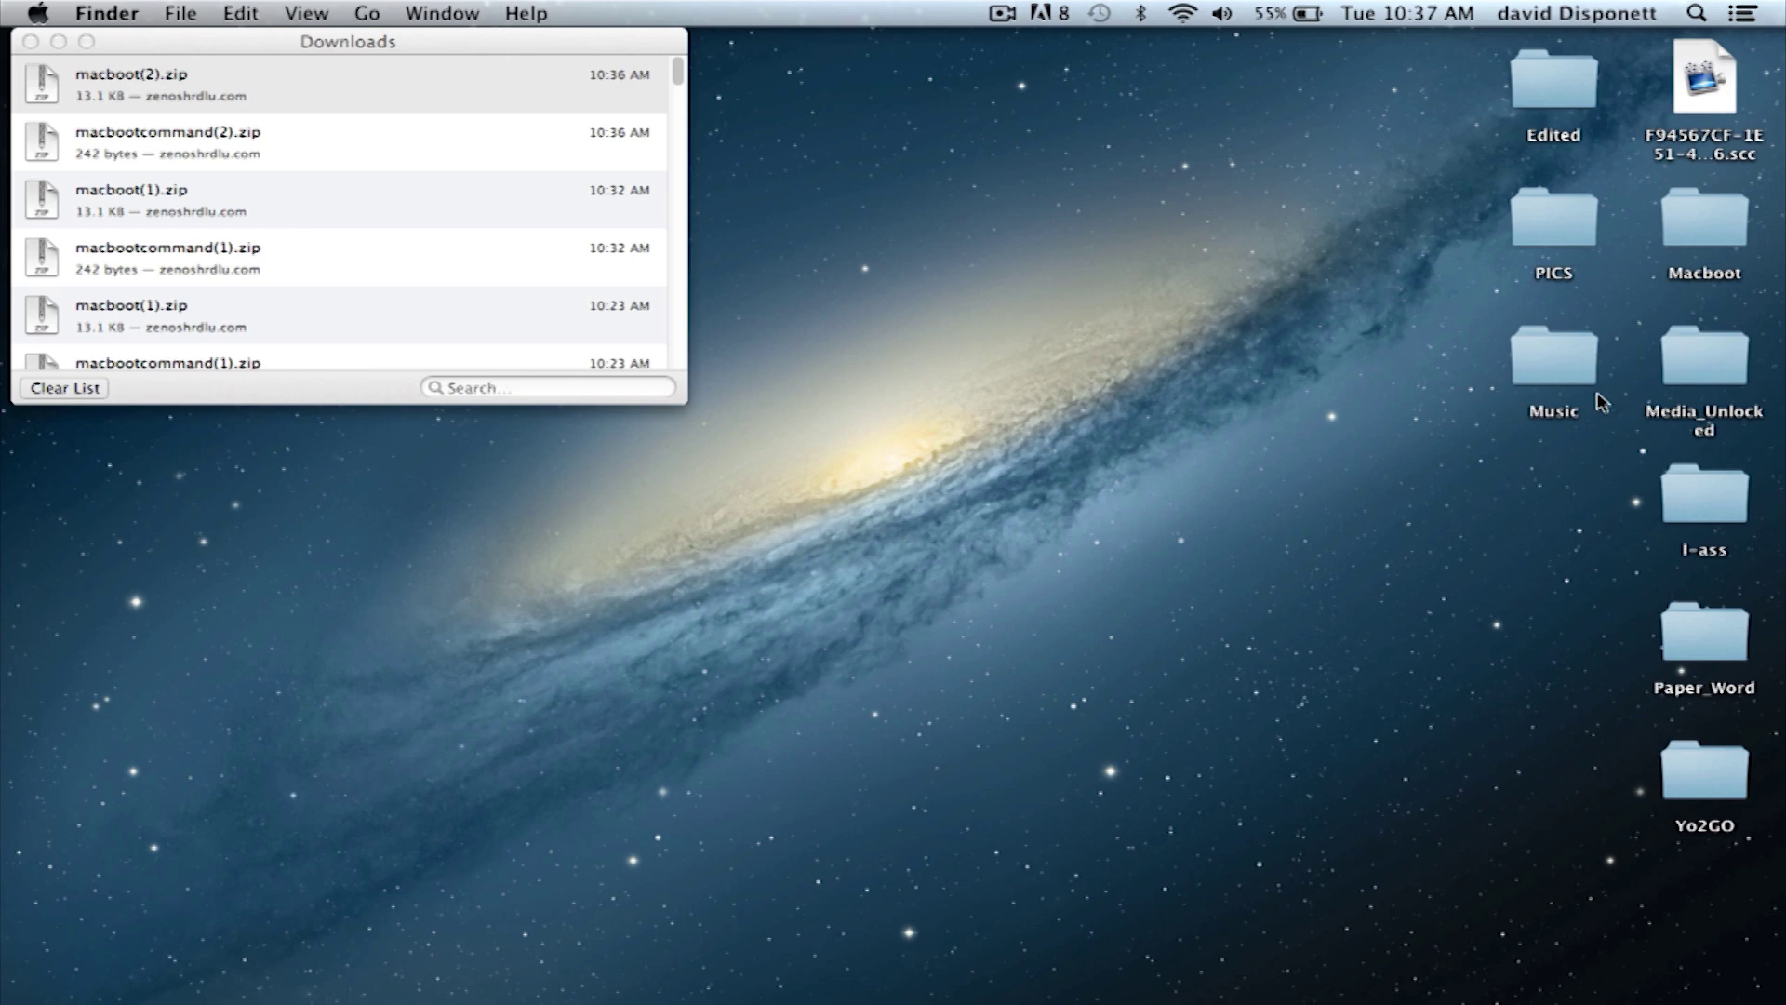
Step: From the home folder's Downloads, drag macboot(2).zip and macbootcommand(2).zip into the Macboot folder
double_click(1559, 363)
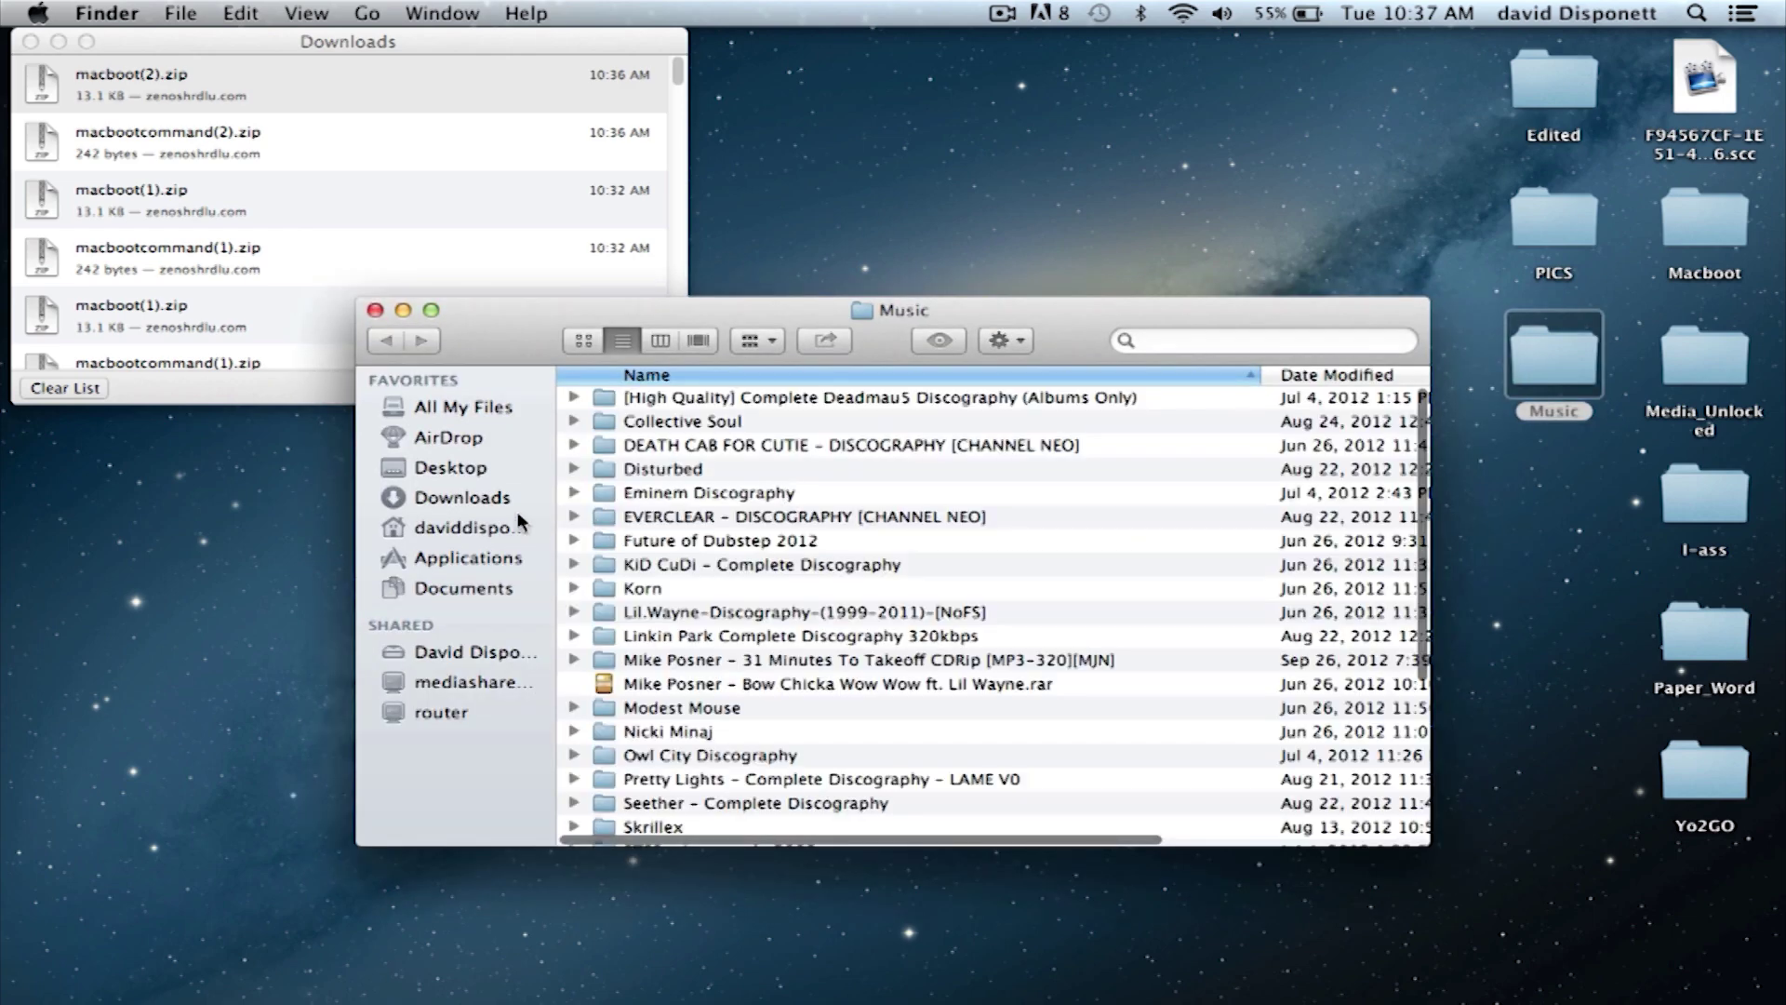
left_click(463, 532)
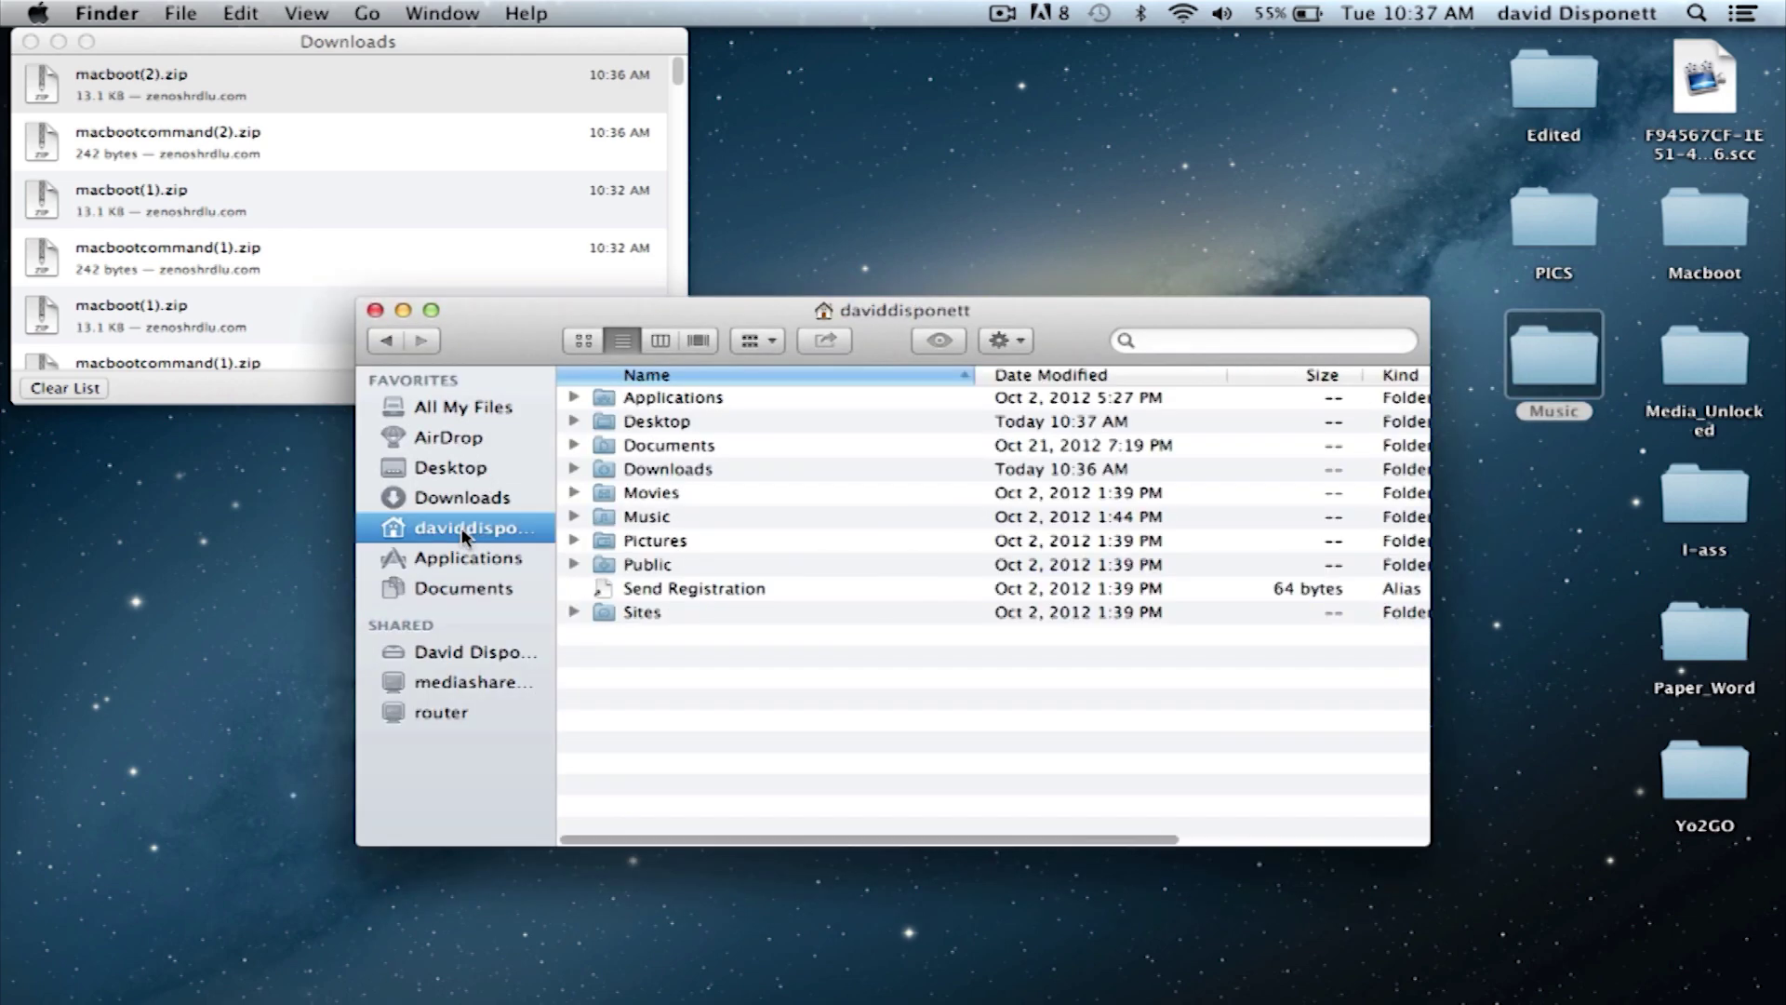
double_click(679, 470)
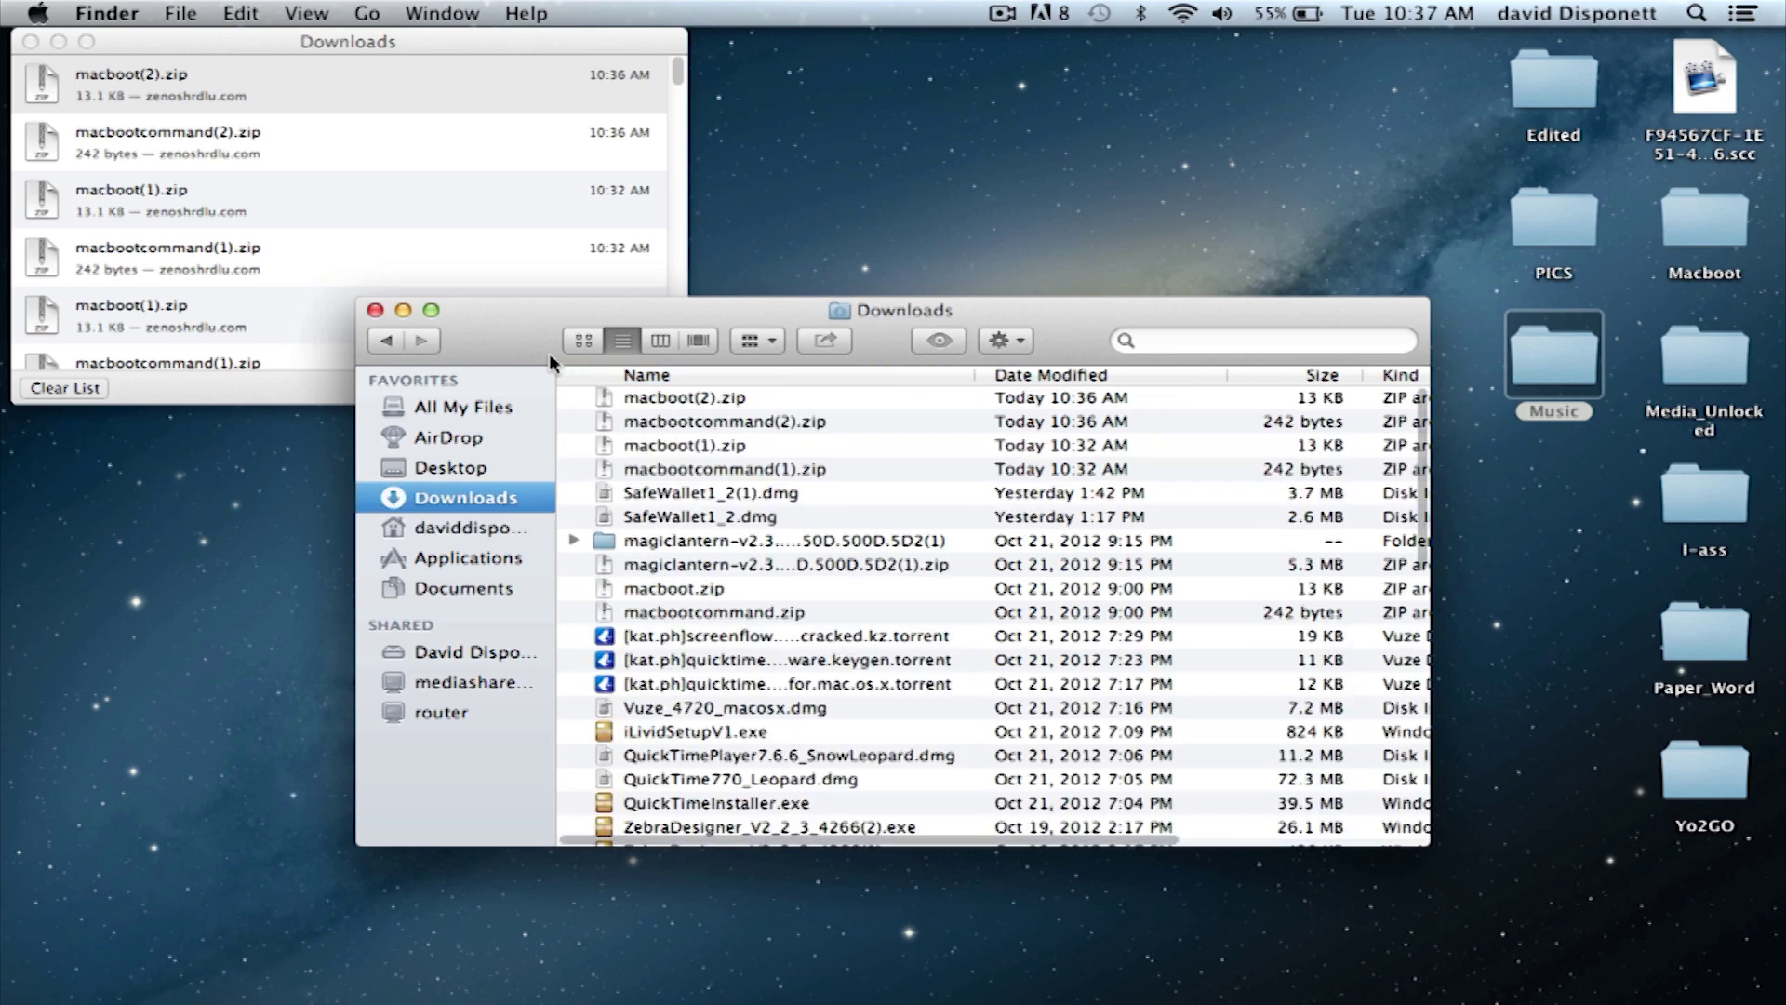
left_click_drag(549, 353, 303, 237)
left_click(395, 291)
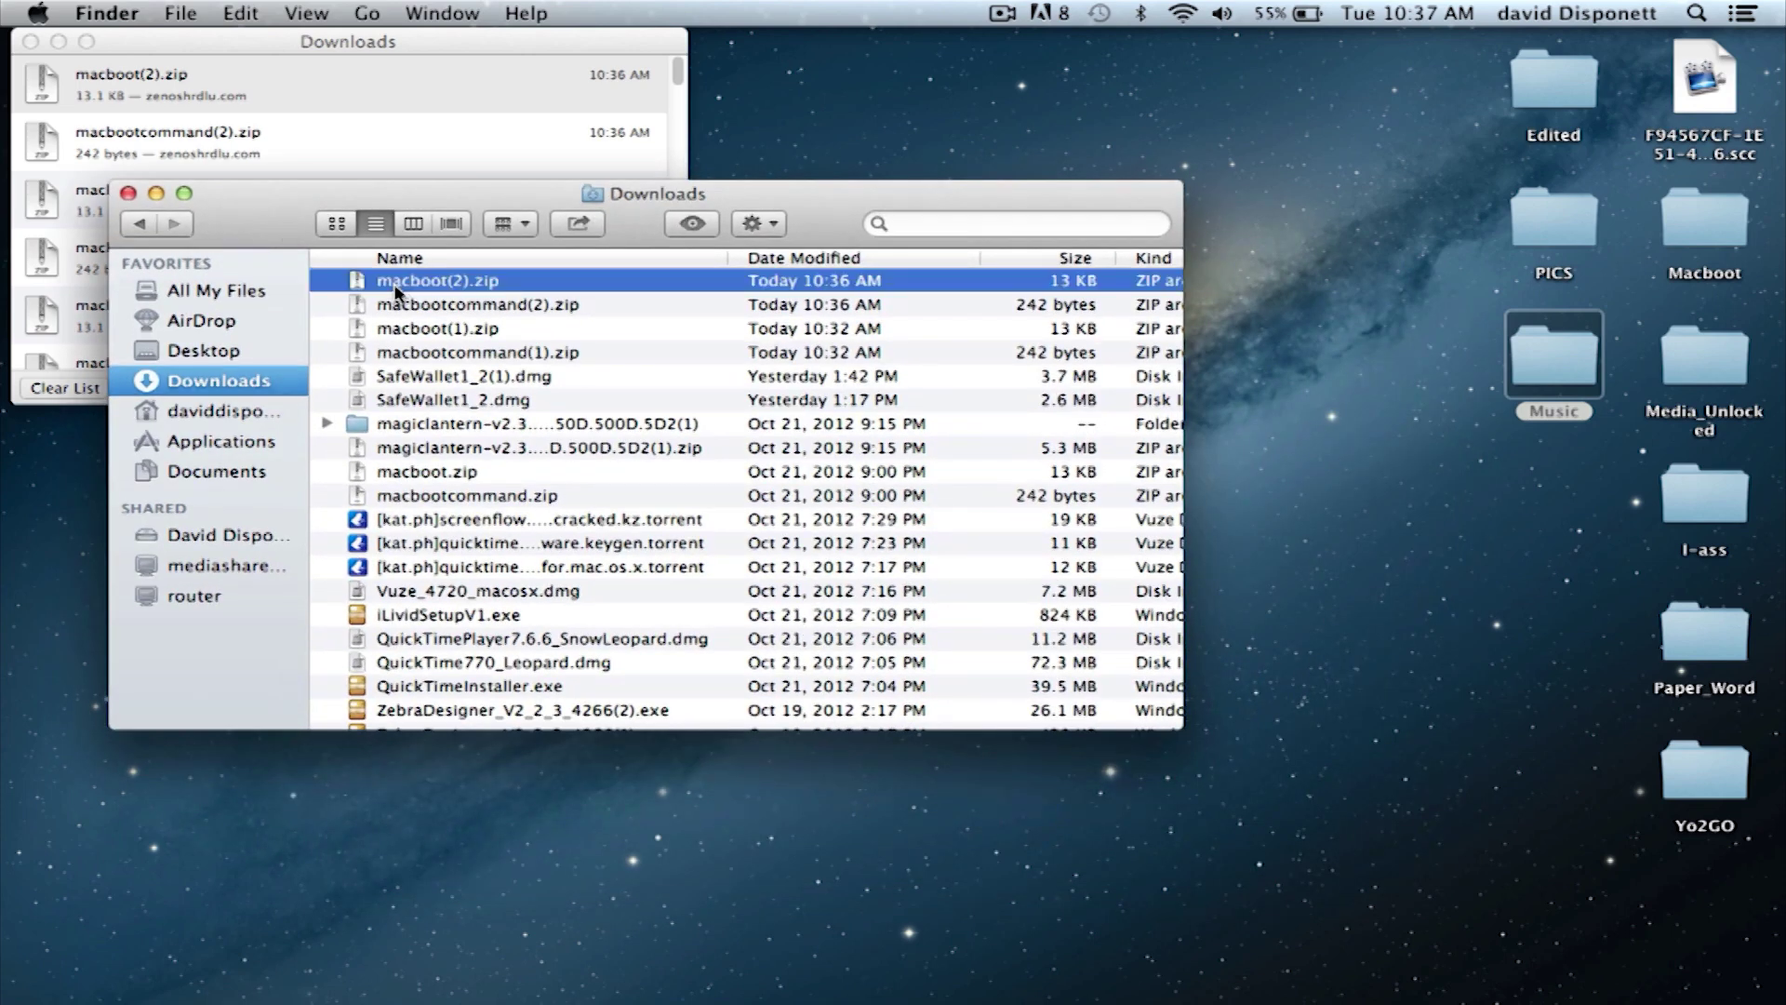
left_click(442, 304, "shift")
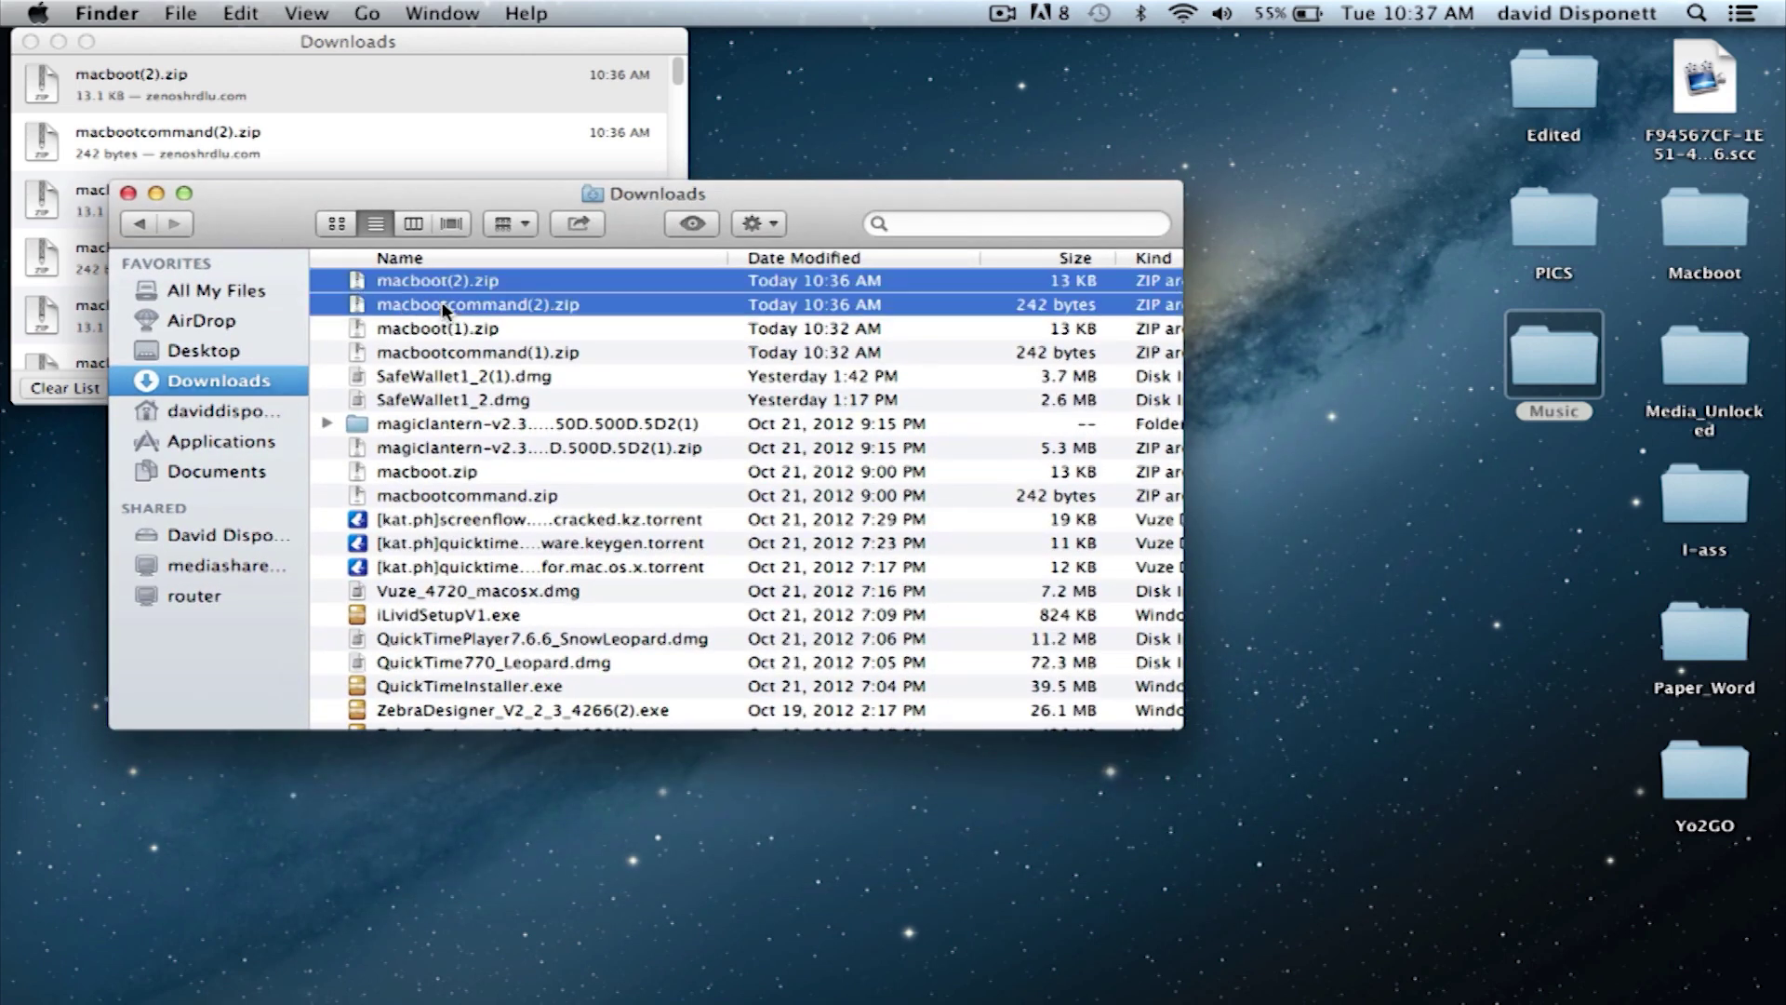
left_click_drag(443, 301, 1686, 219)
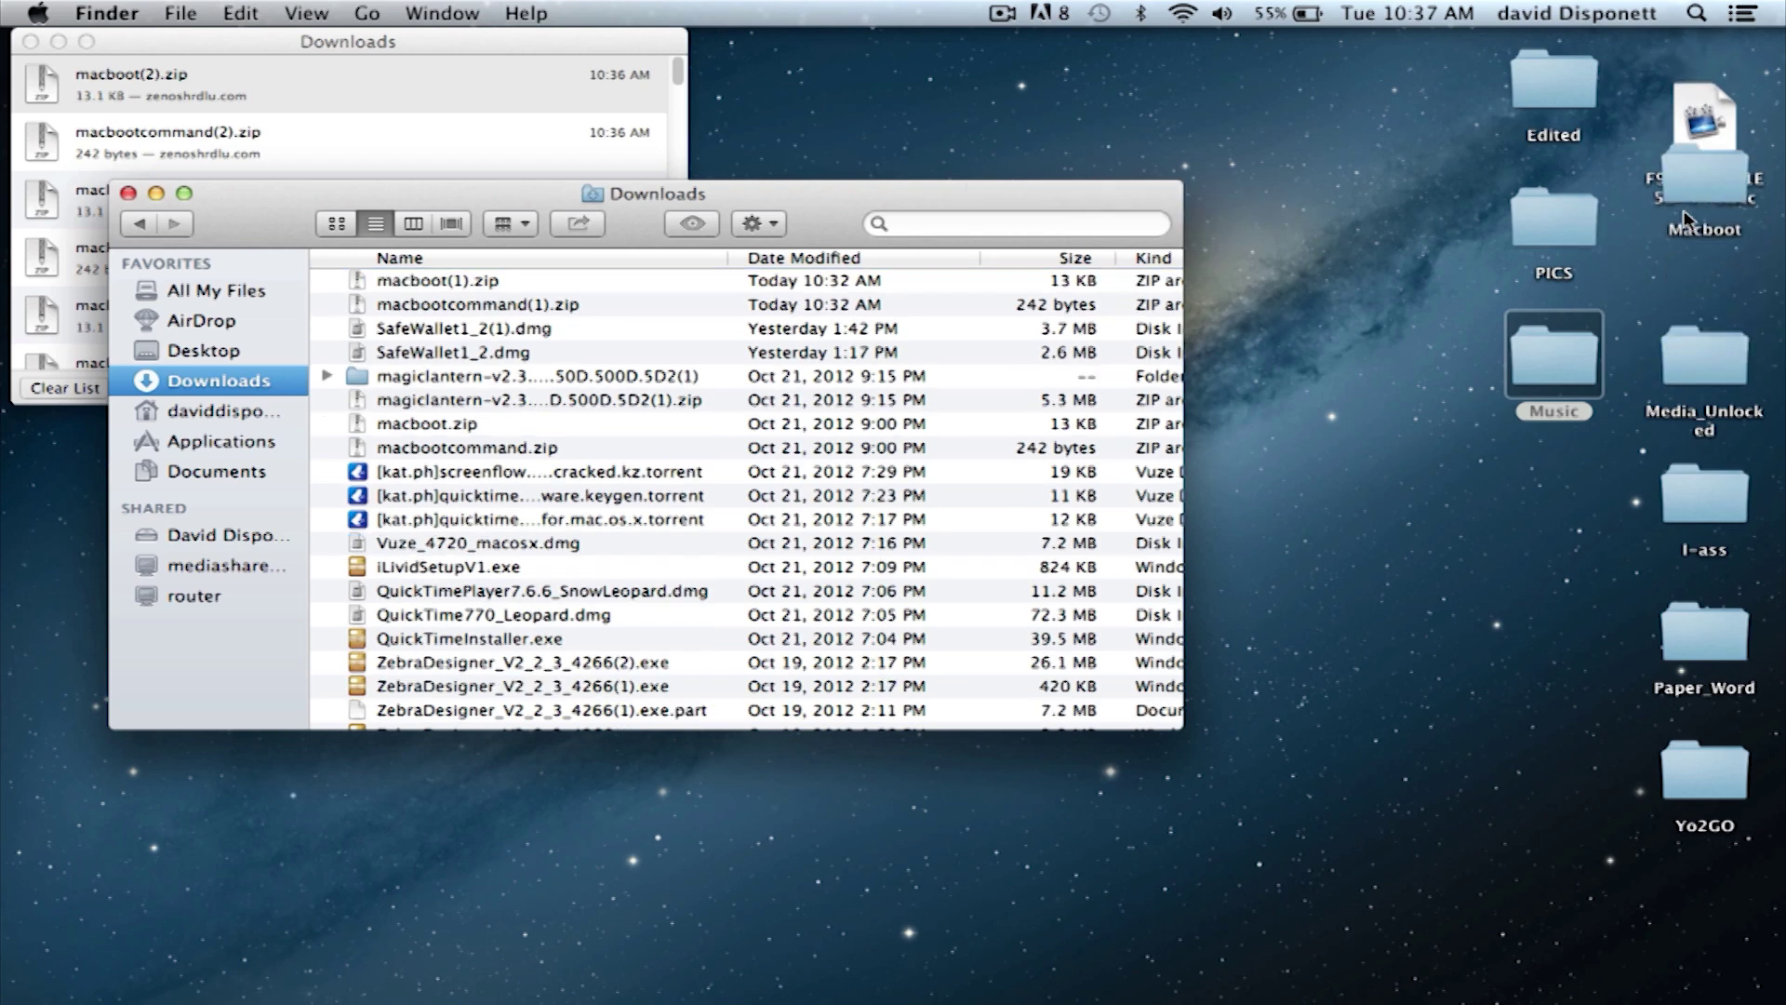
left_click(130, 194)
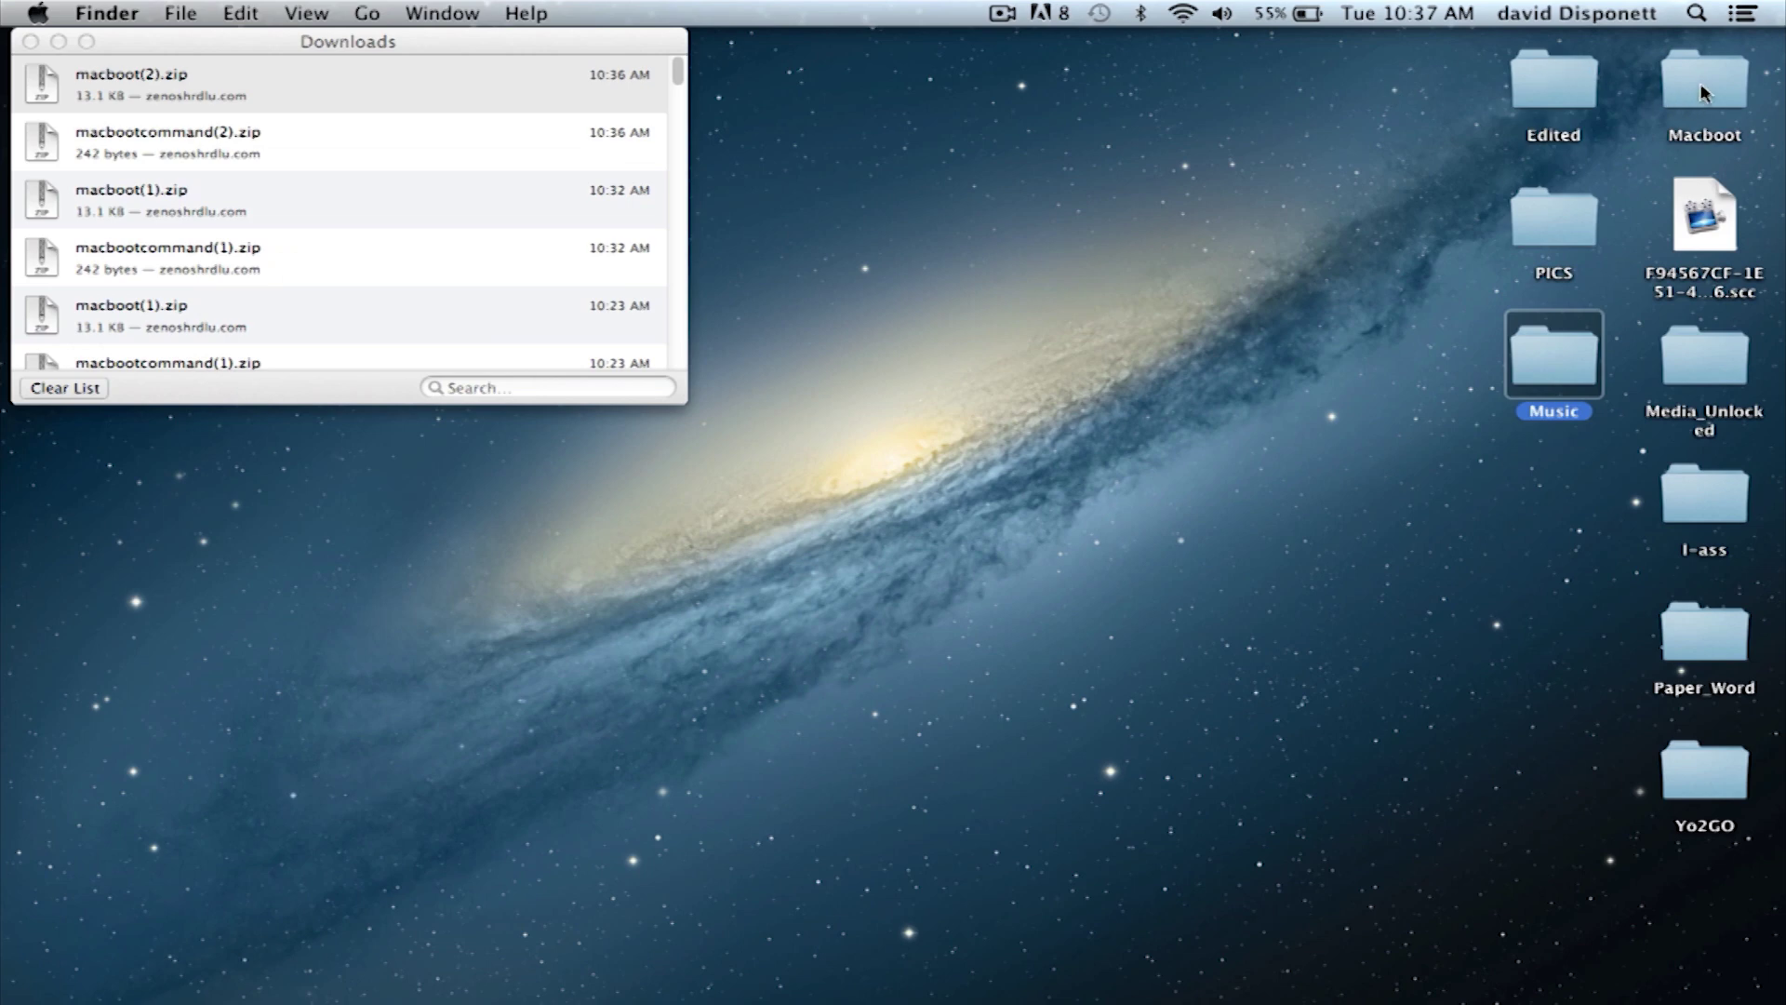
Step: Open the Macboot folder and unzip macbootcommand(2).zip and macboot(2).zip
left_click(1704, 91)
double_click(1704, 91)
left_click(31, 42)
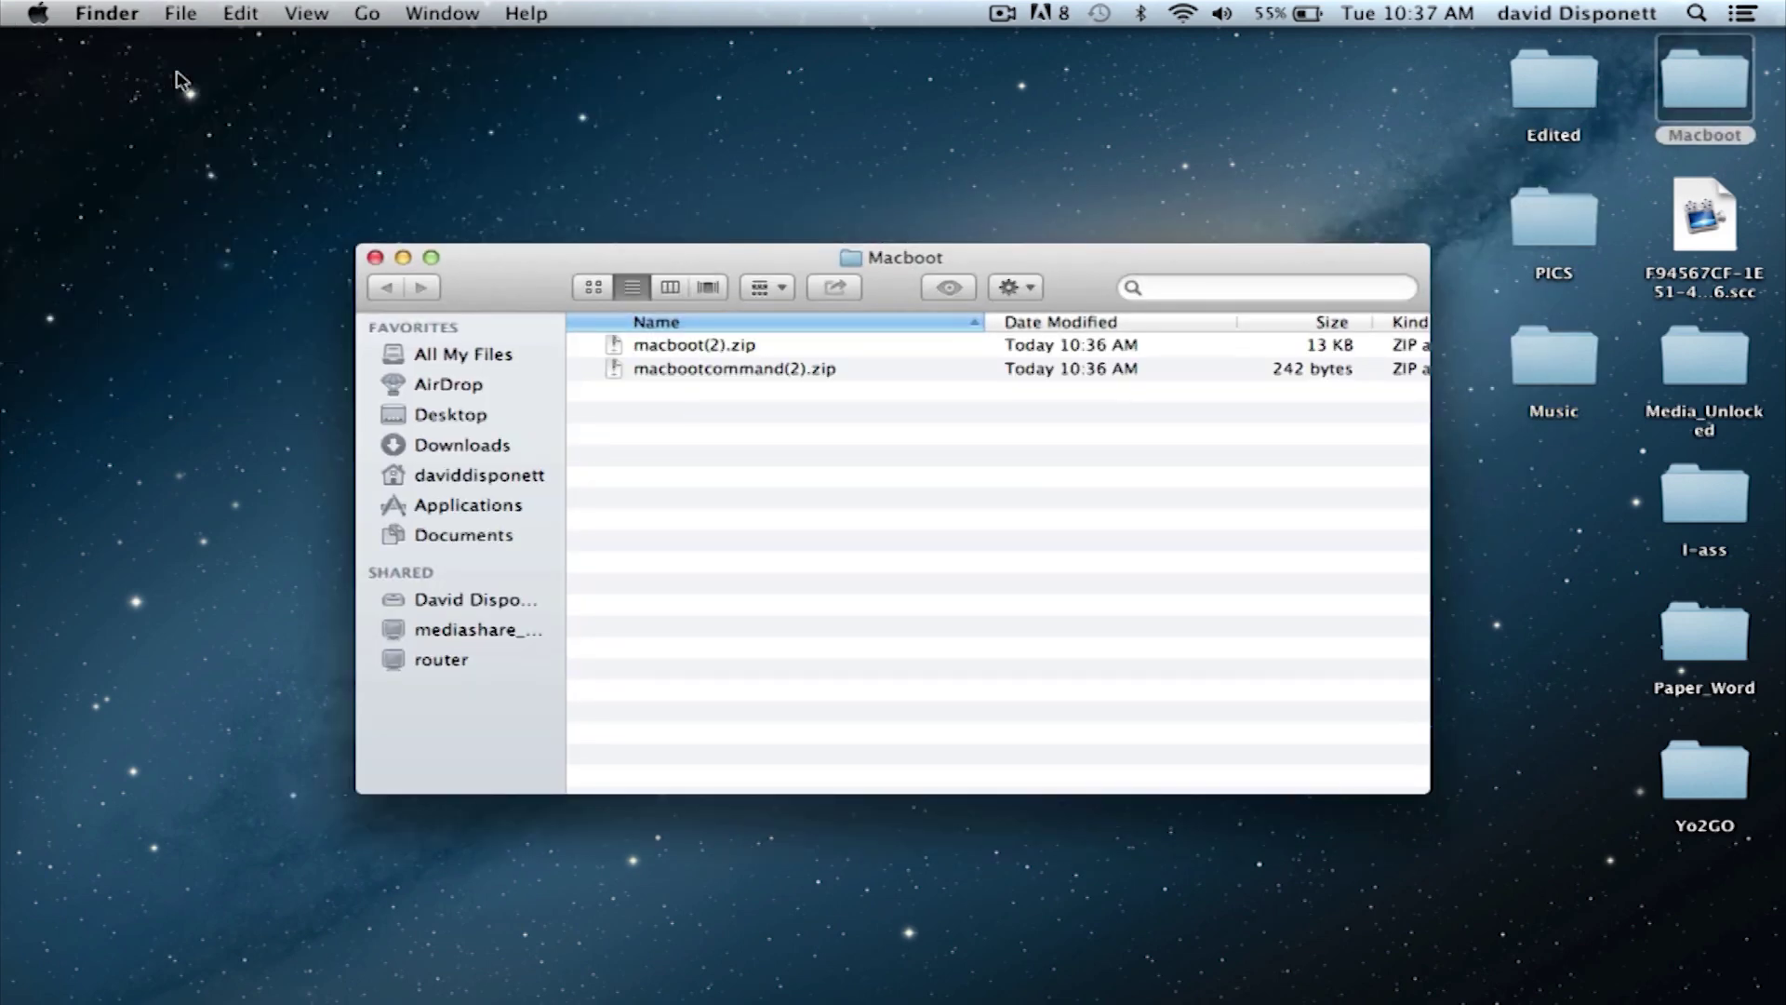
left_click_drag(545, 269, 416, 171)
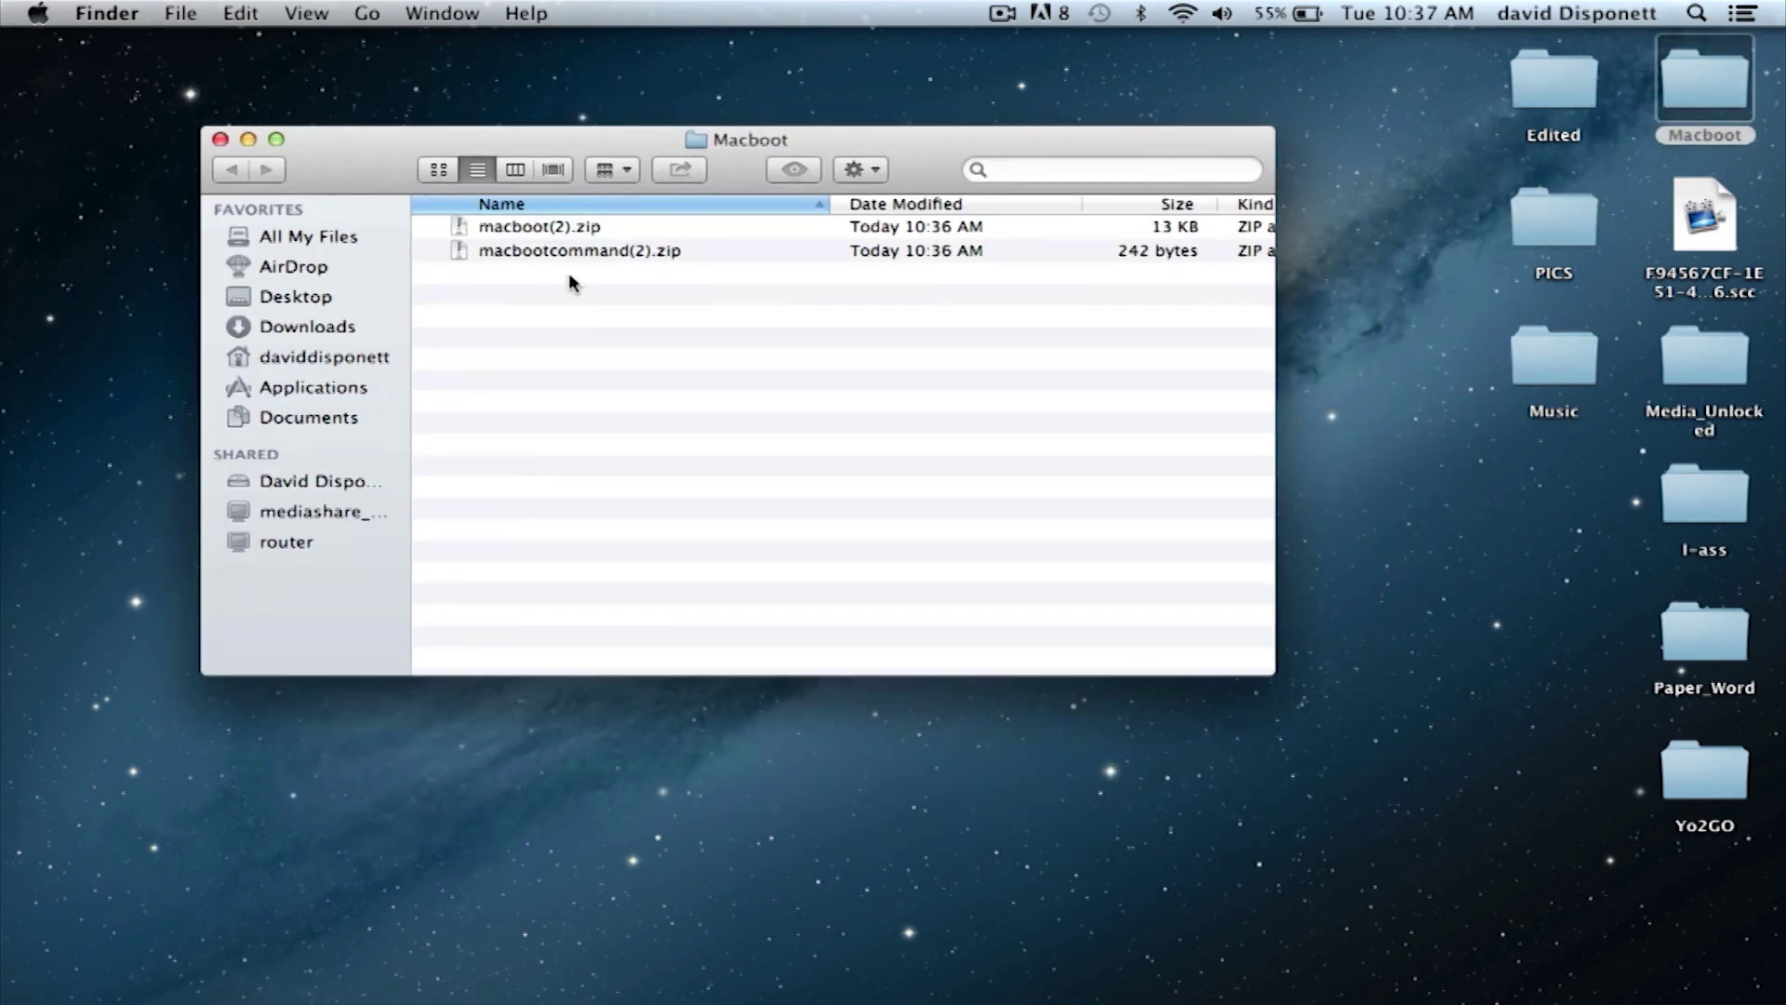
double_click(496, 249)
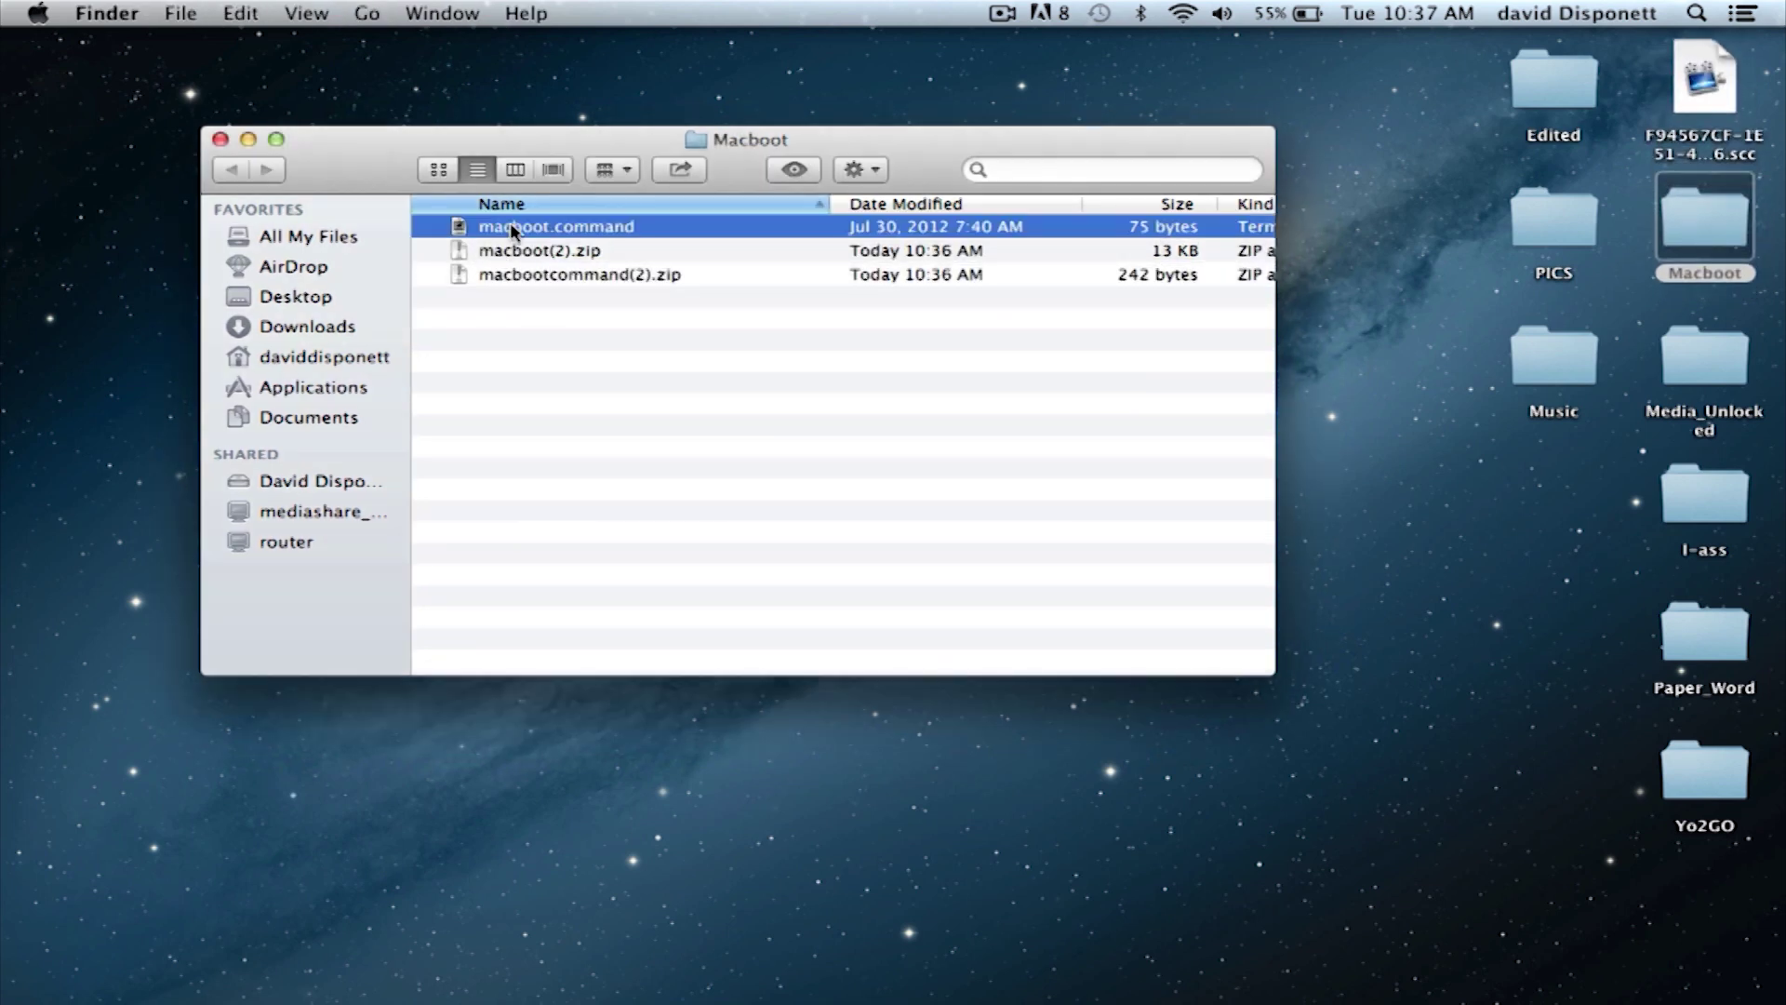
double_click(521, 248)
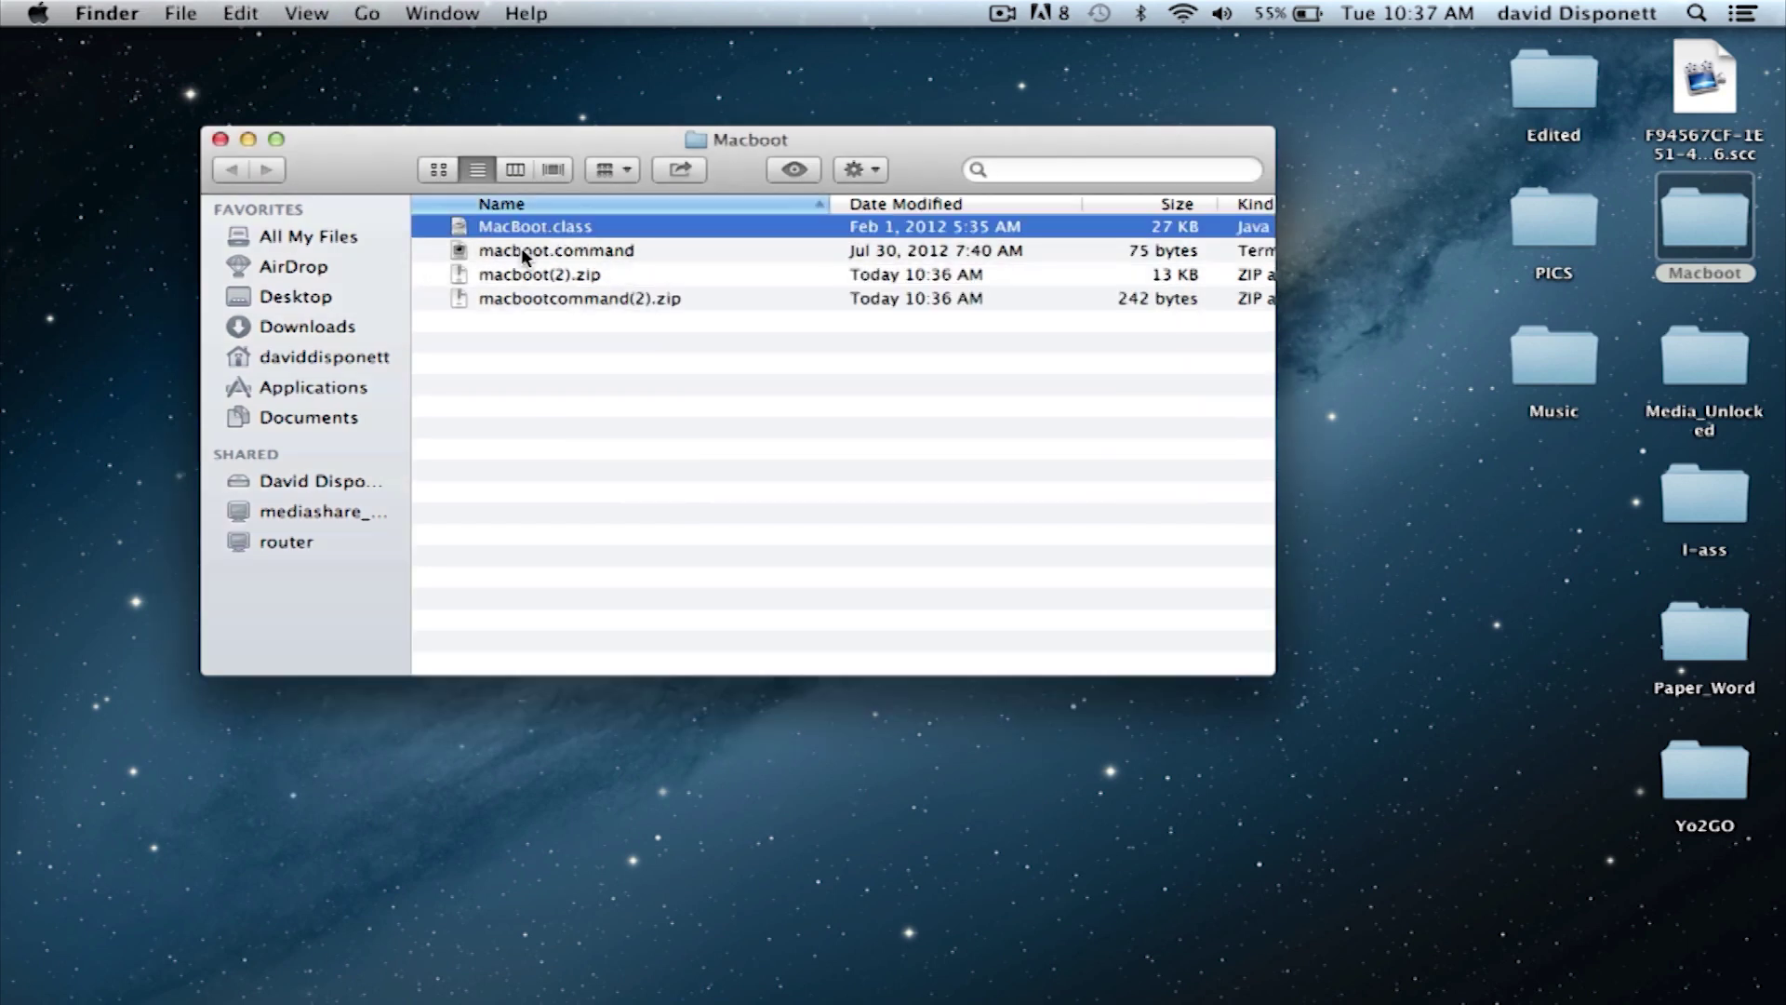
Step: Trash both zip files and dismiss the unidentified-developer warning for macboot.command
left_click(482, 276)
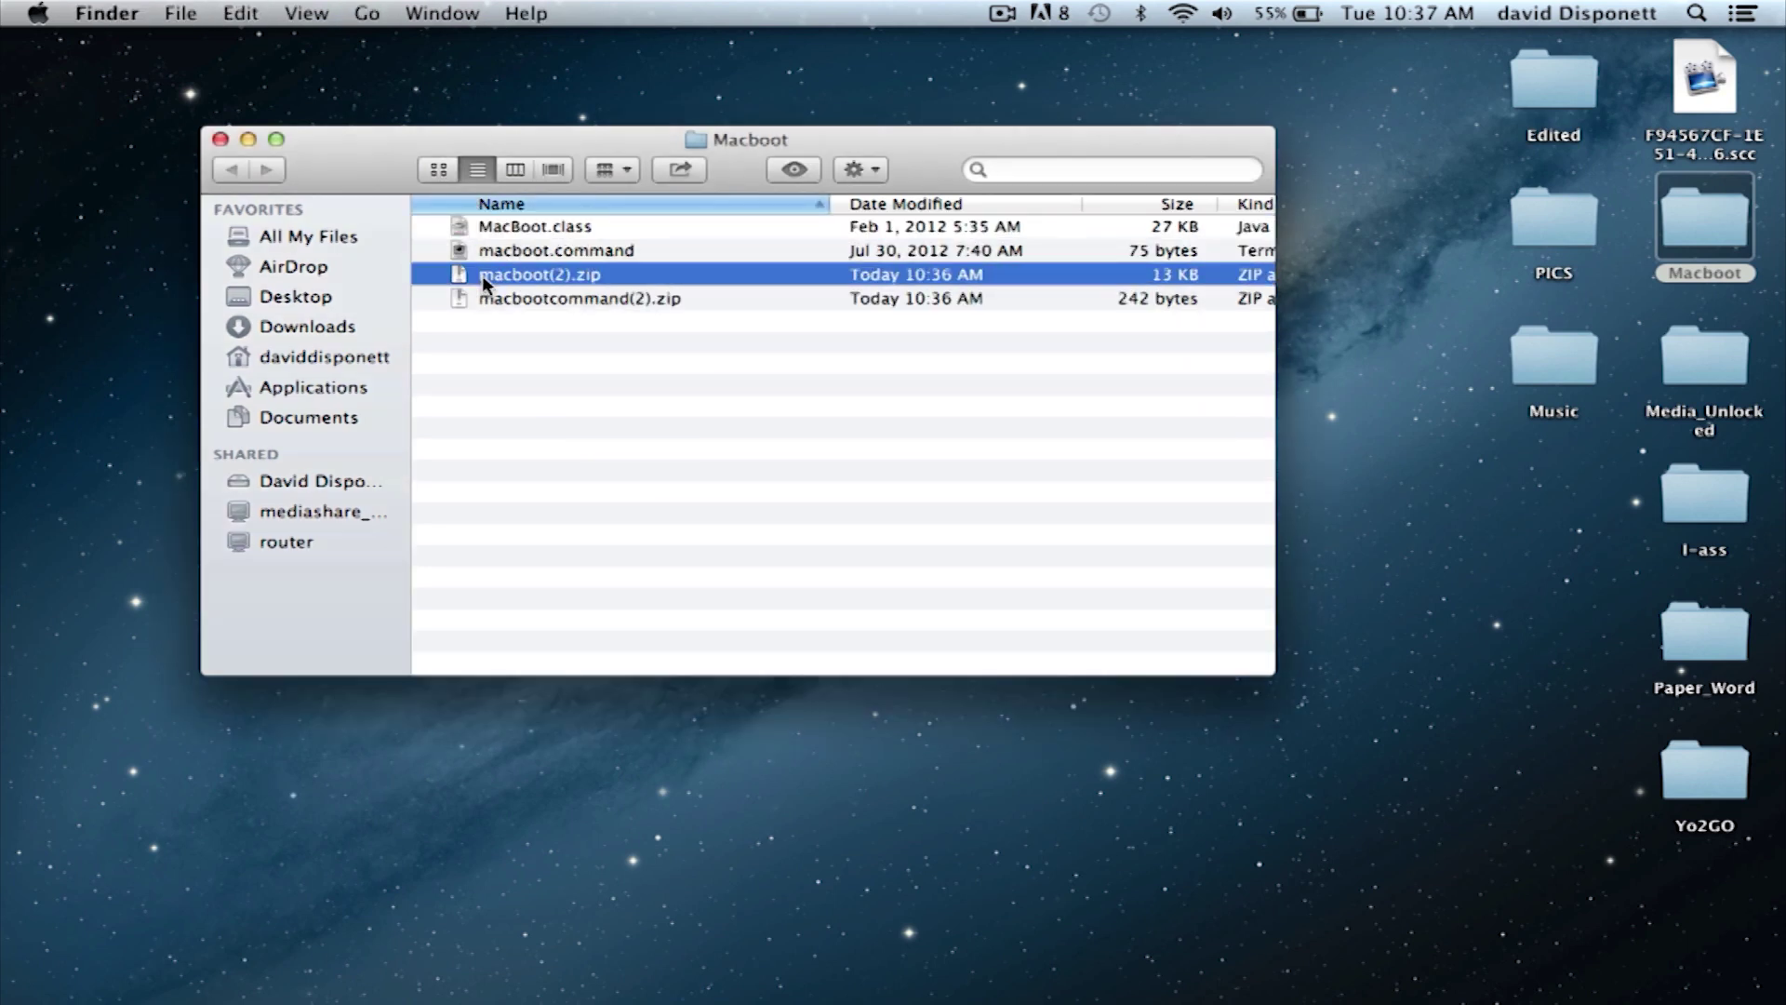
left_click(493, 299, "shift")
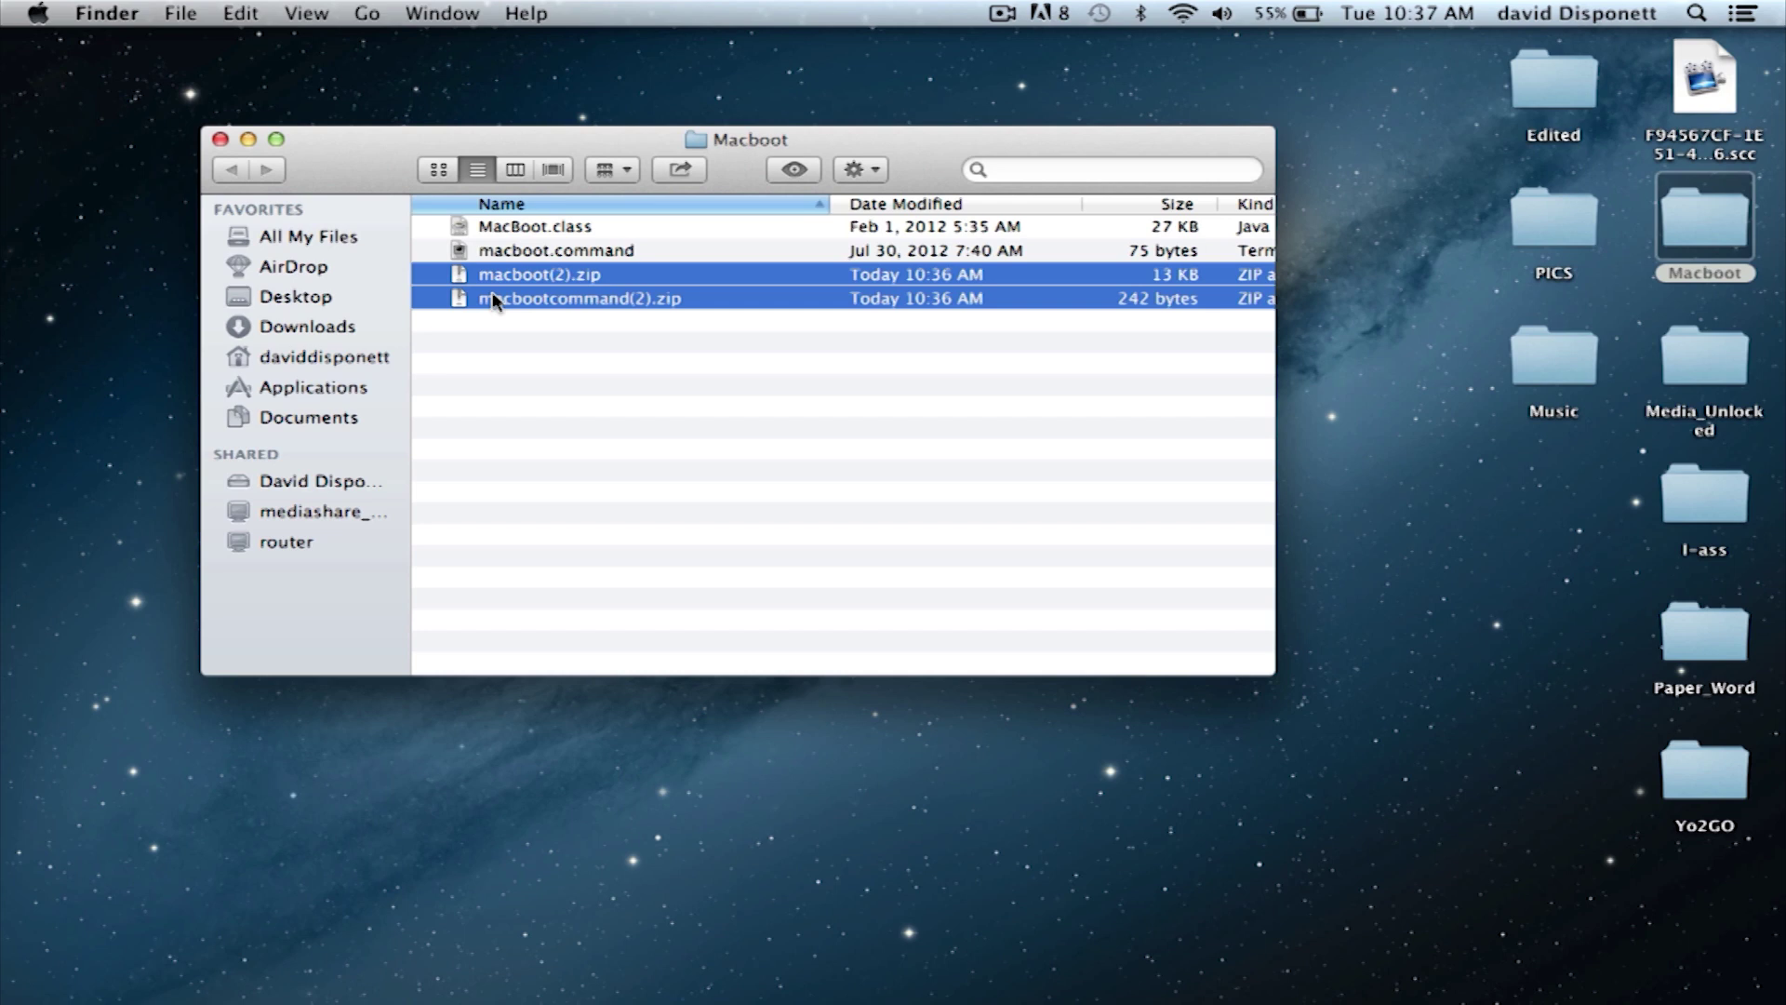
right_click(493, 299)
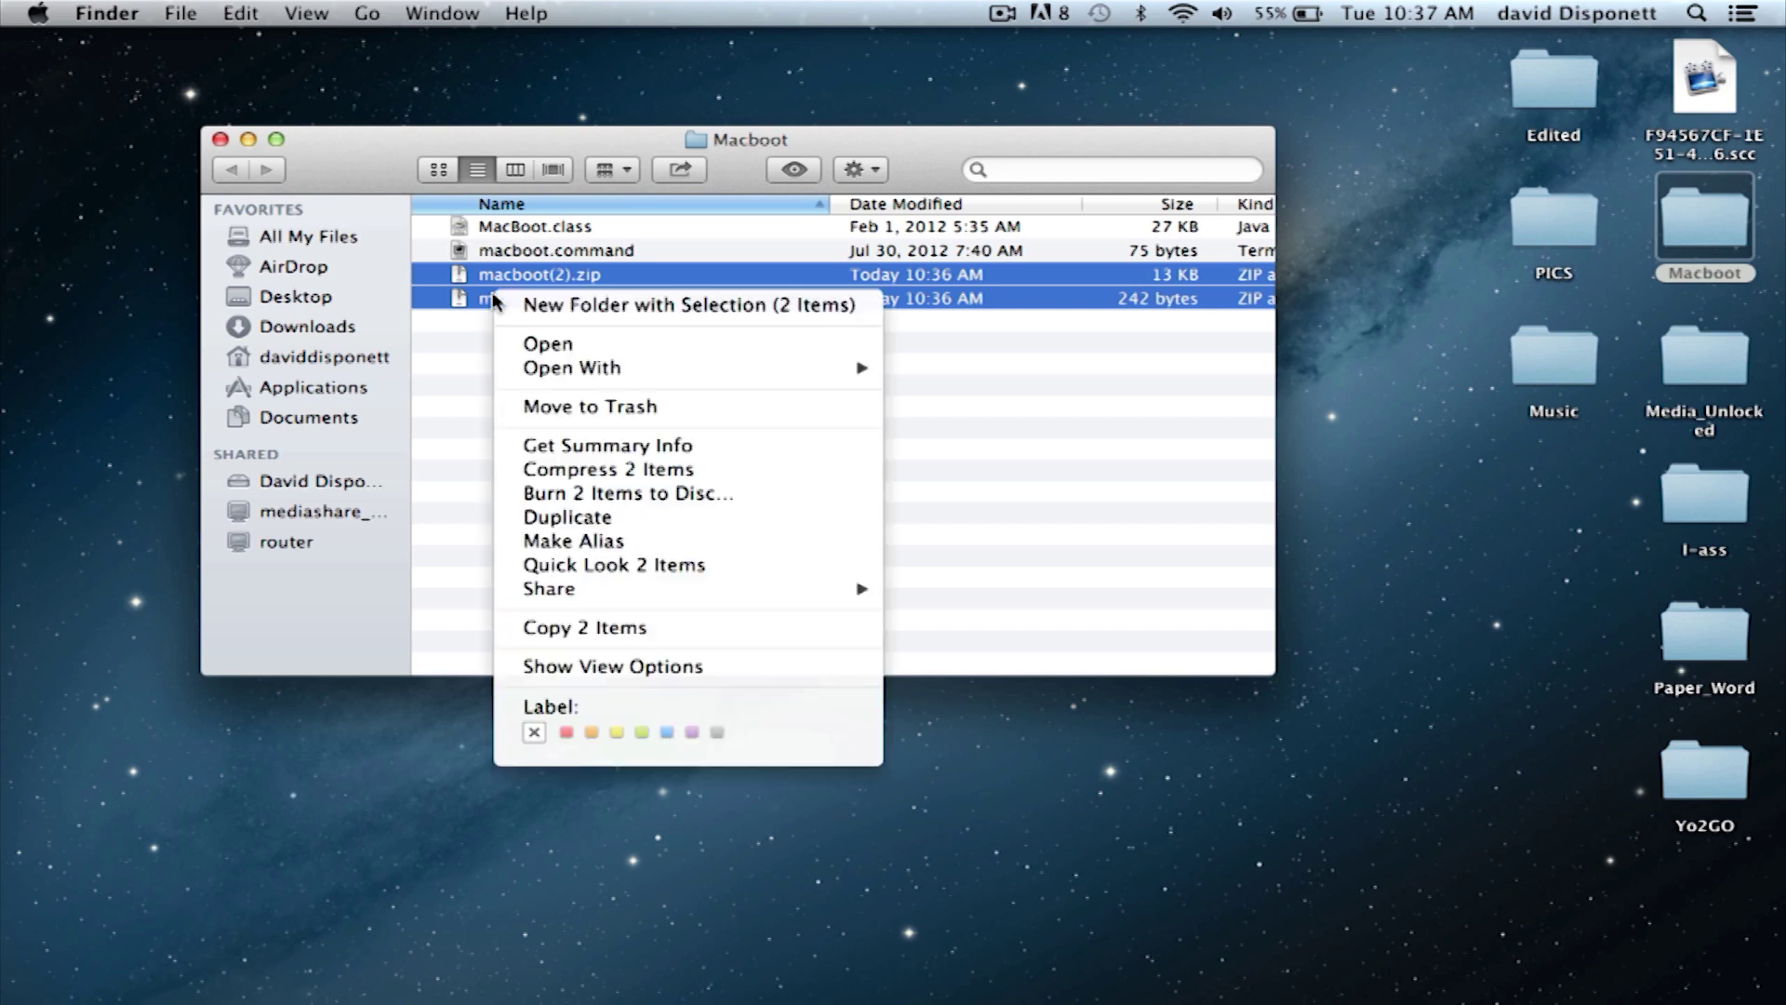
left_click(471, 485)
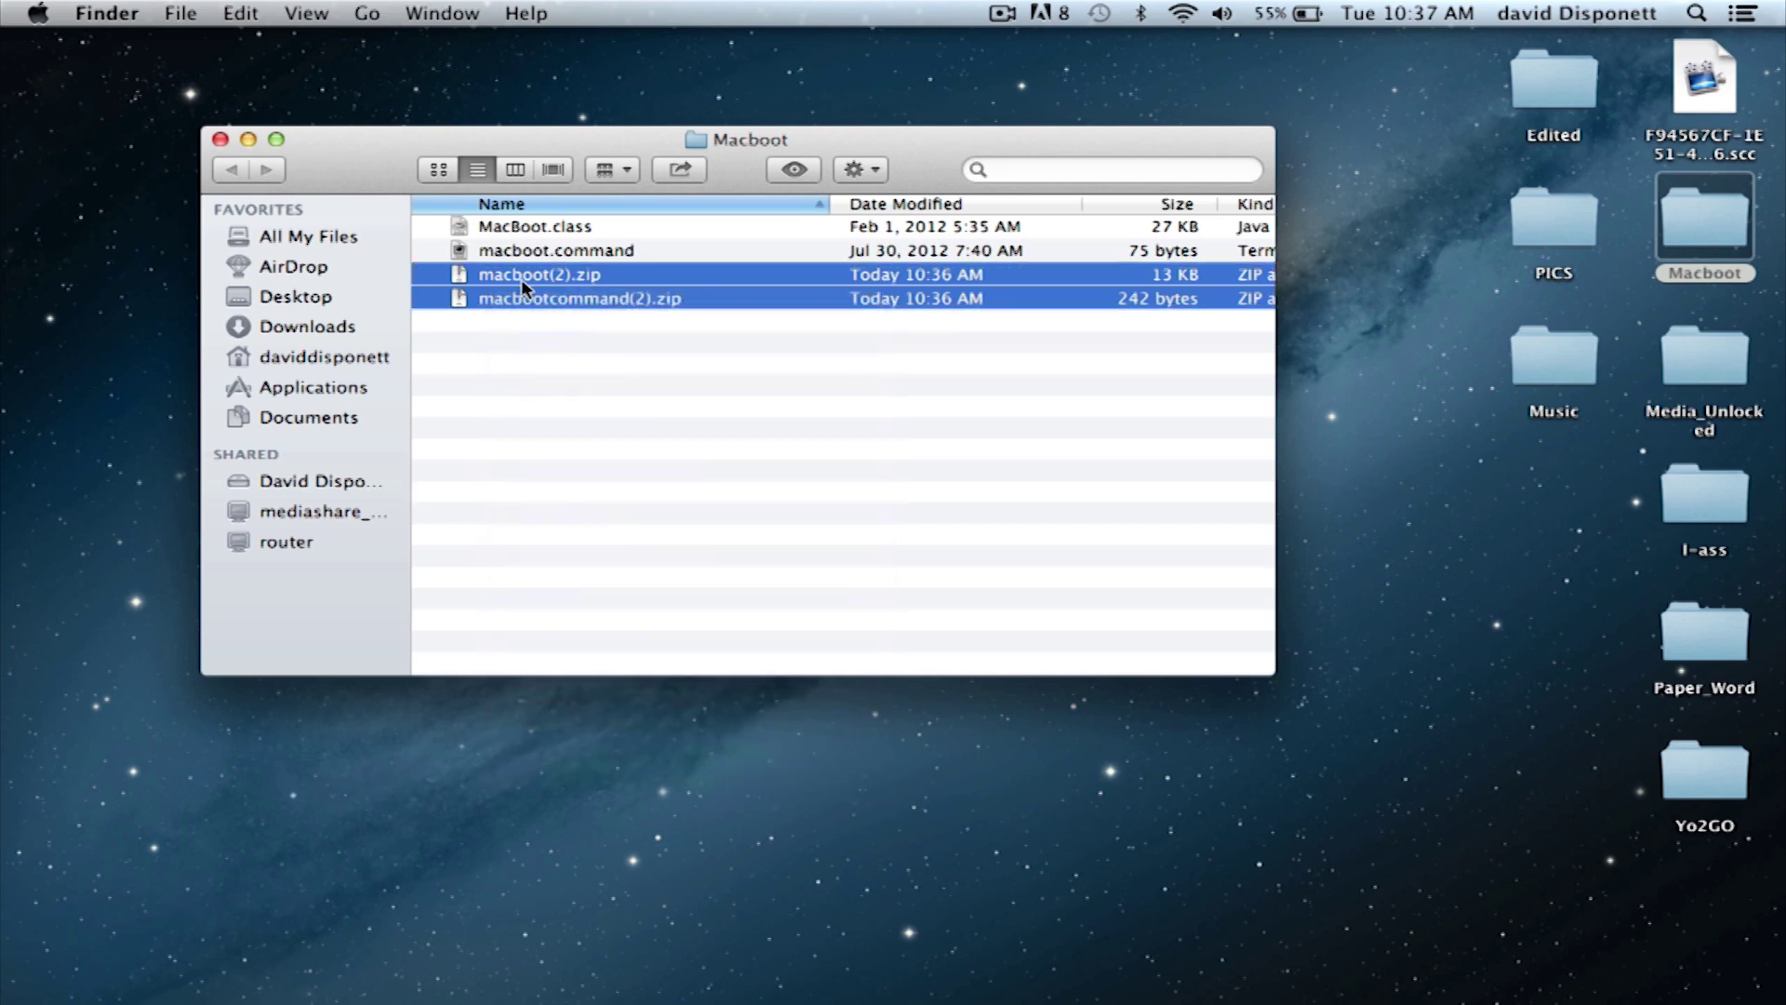
left_click_drag(521, 277, 1486, 962)
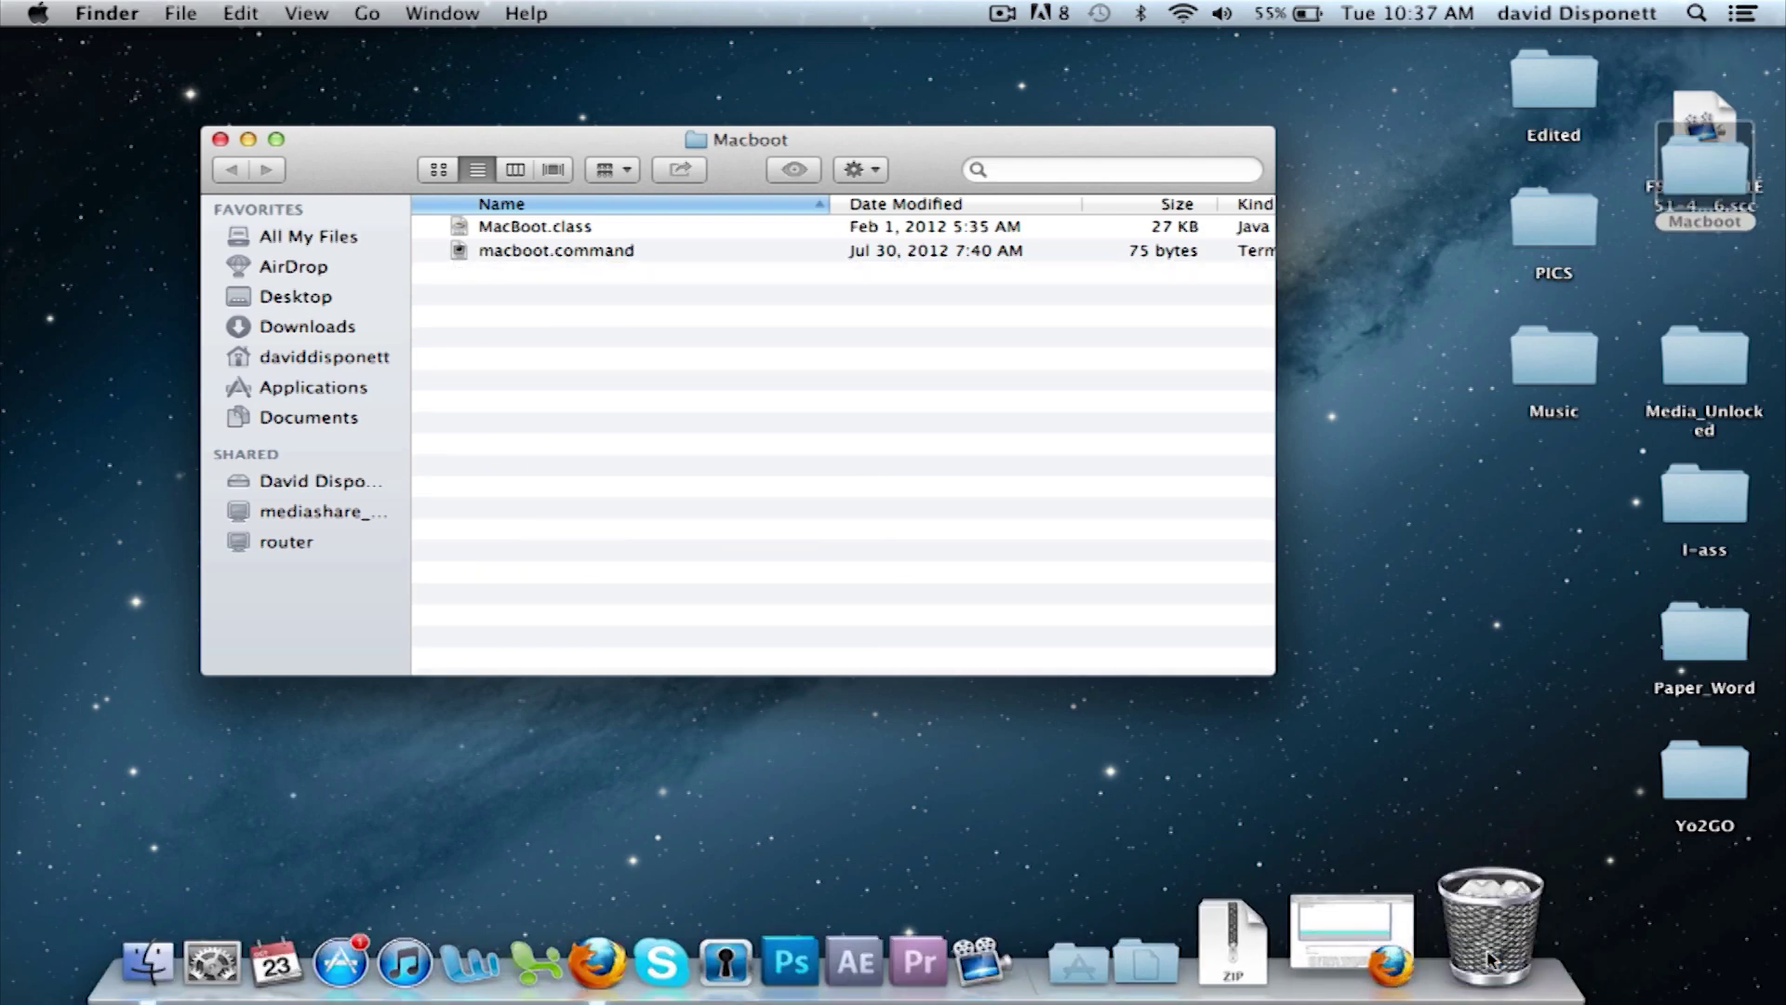
double_click(537, 247)
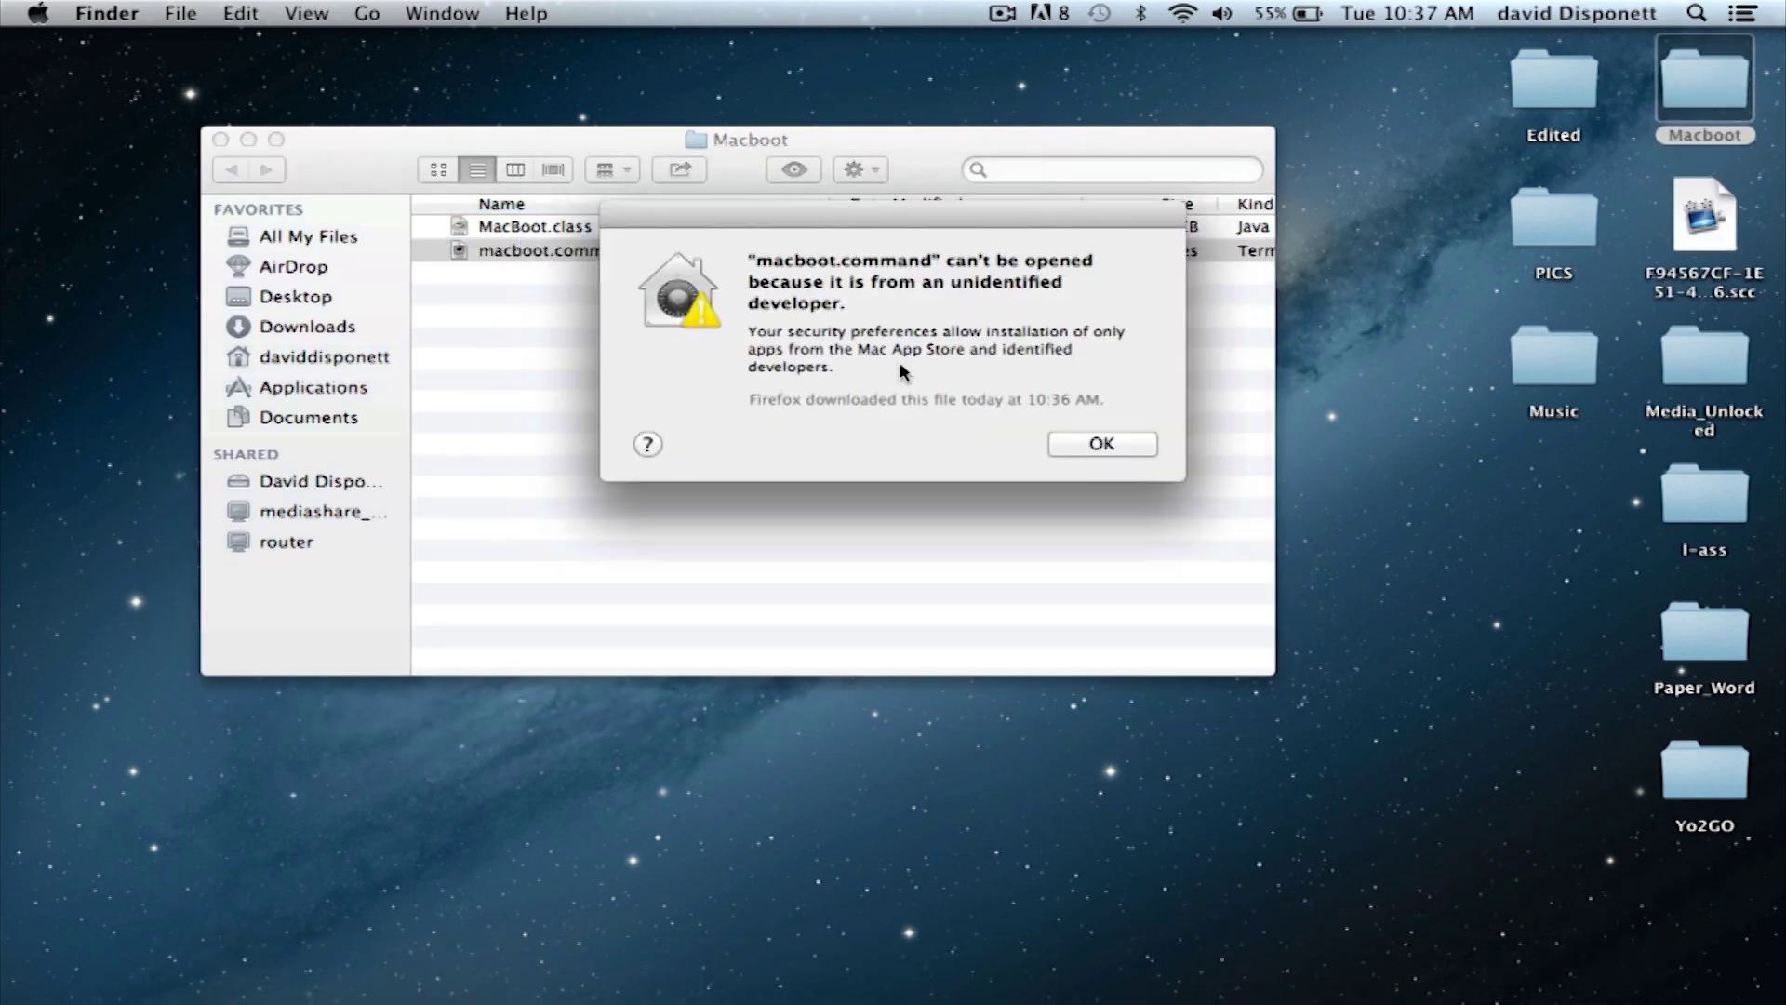
left_click(1087, 442)
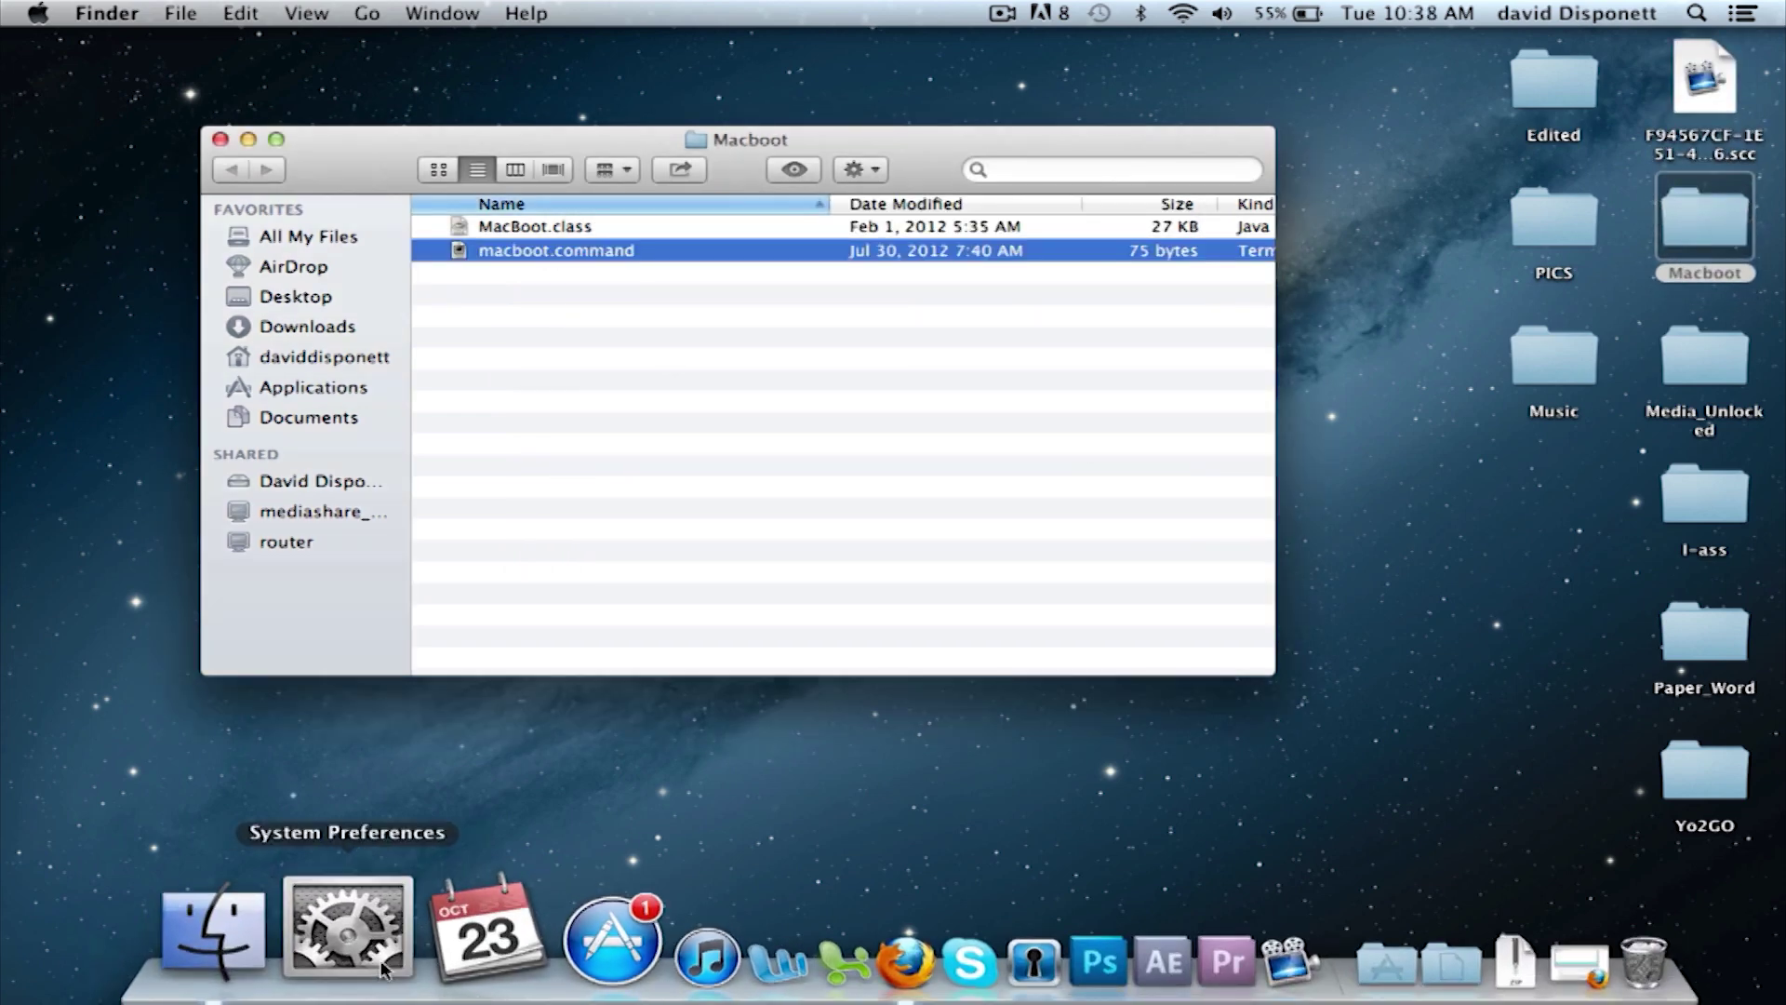
Step: In Security & Privacy, unlock with the admin password, allow apps from Anywhere, then relock and close
left_click(382, 967)
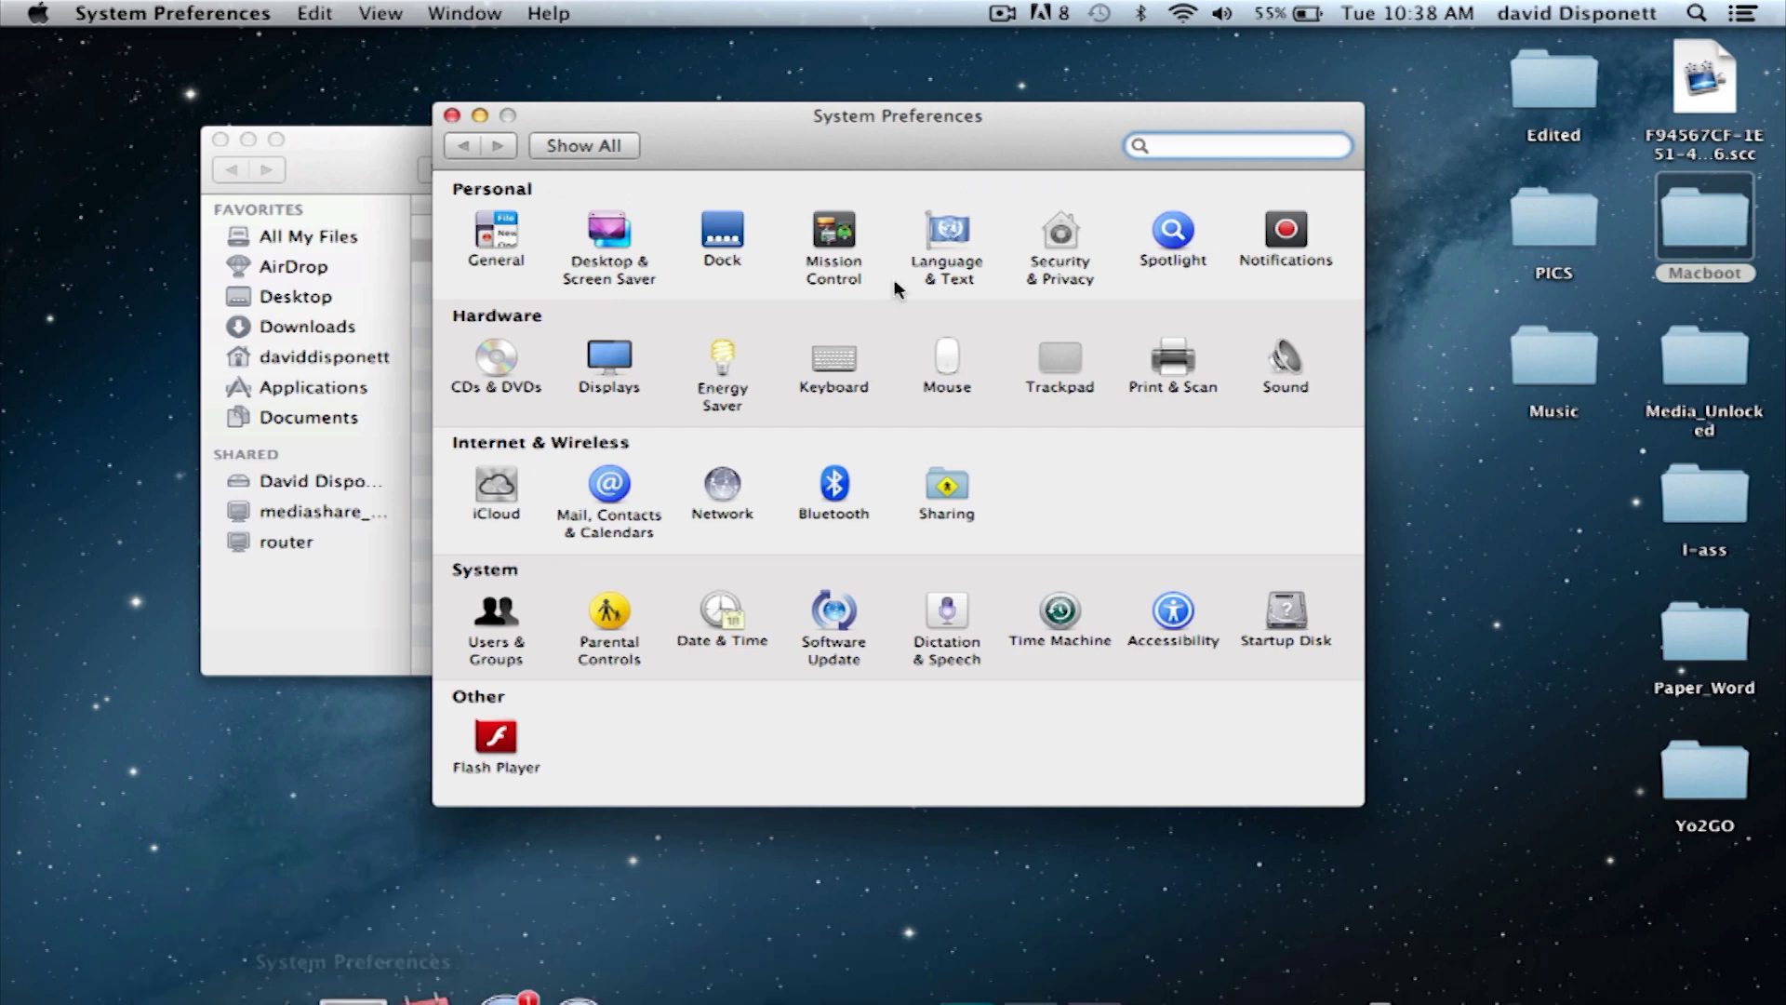
left_click(1049, 277)
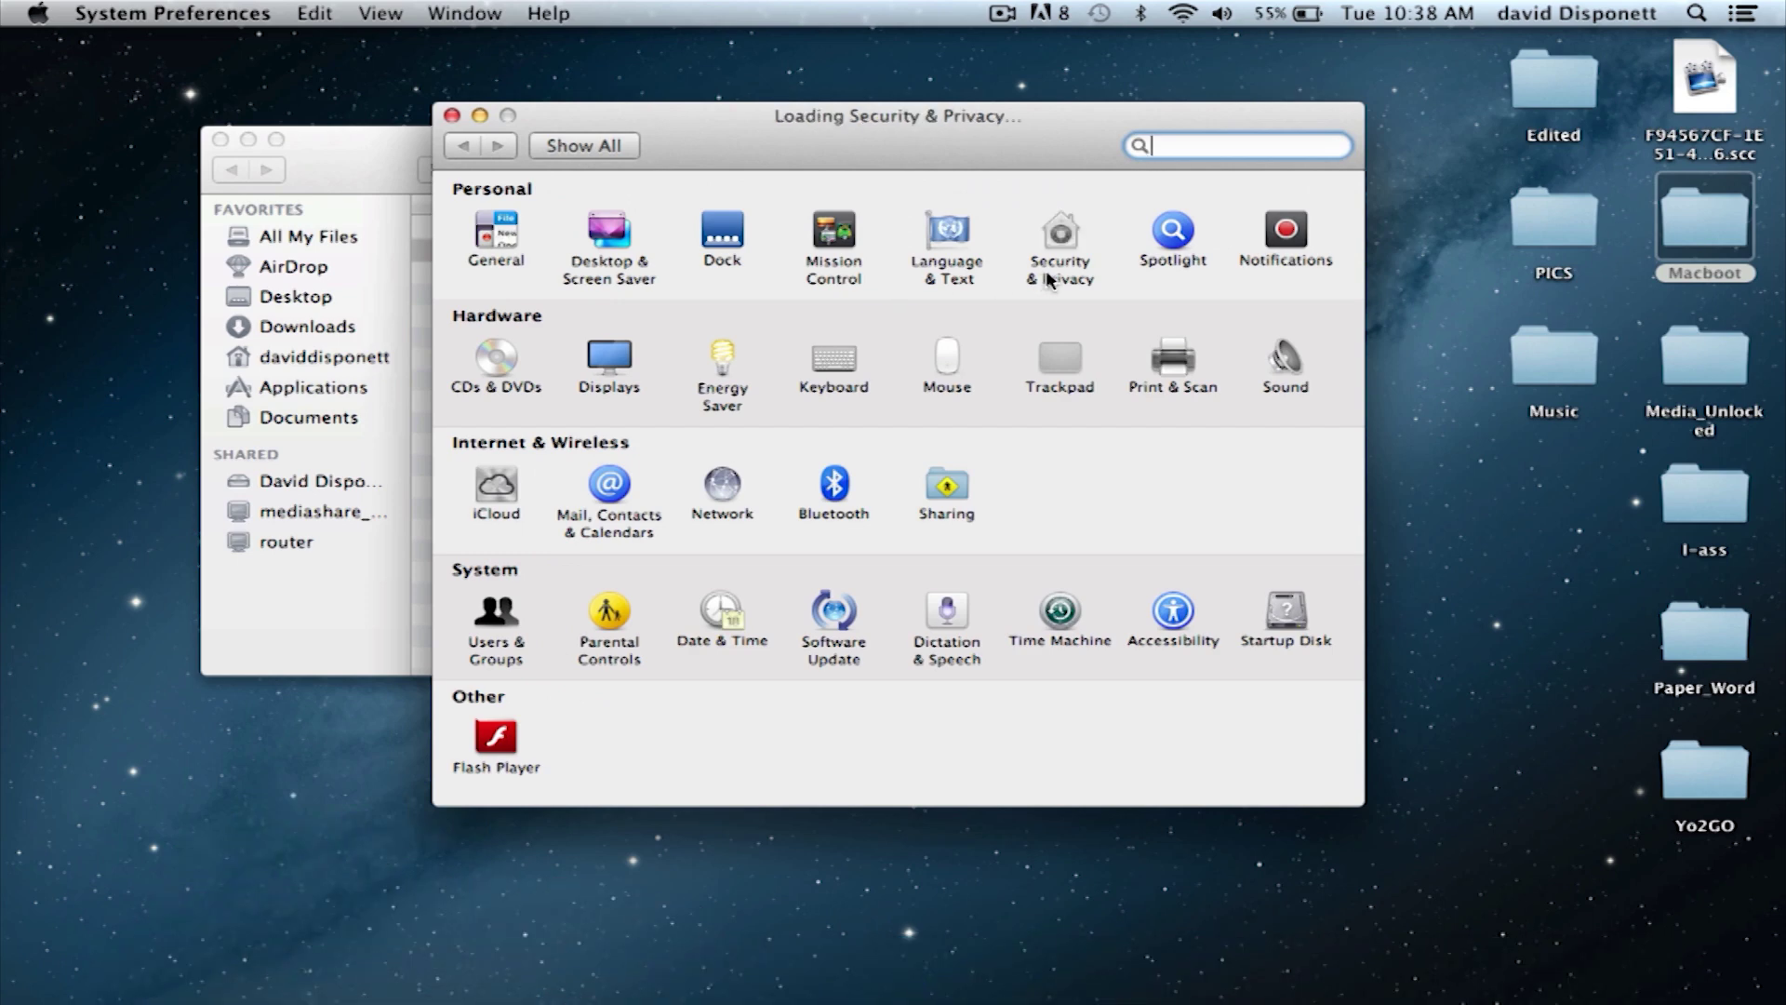
left_click(475, 716)
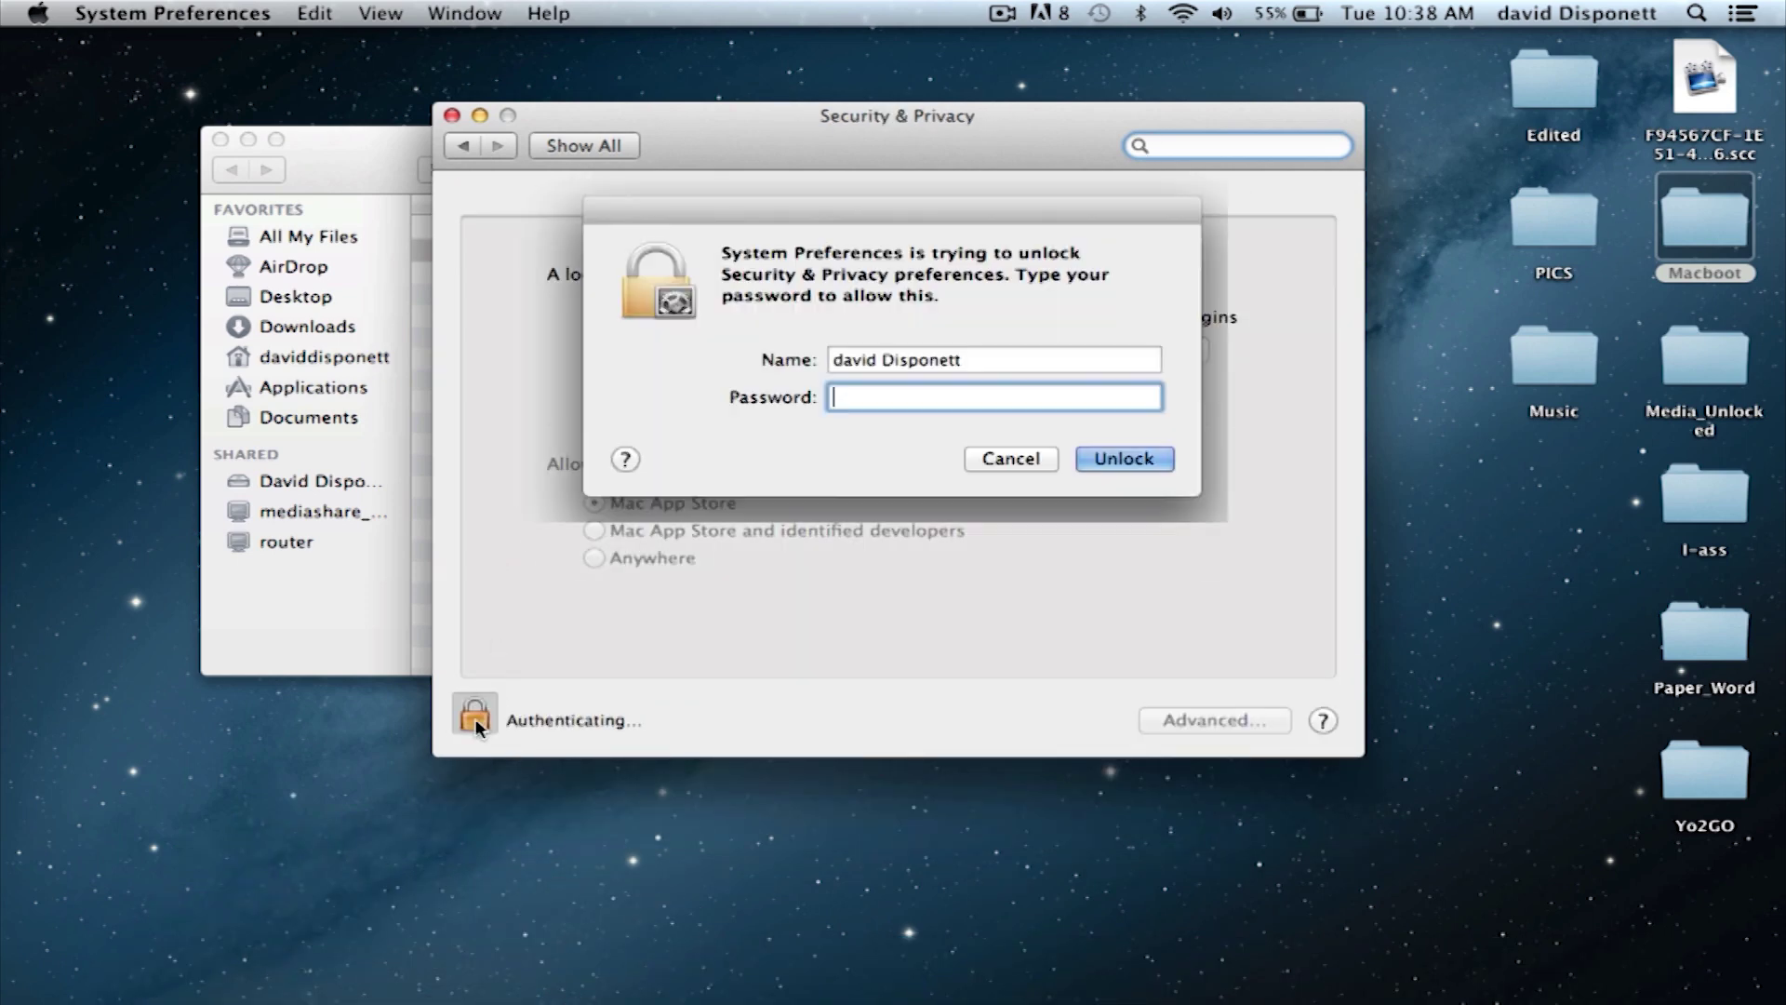
type("********")
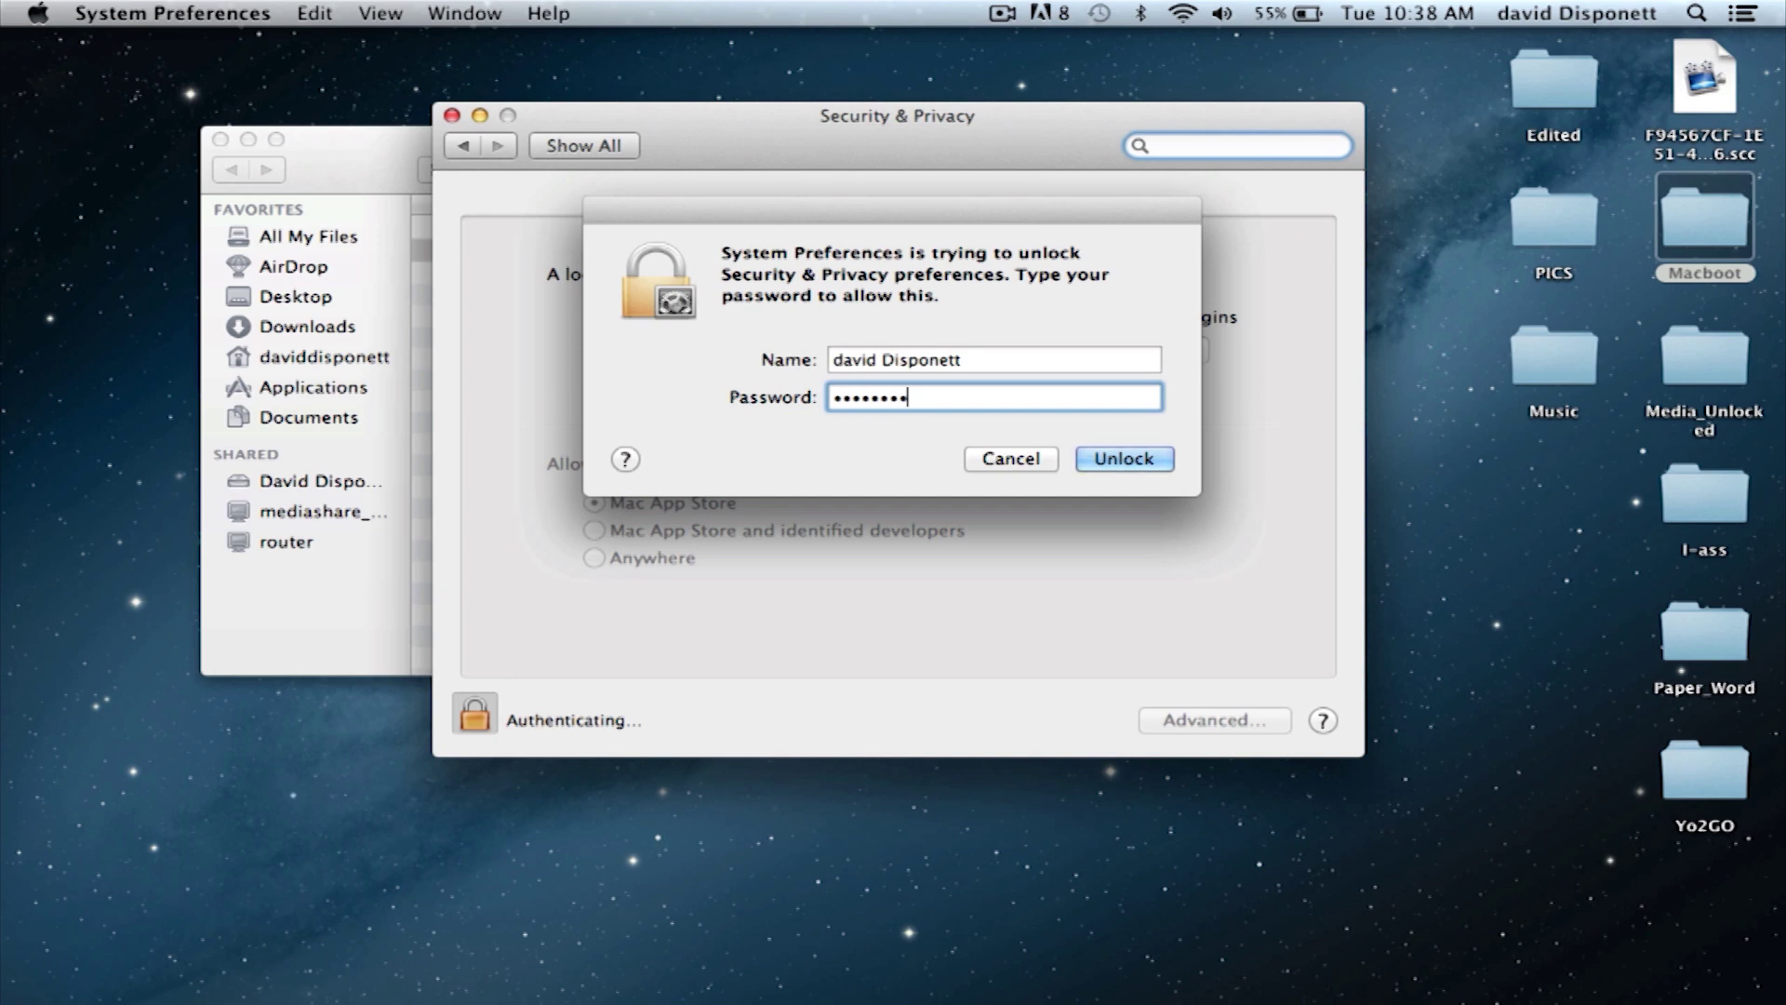
key("Return")
left_click(630, 561)
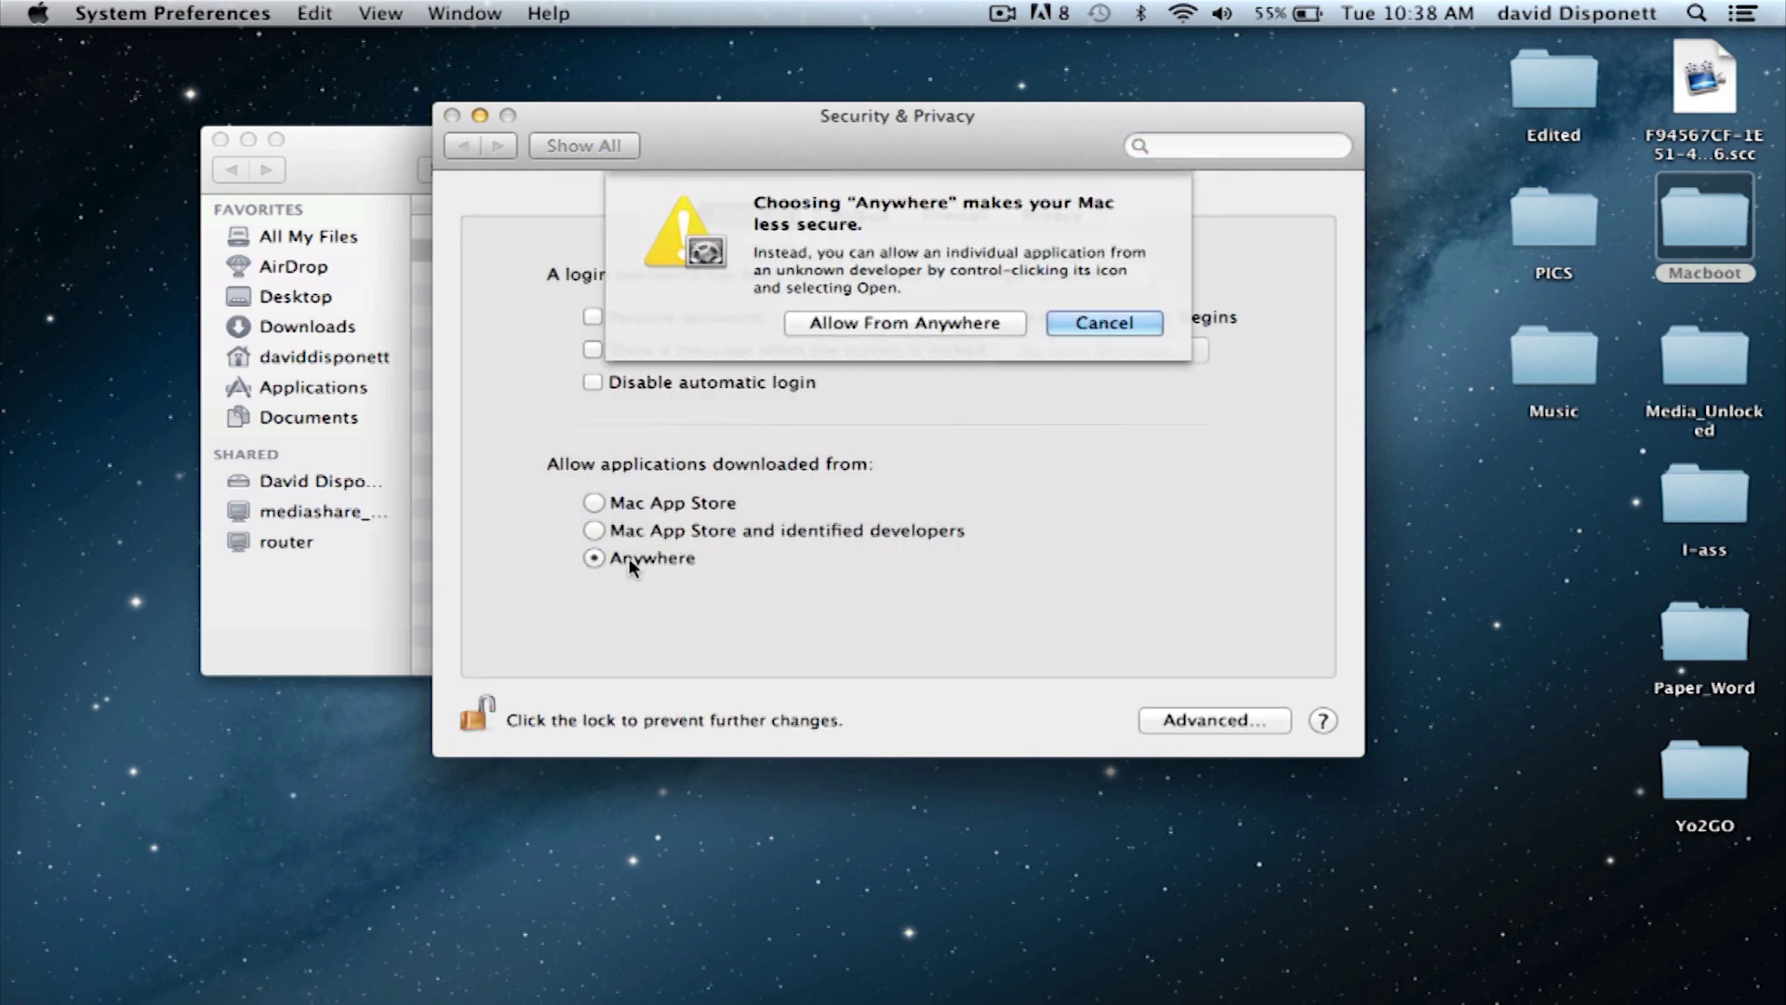
left_click(875, 323)
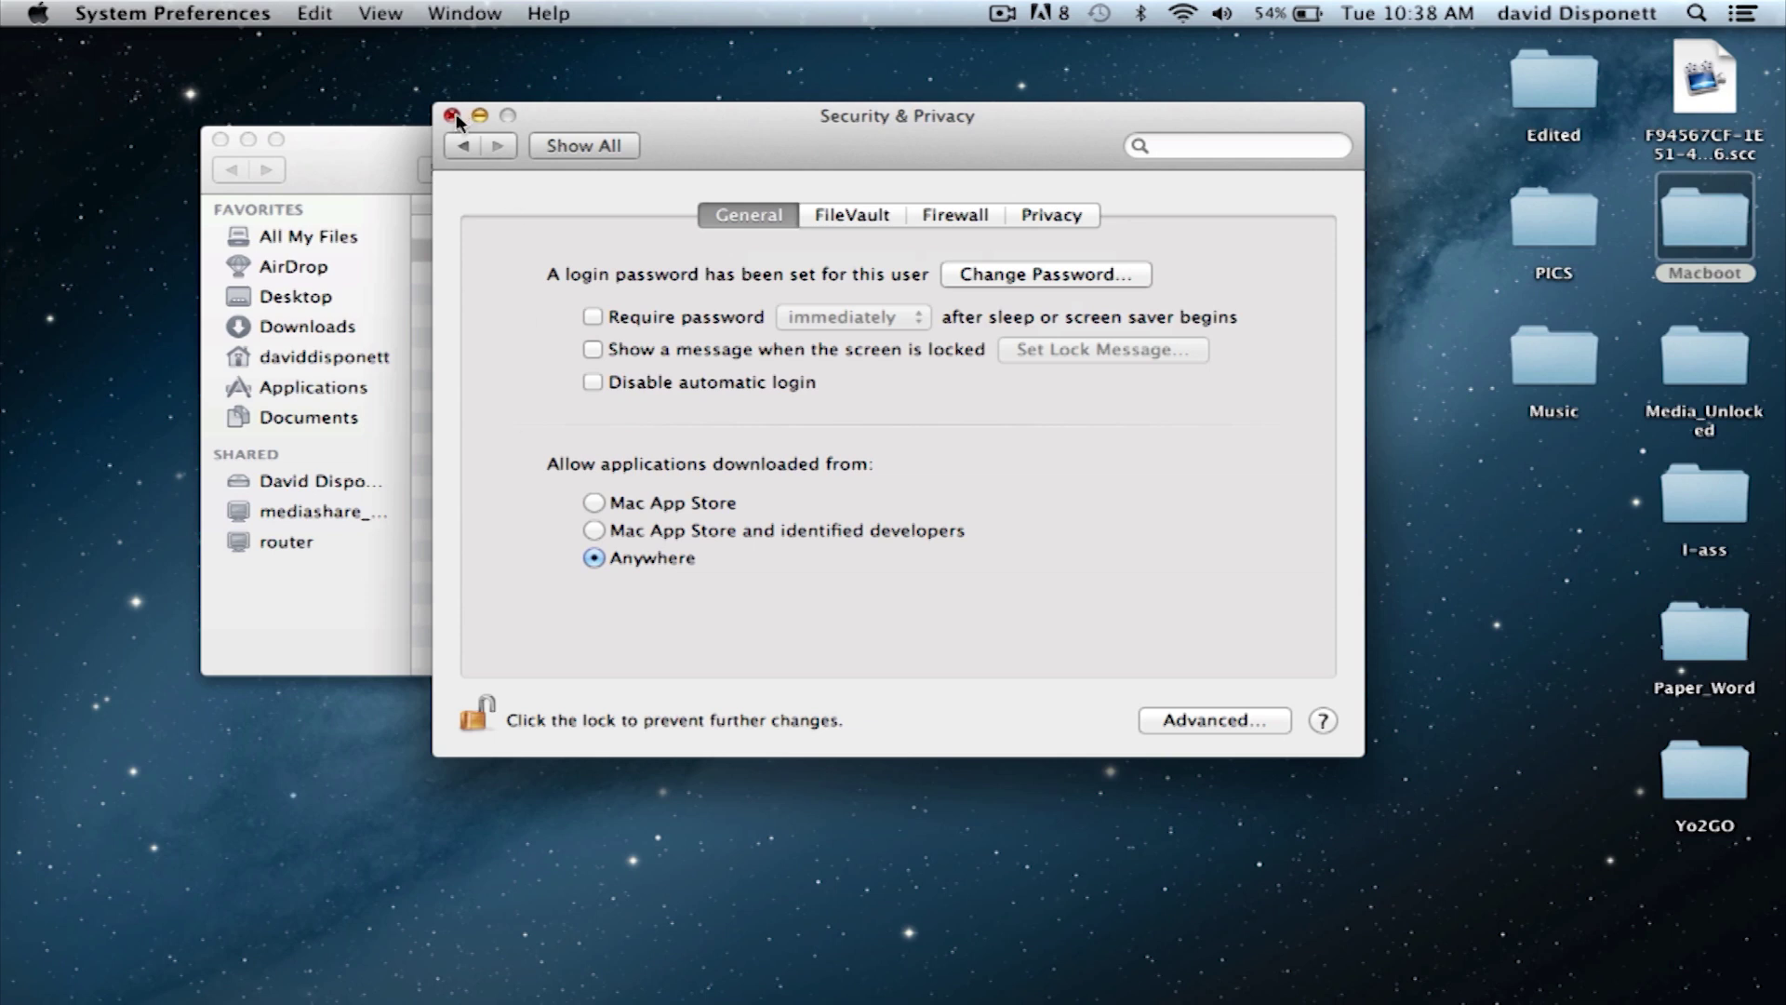
left_click(474, 714)
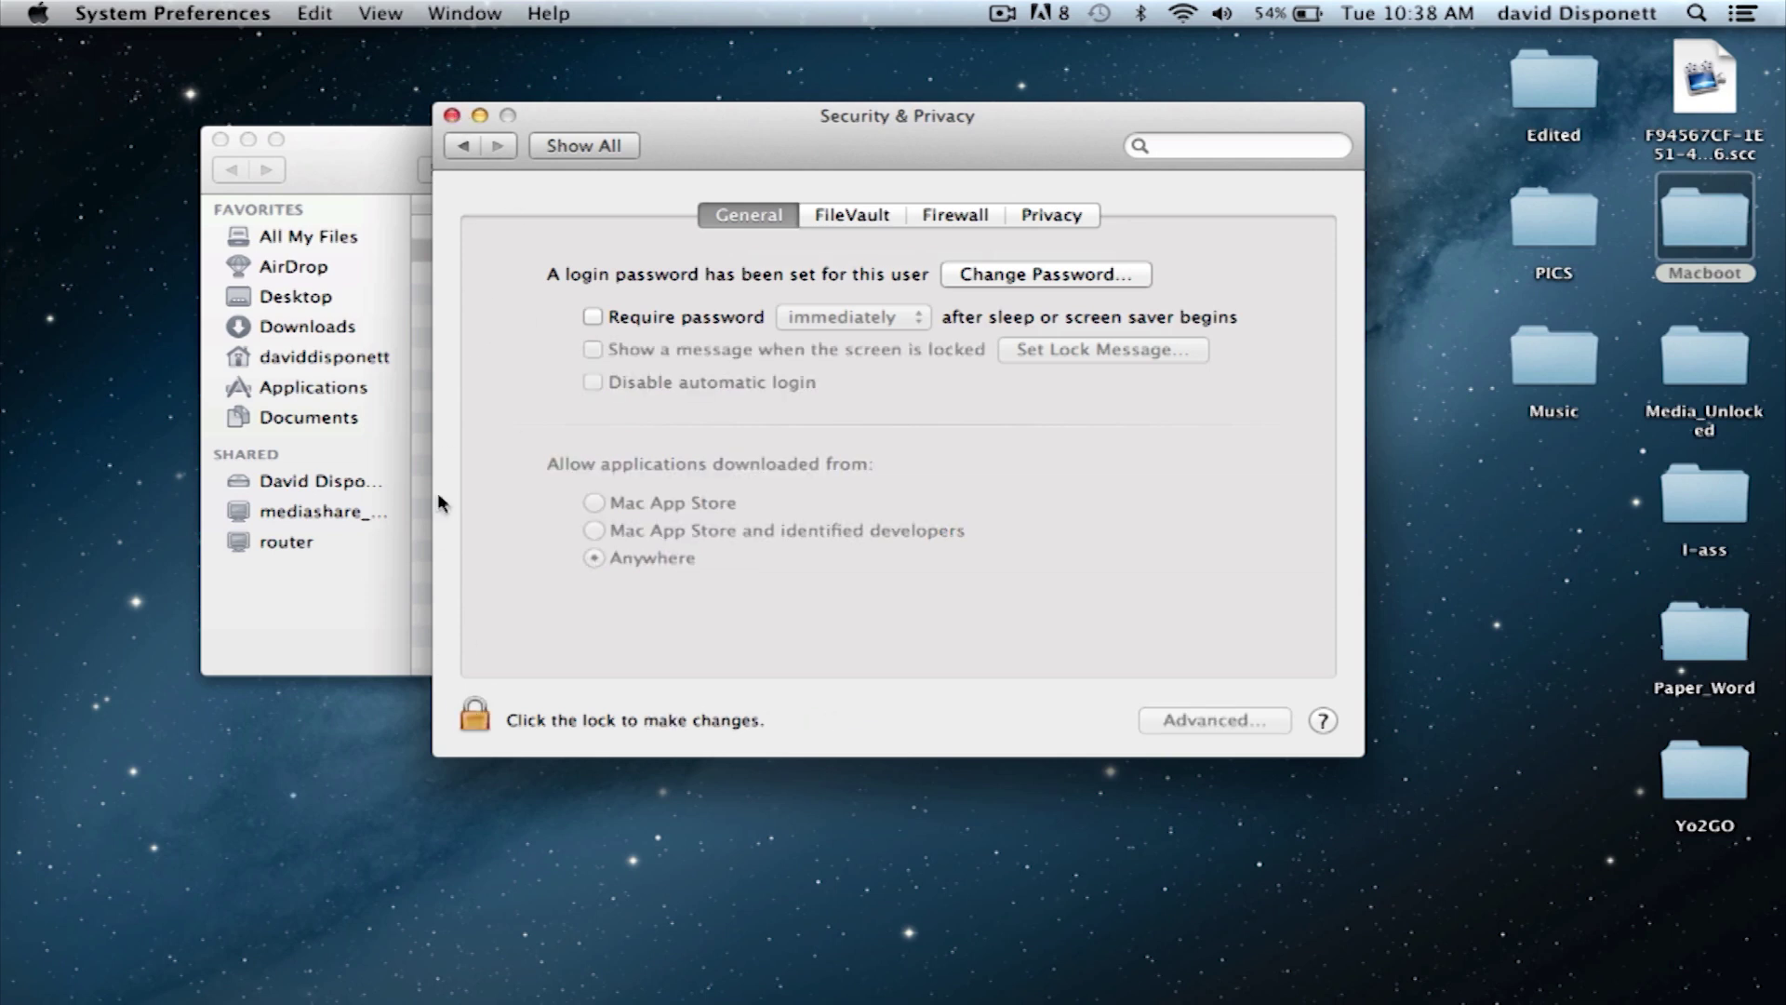
left_click(452, 115)
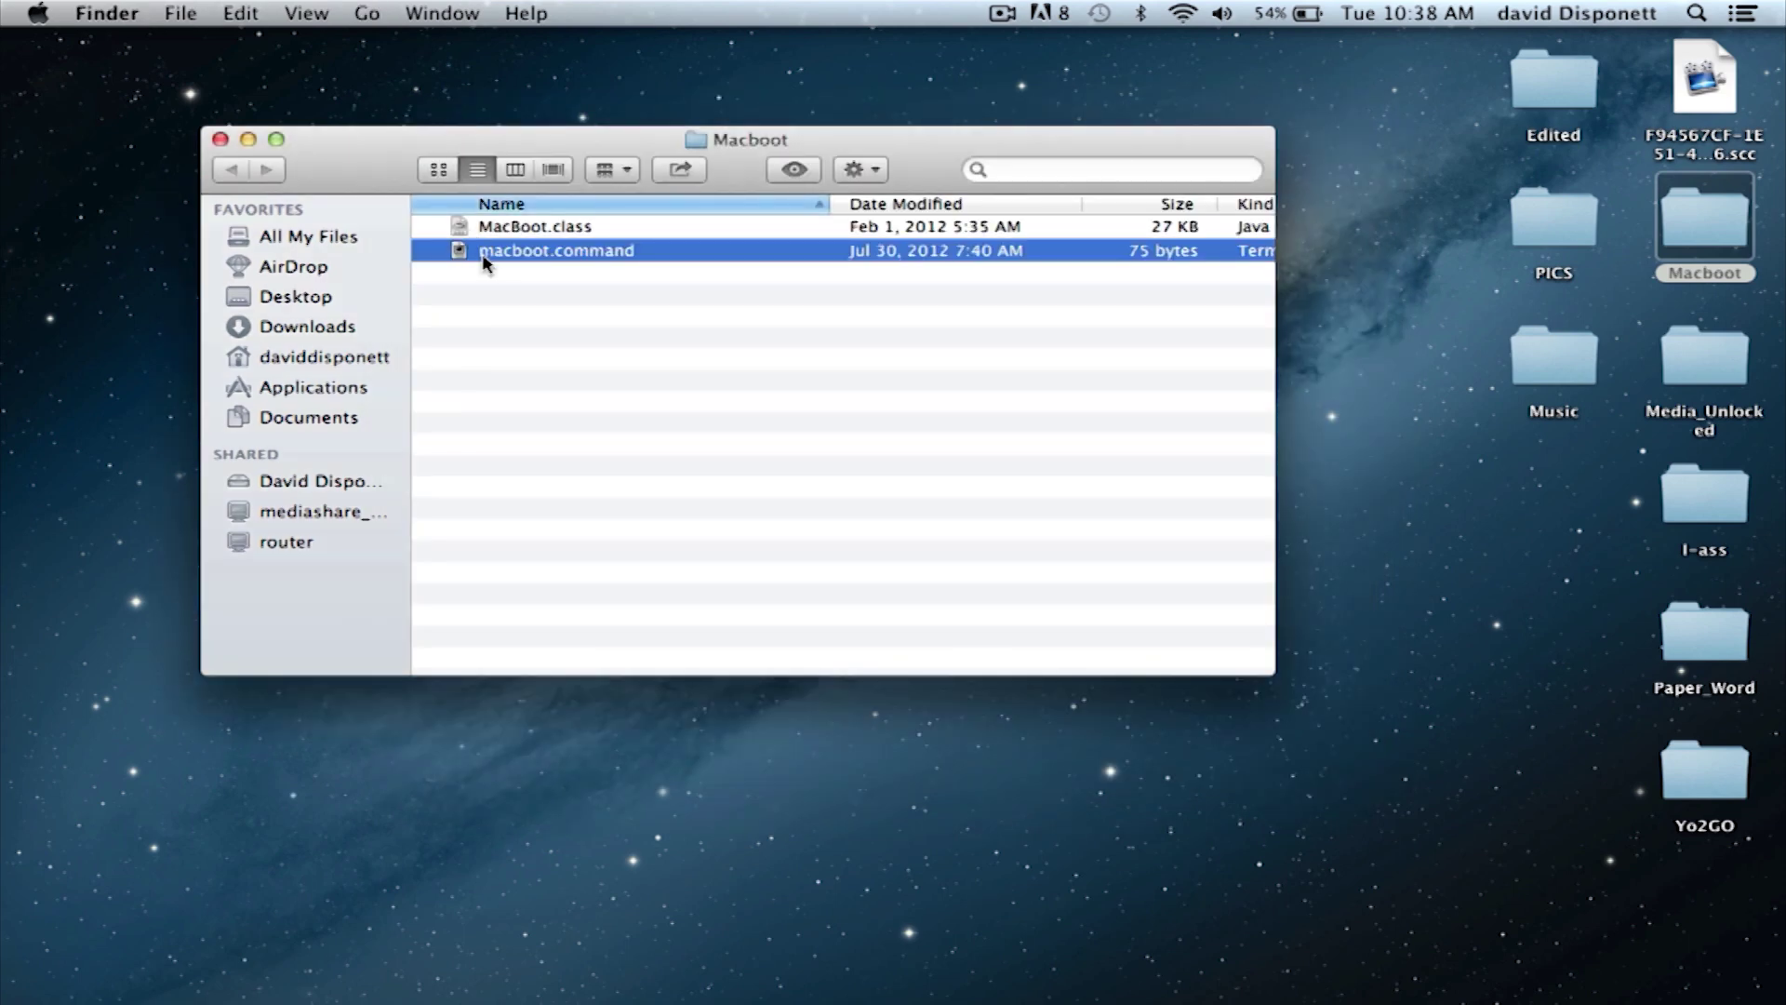
Step: Run macboot.command with the admin password, close MacBoot, then relaunch it so MacBoot 1.09 opens
double_click(544, 251)
left_click(1129, 417)
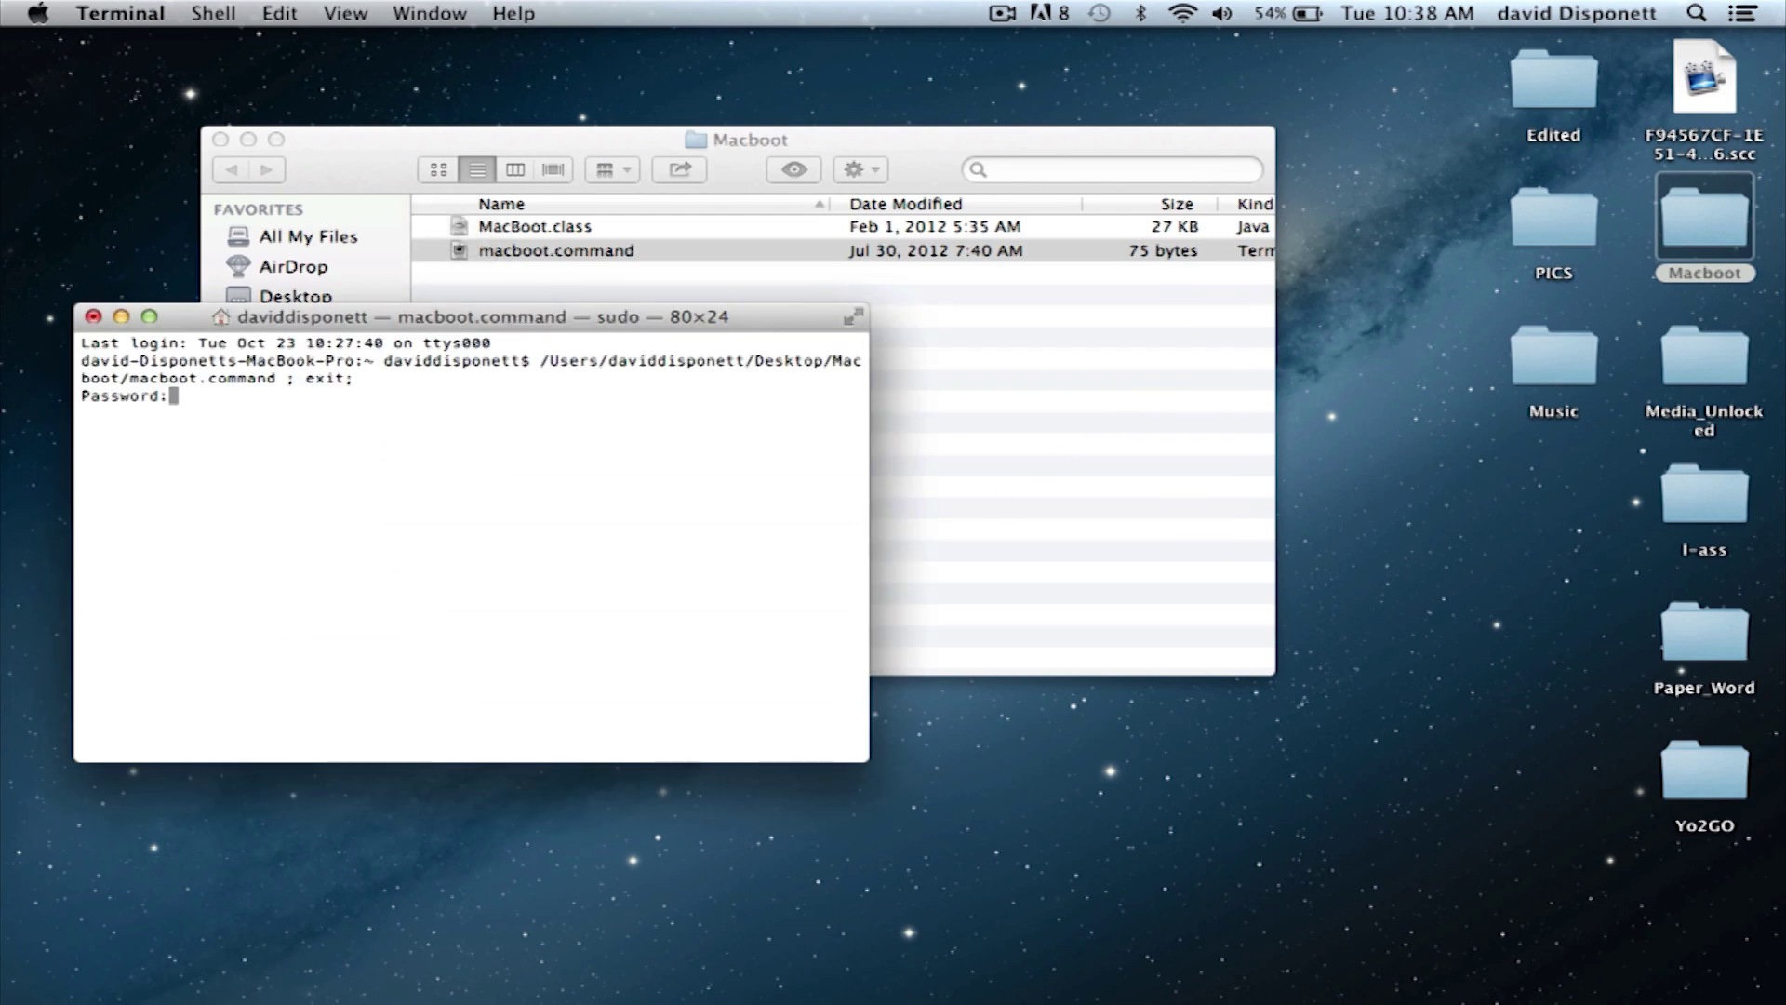
key("Return")
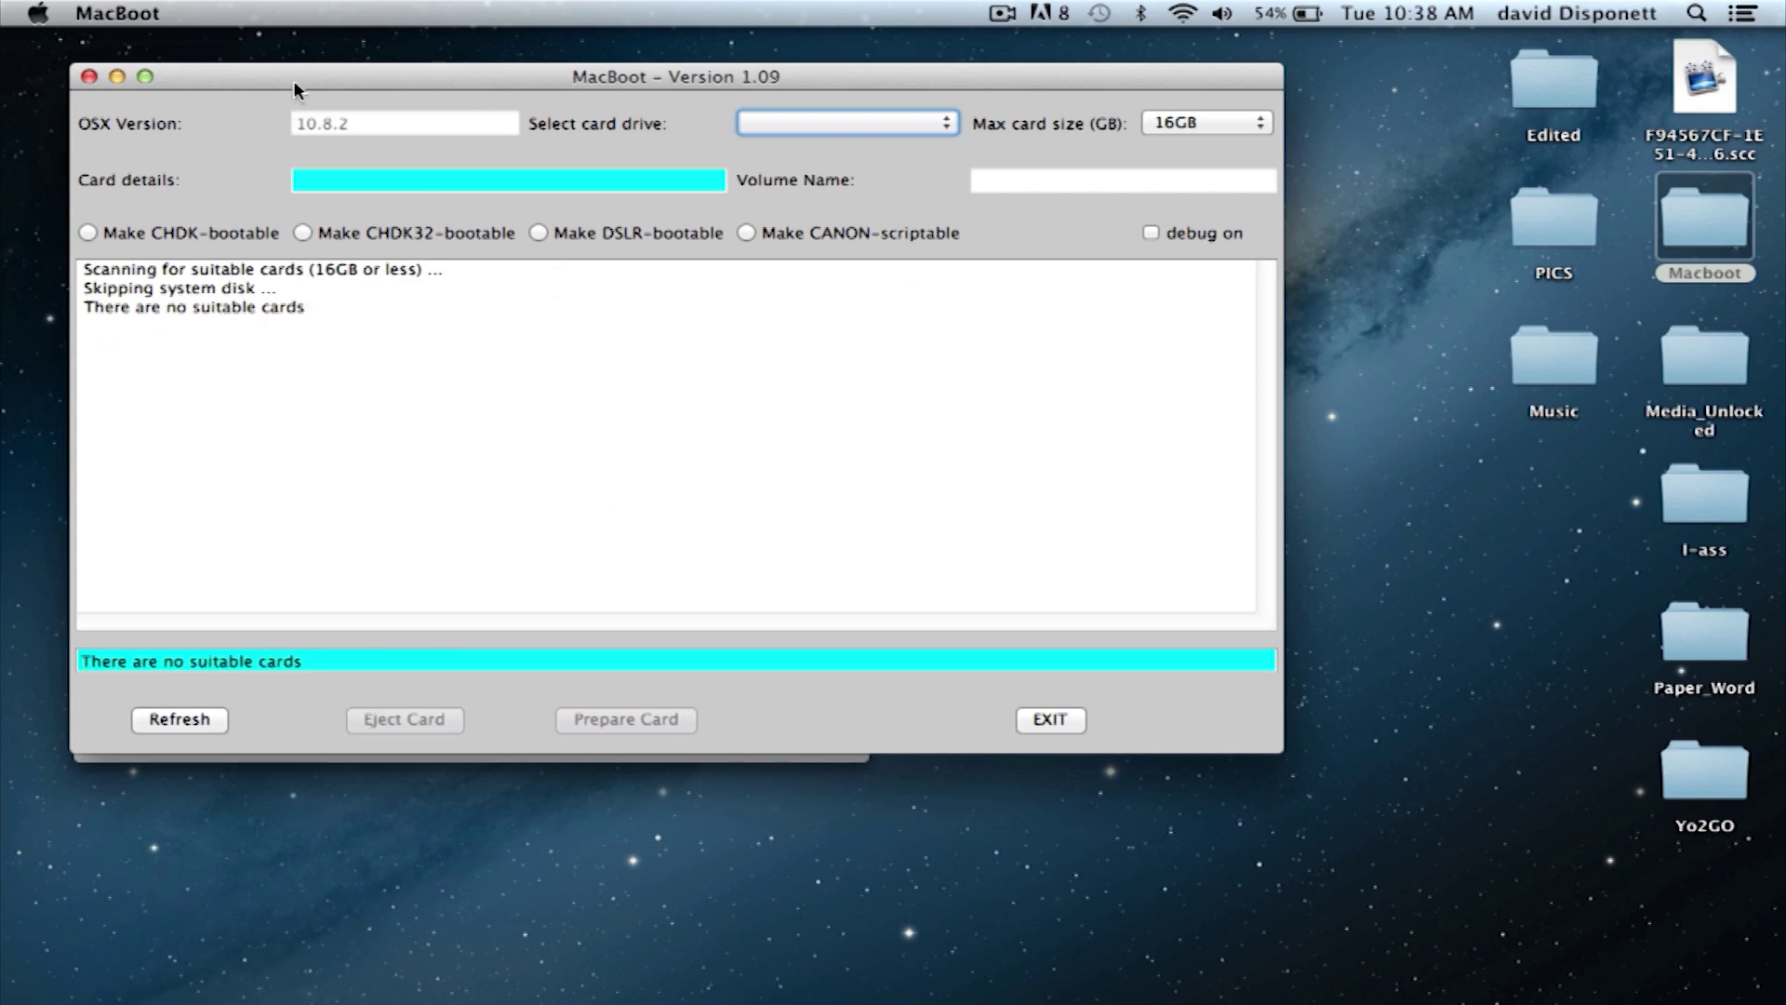
left_click_drag(294, 81, 546, 203)
left_click(343, 196)
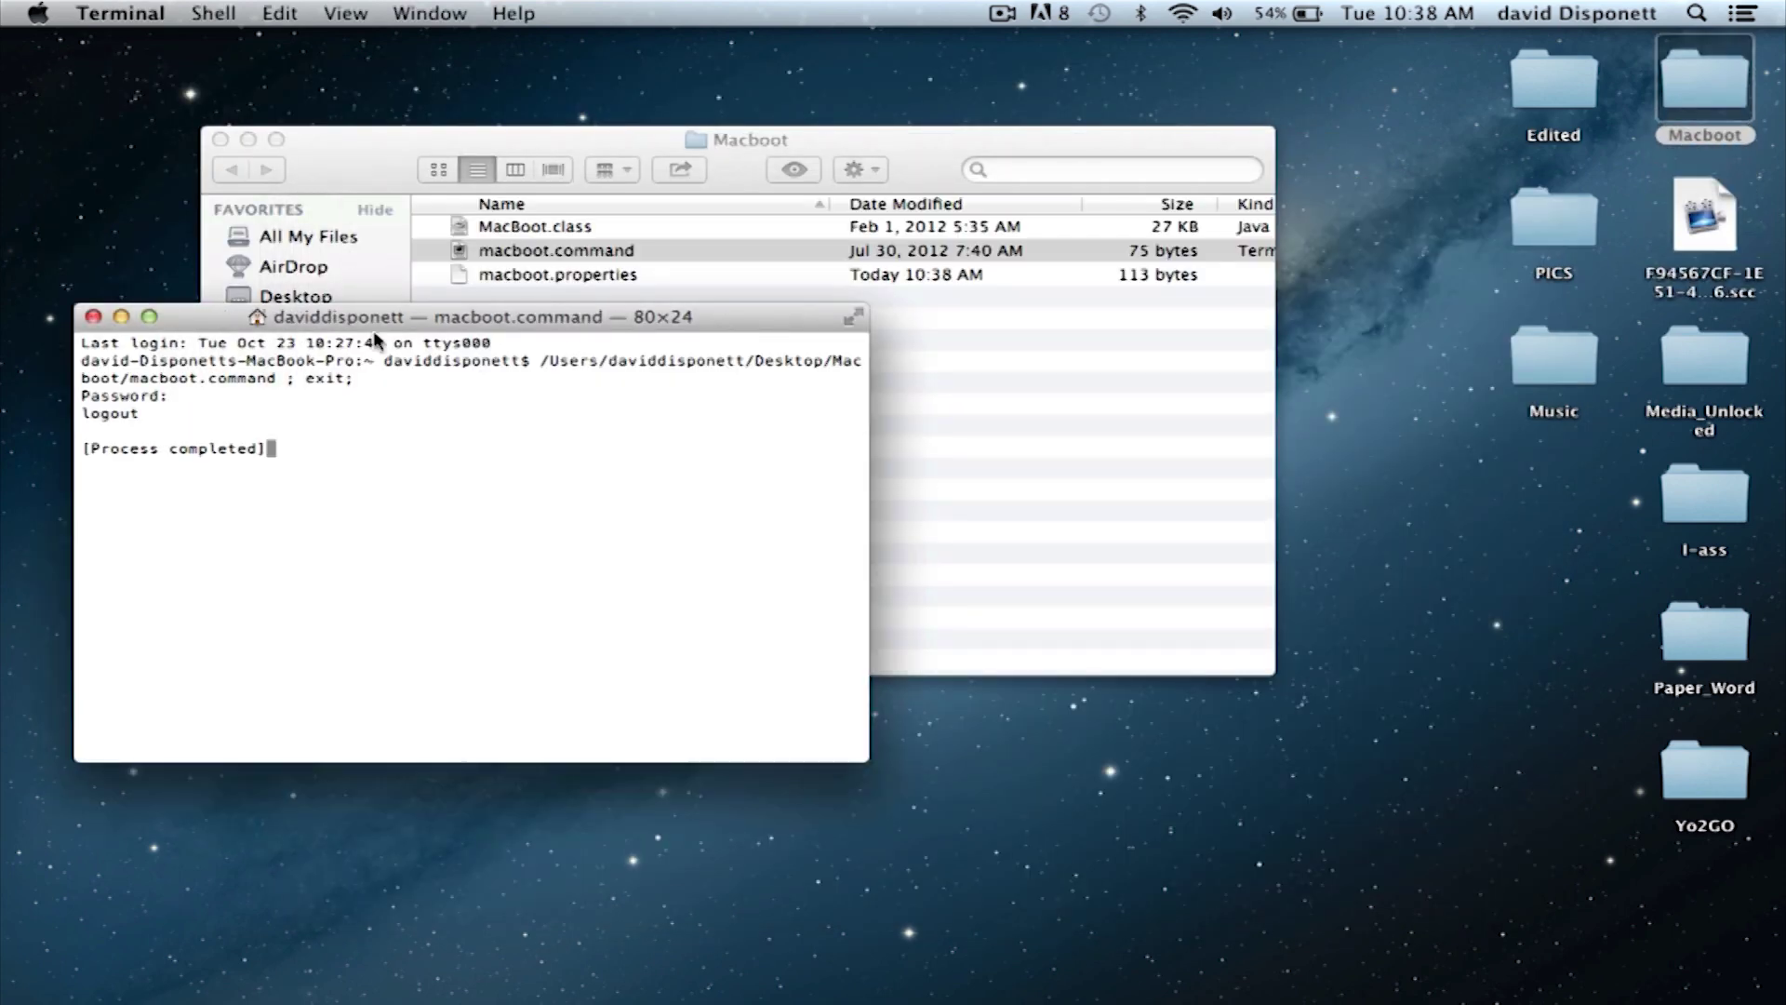
left_click_drag(434, 320, 471, 441)
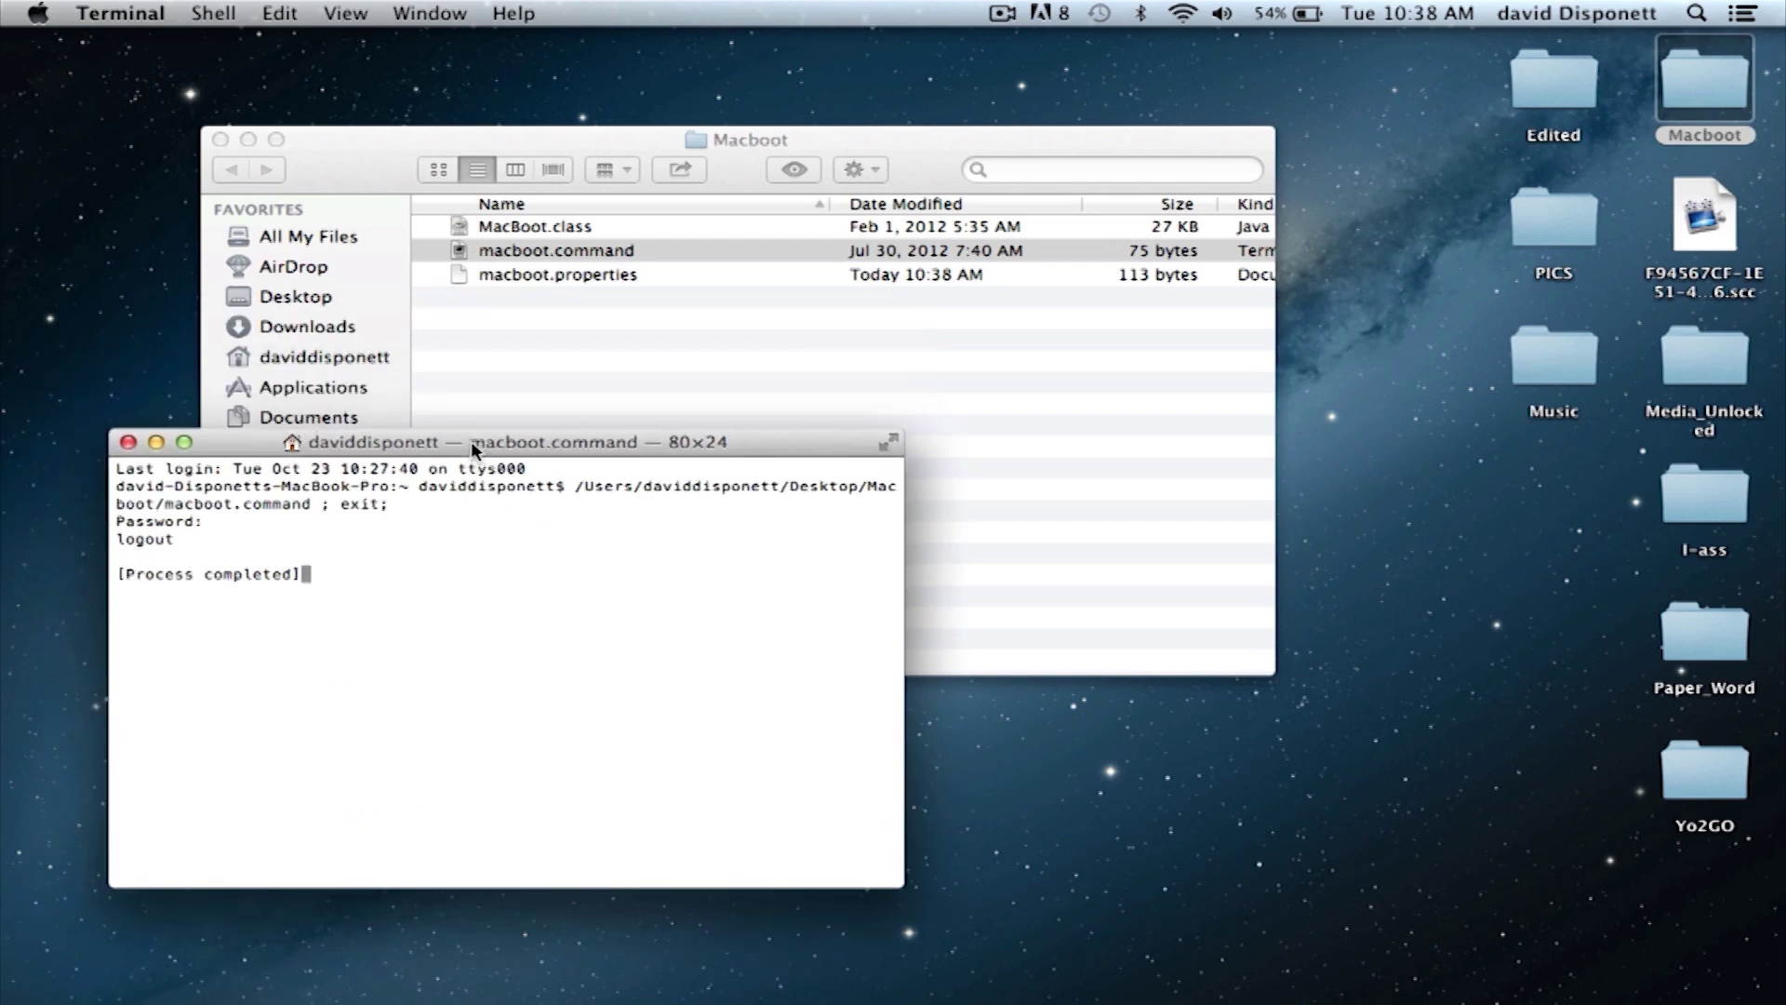
double_click(552, 252)
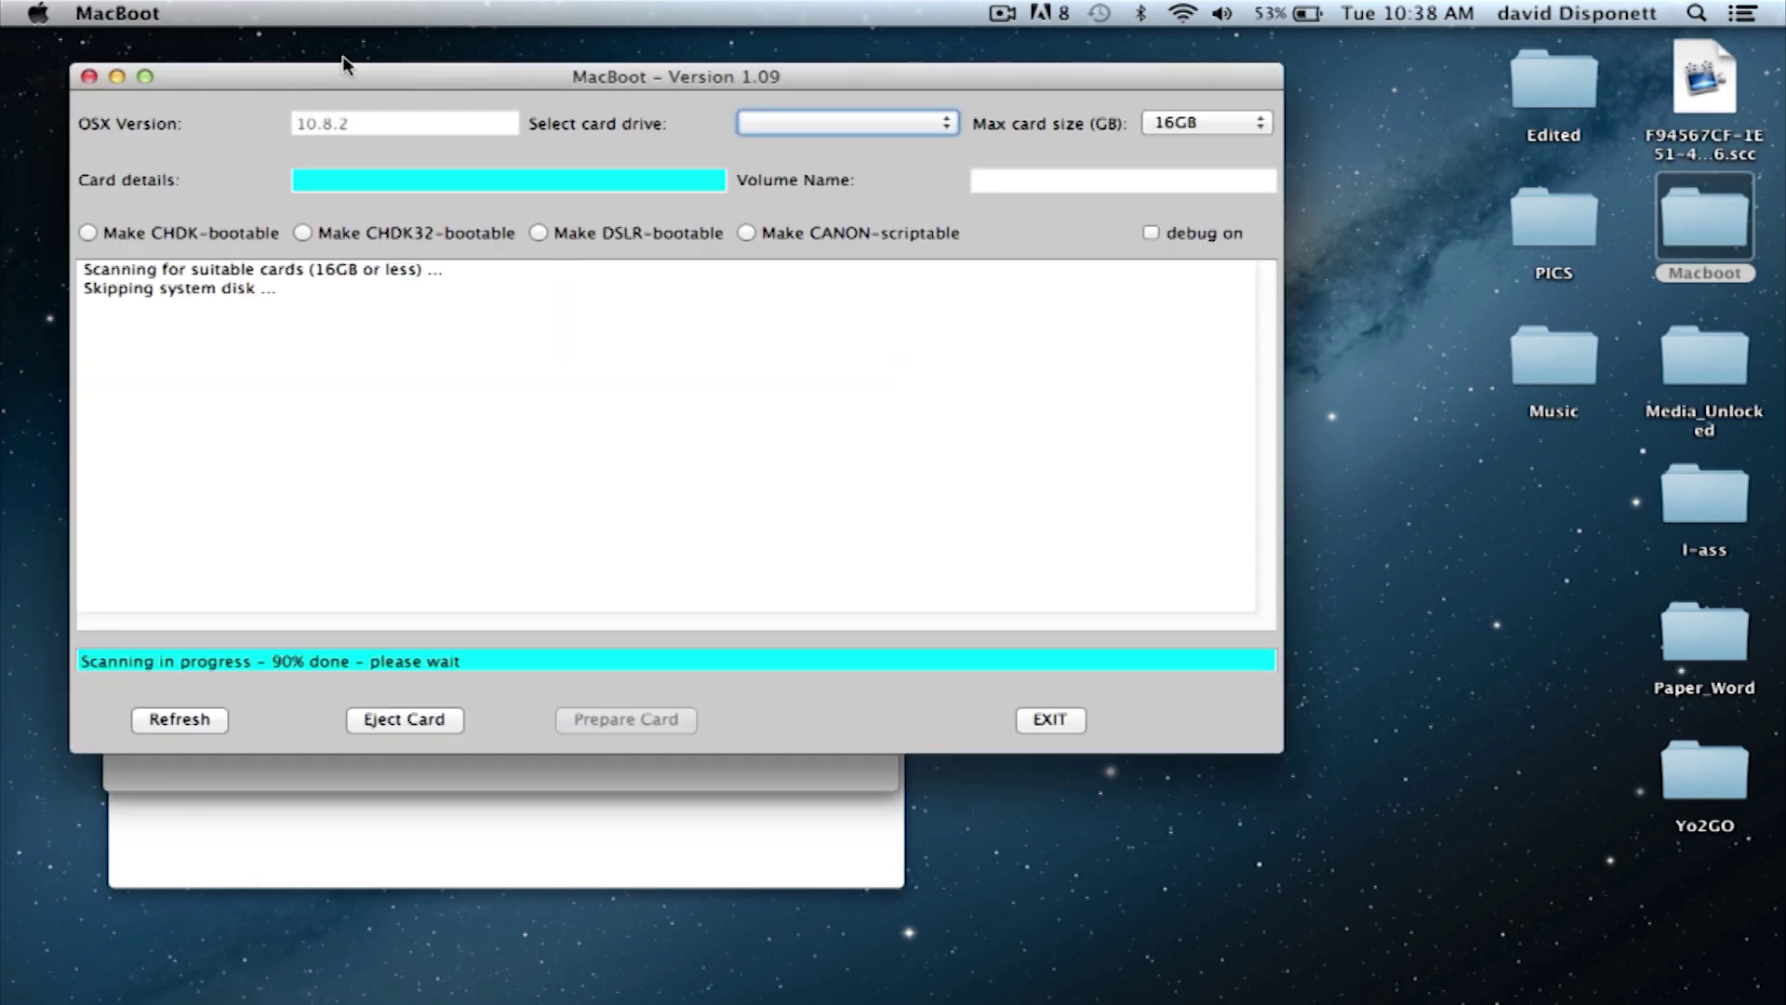
left_click_drag(345, 82, 679, 177)
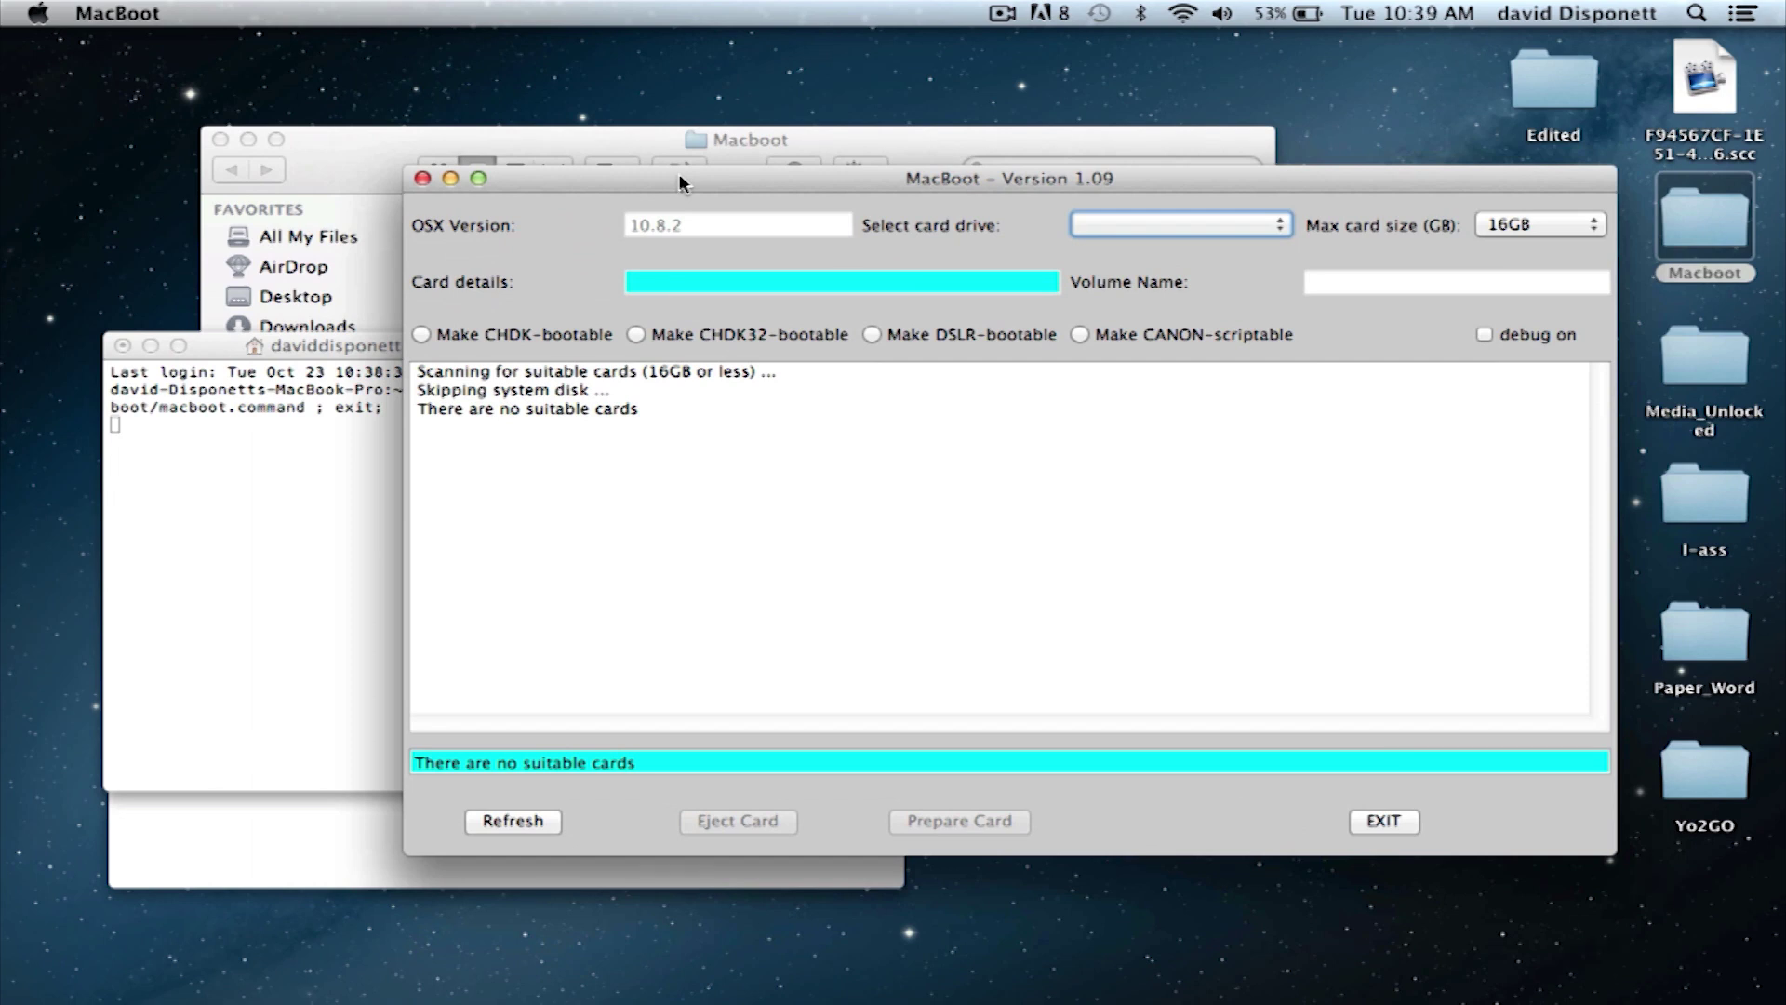
Step: Set maximum card size to 128GB, enable DSLR-bootable and debug output, and rescan for cards
left_click(1535, 224)
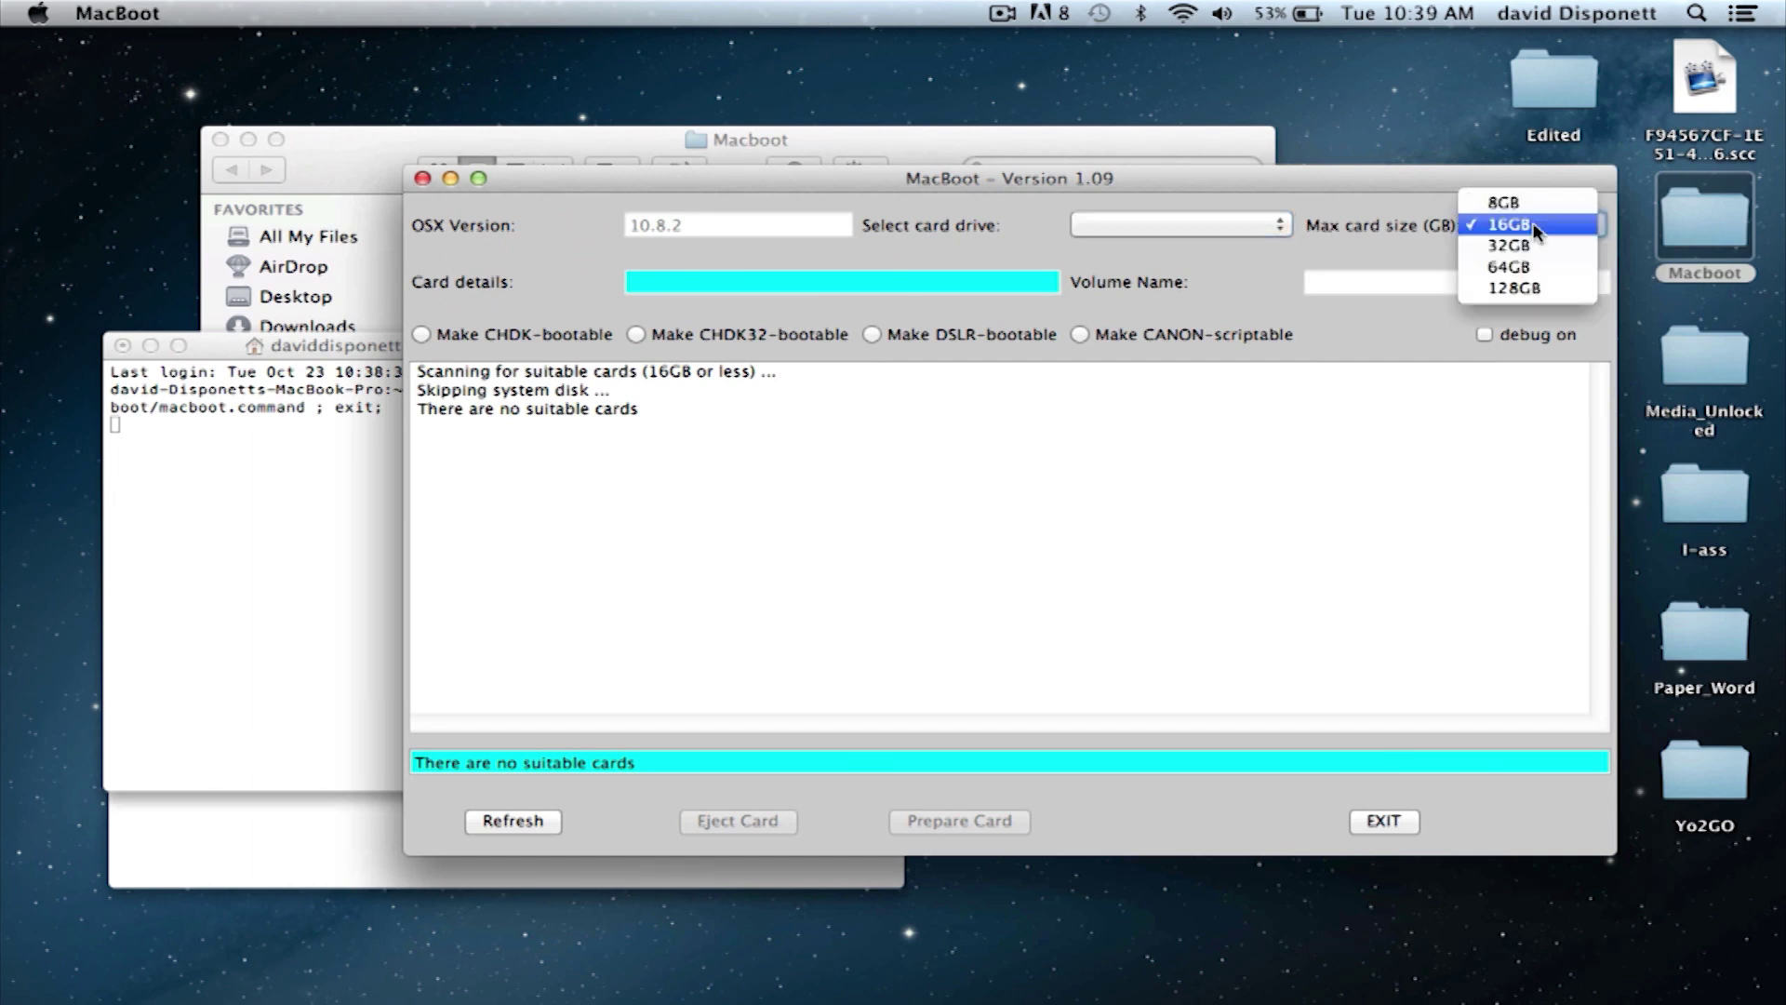
left_click(1539, 292)
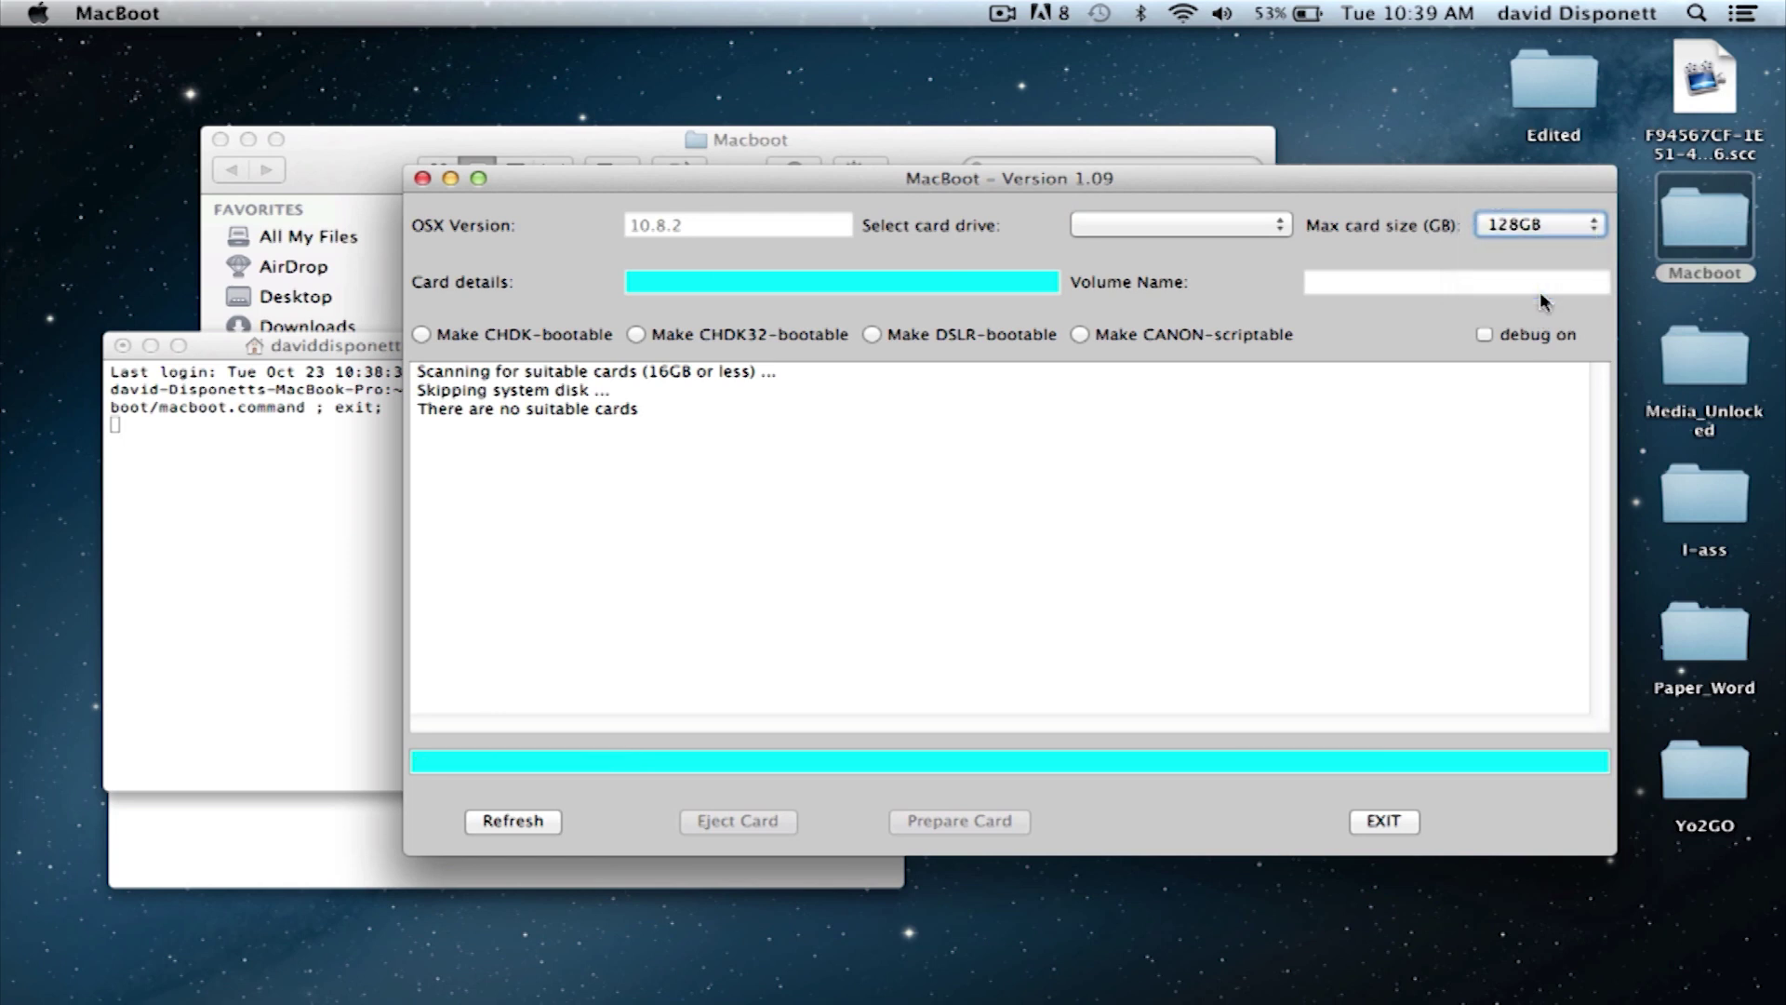
left_click(871, 338)
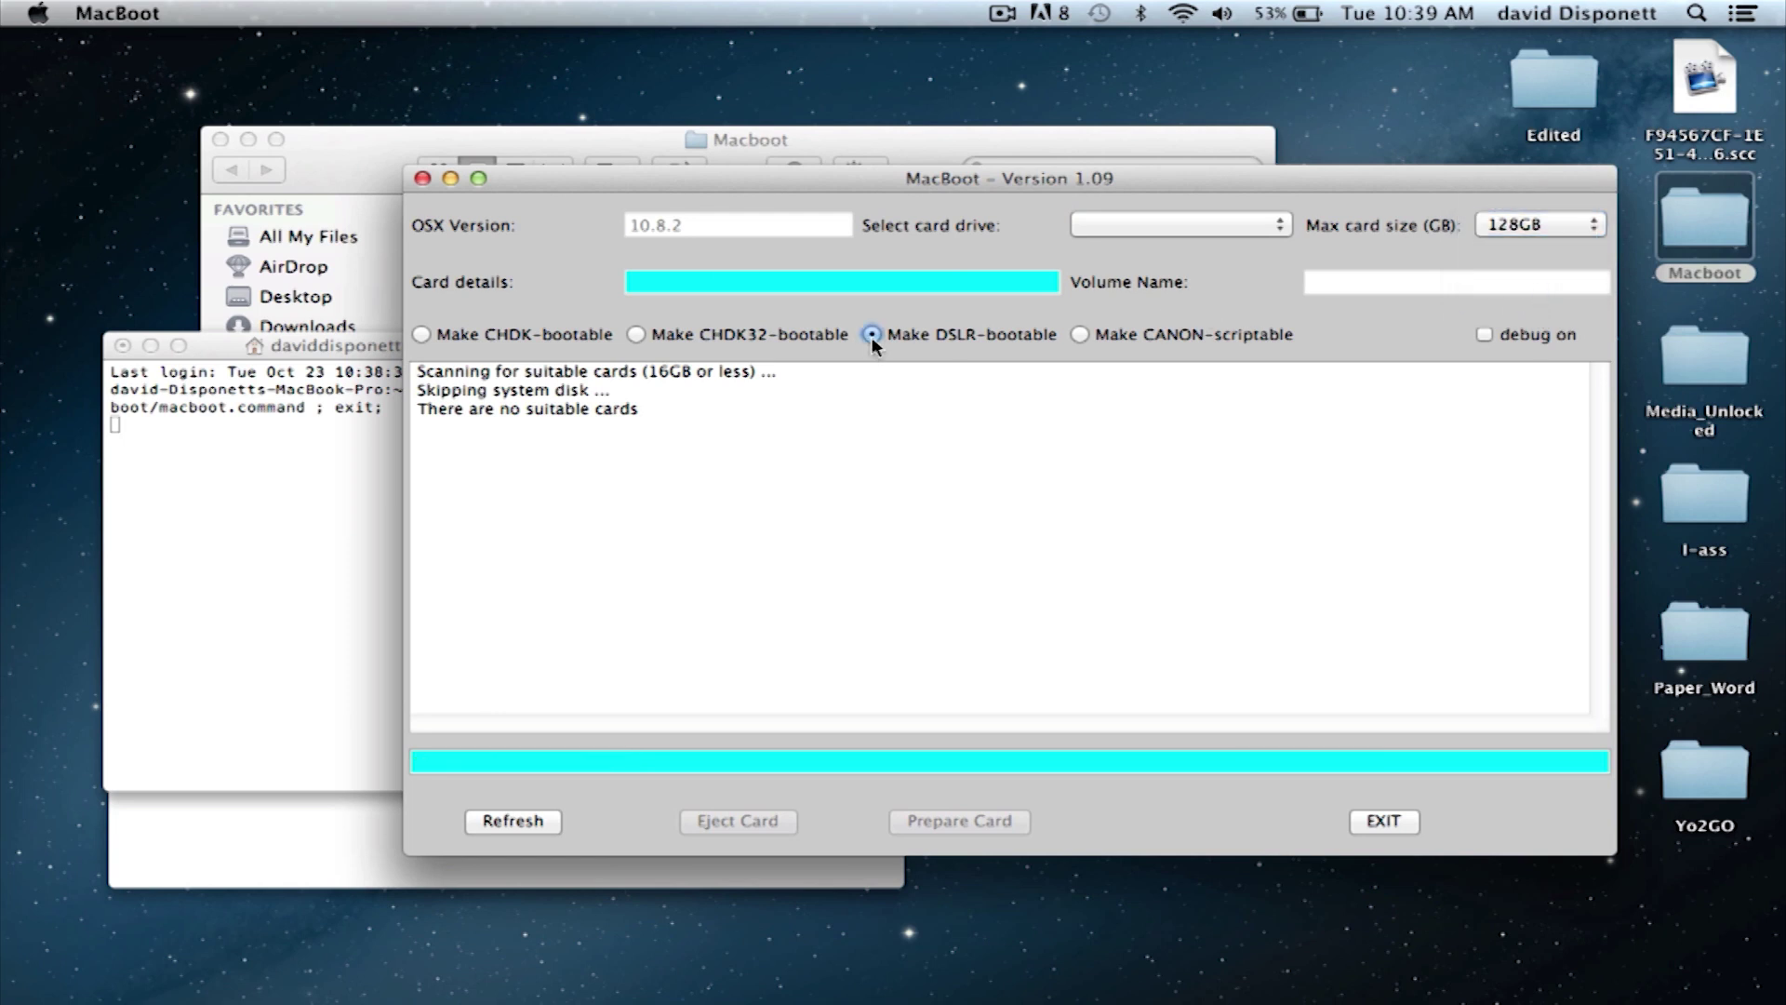
left_click(1491, 342)
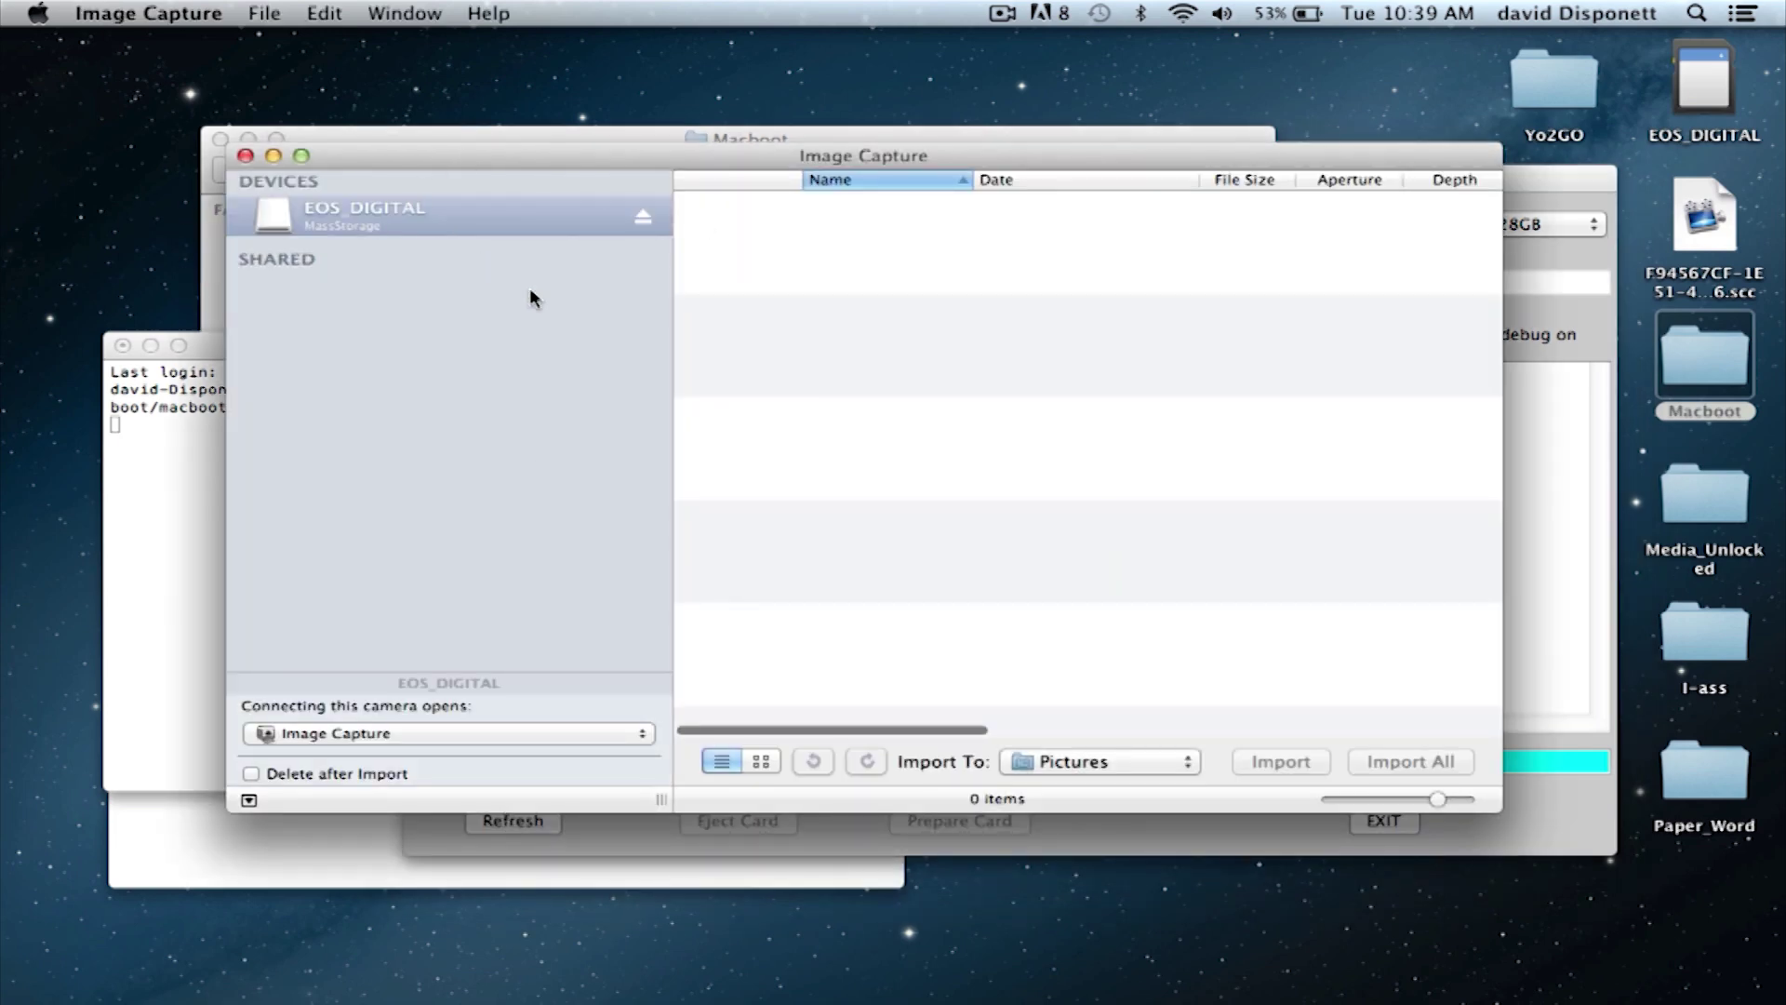
left_click(245, 156)
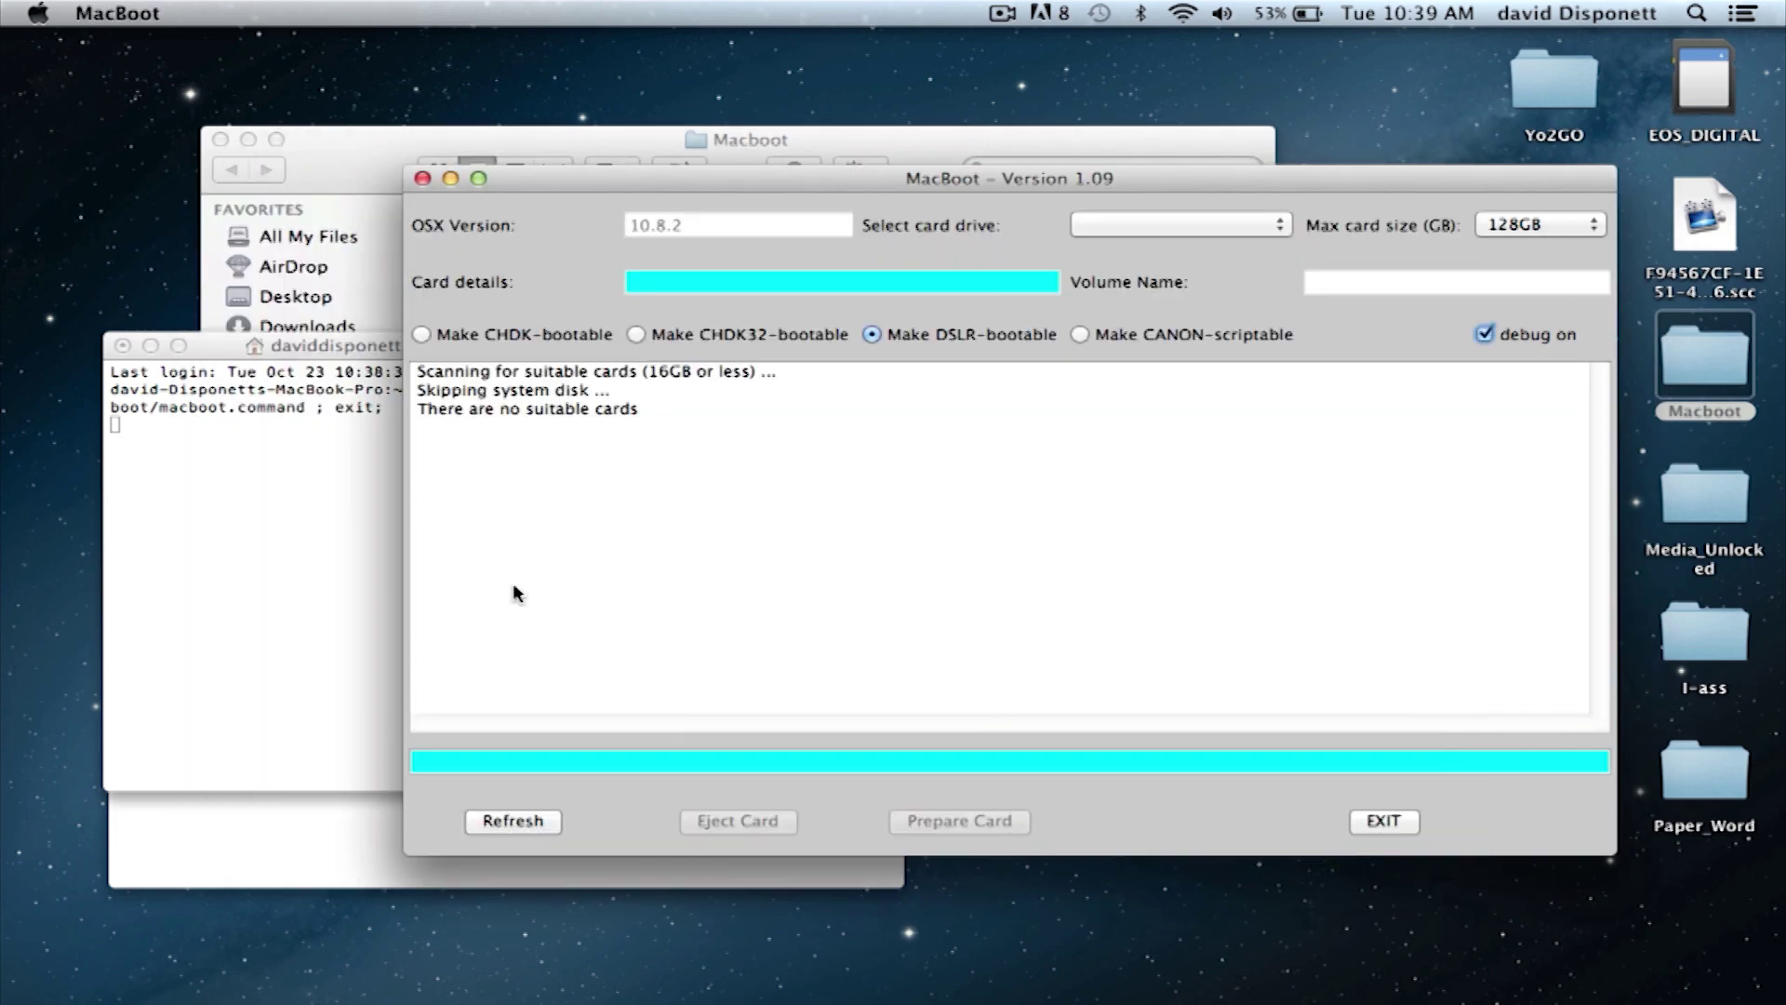
left_click(539, 821)
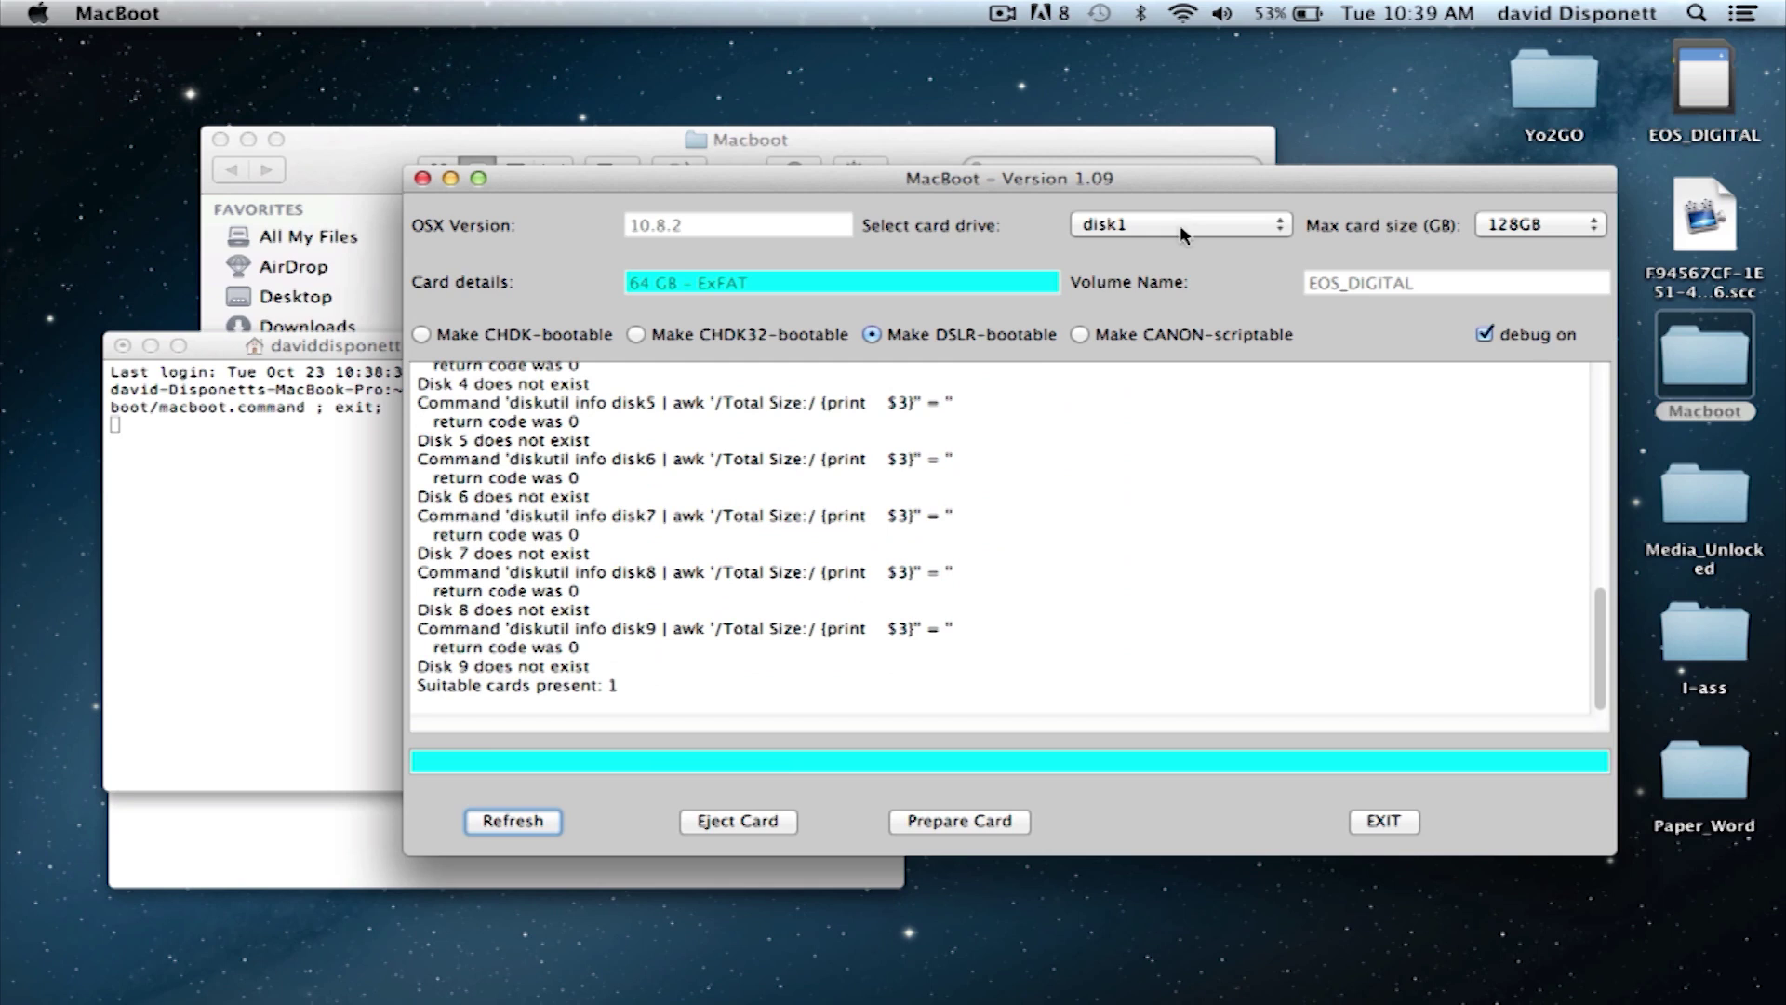
Step: Select disk1, prepare the card as DSLR-bootable, and close MacBoot after it succeeds
left_click(1077, 225)
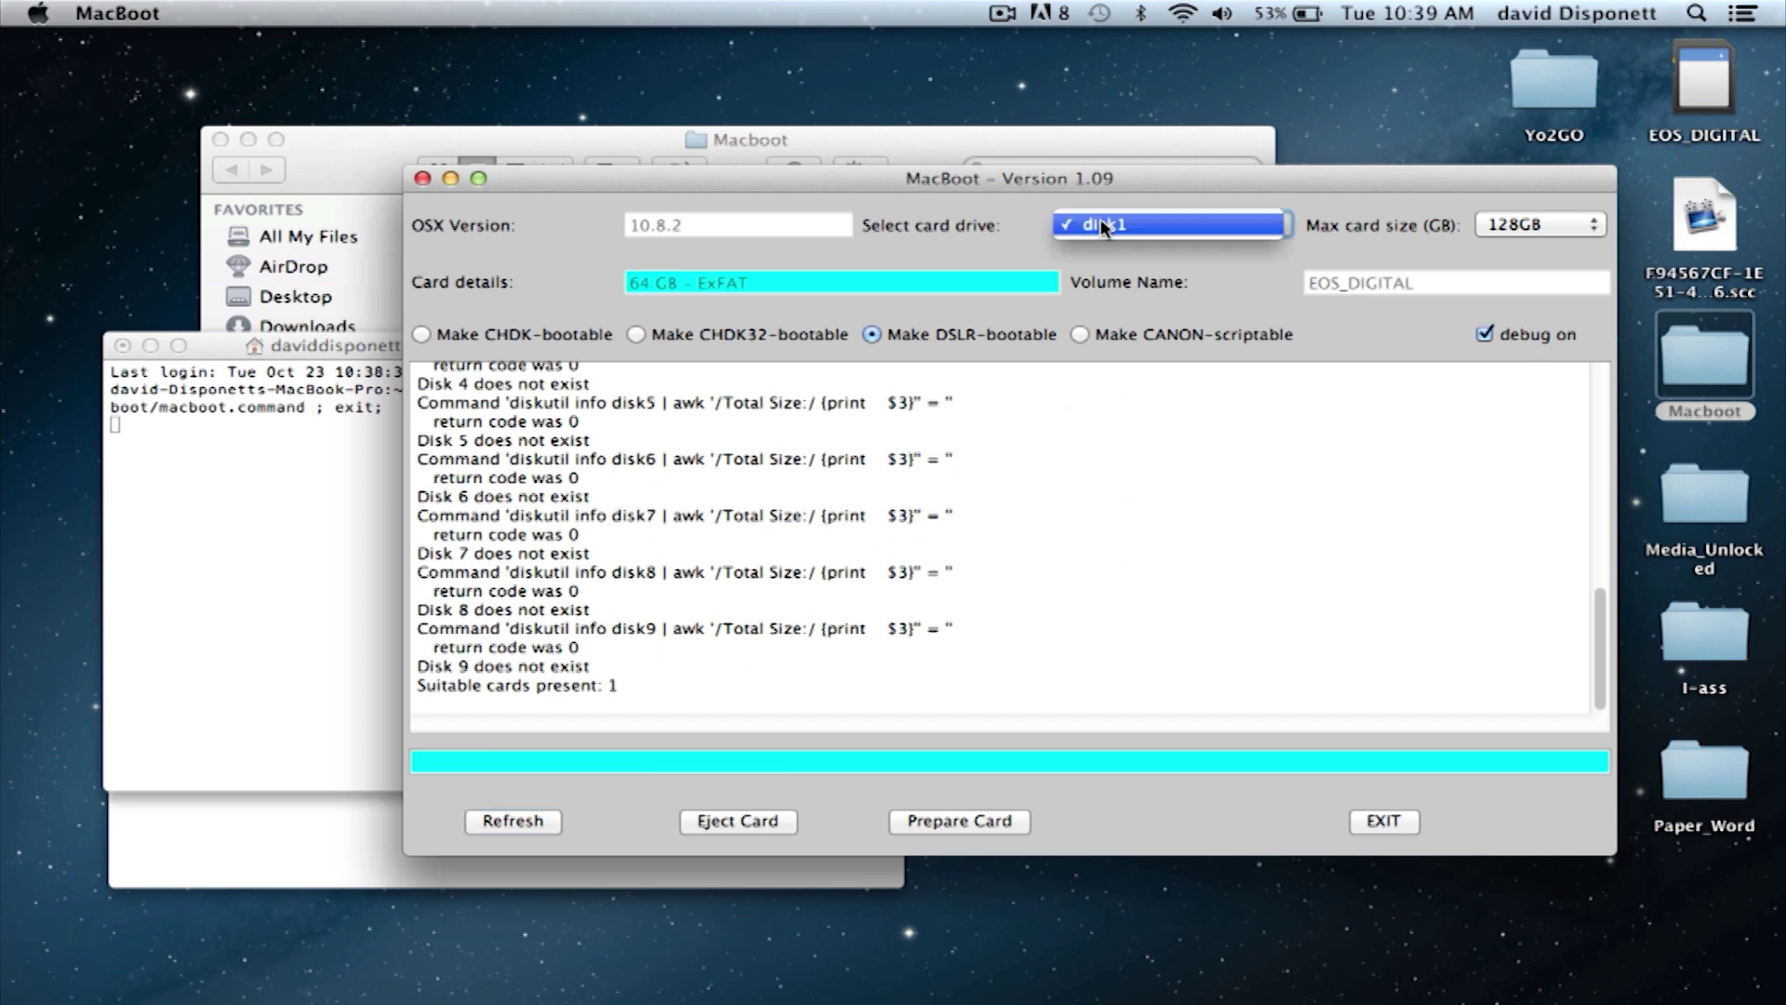
left_click(1170, 224)
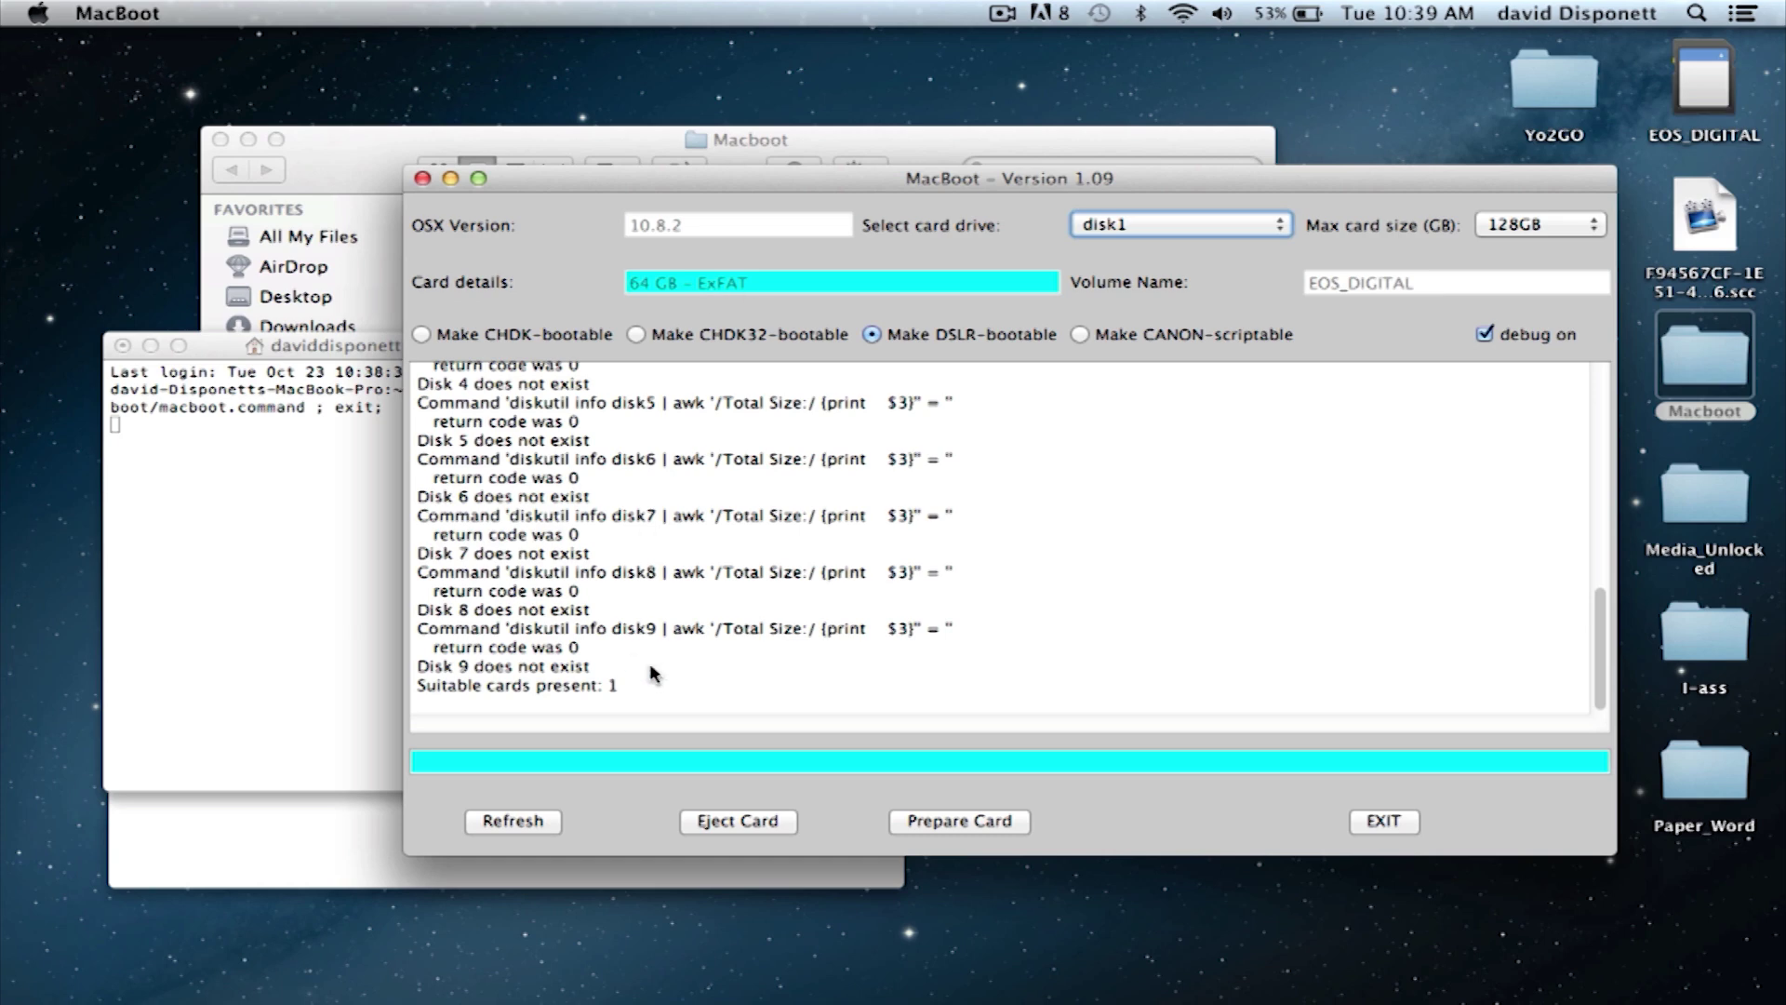
left_click(956, 824)
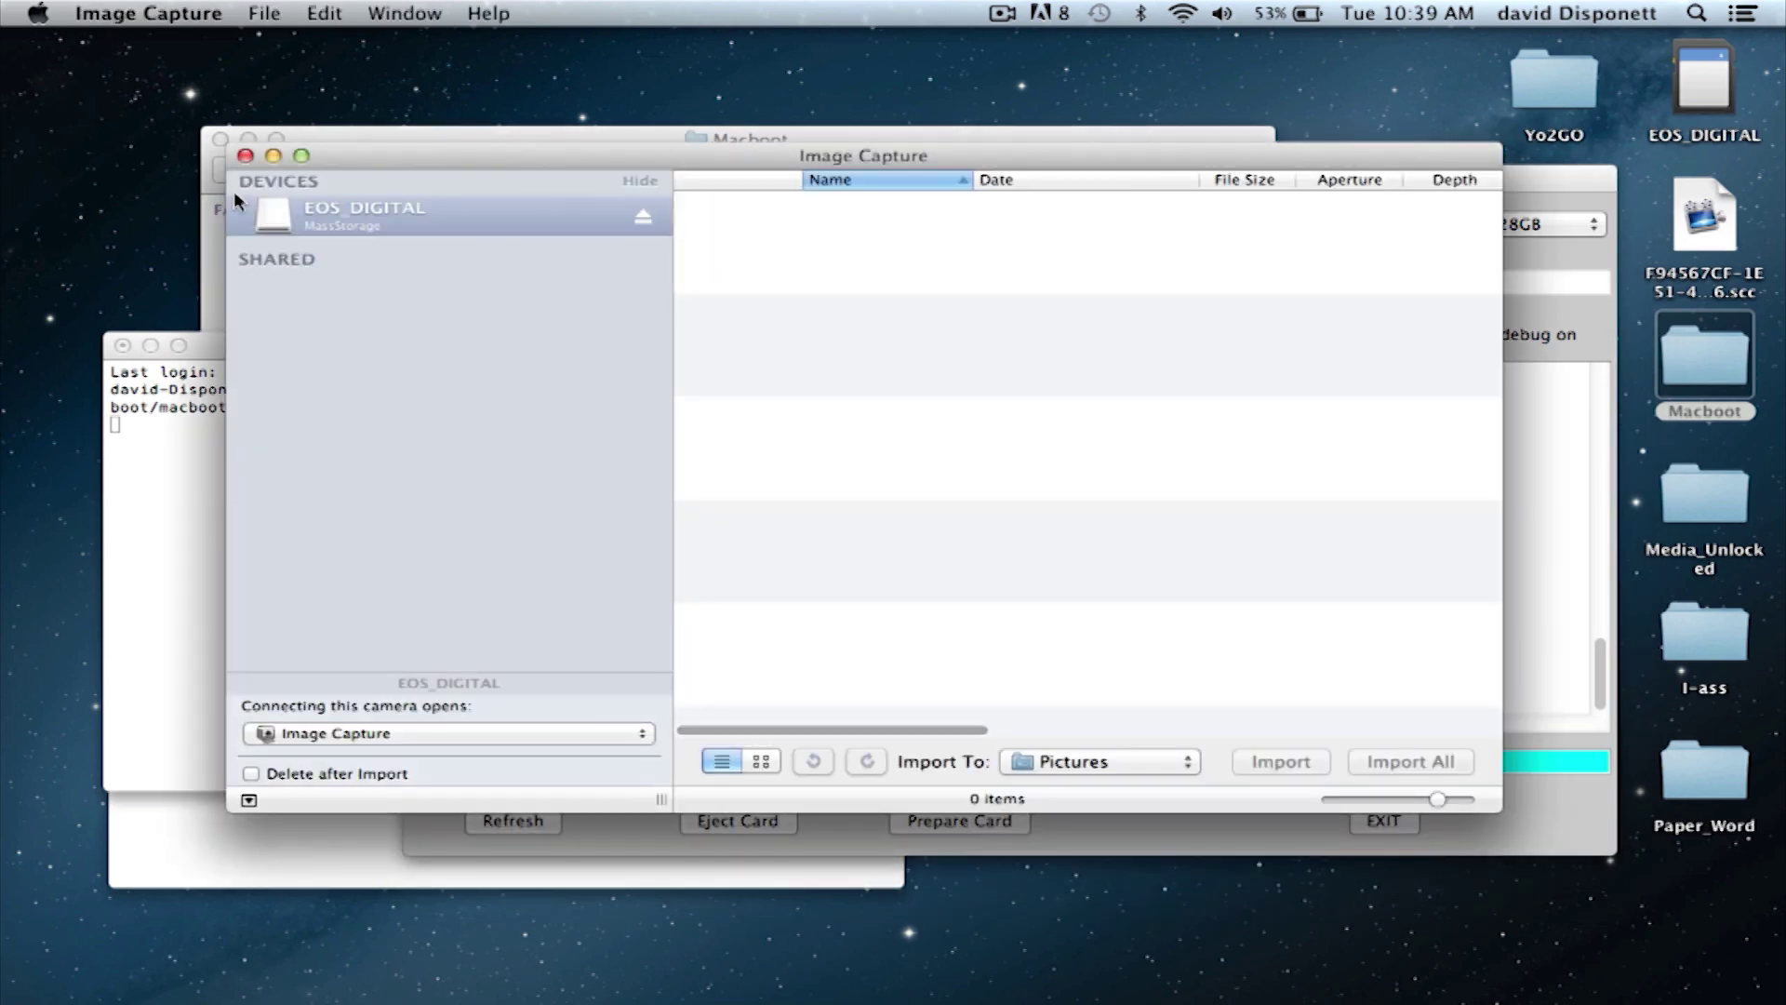
left_click(245, 156)
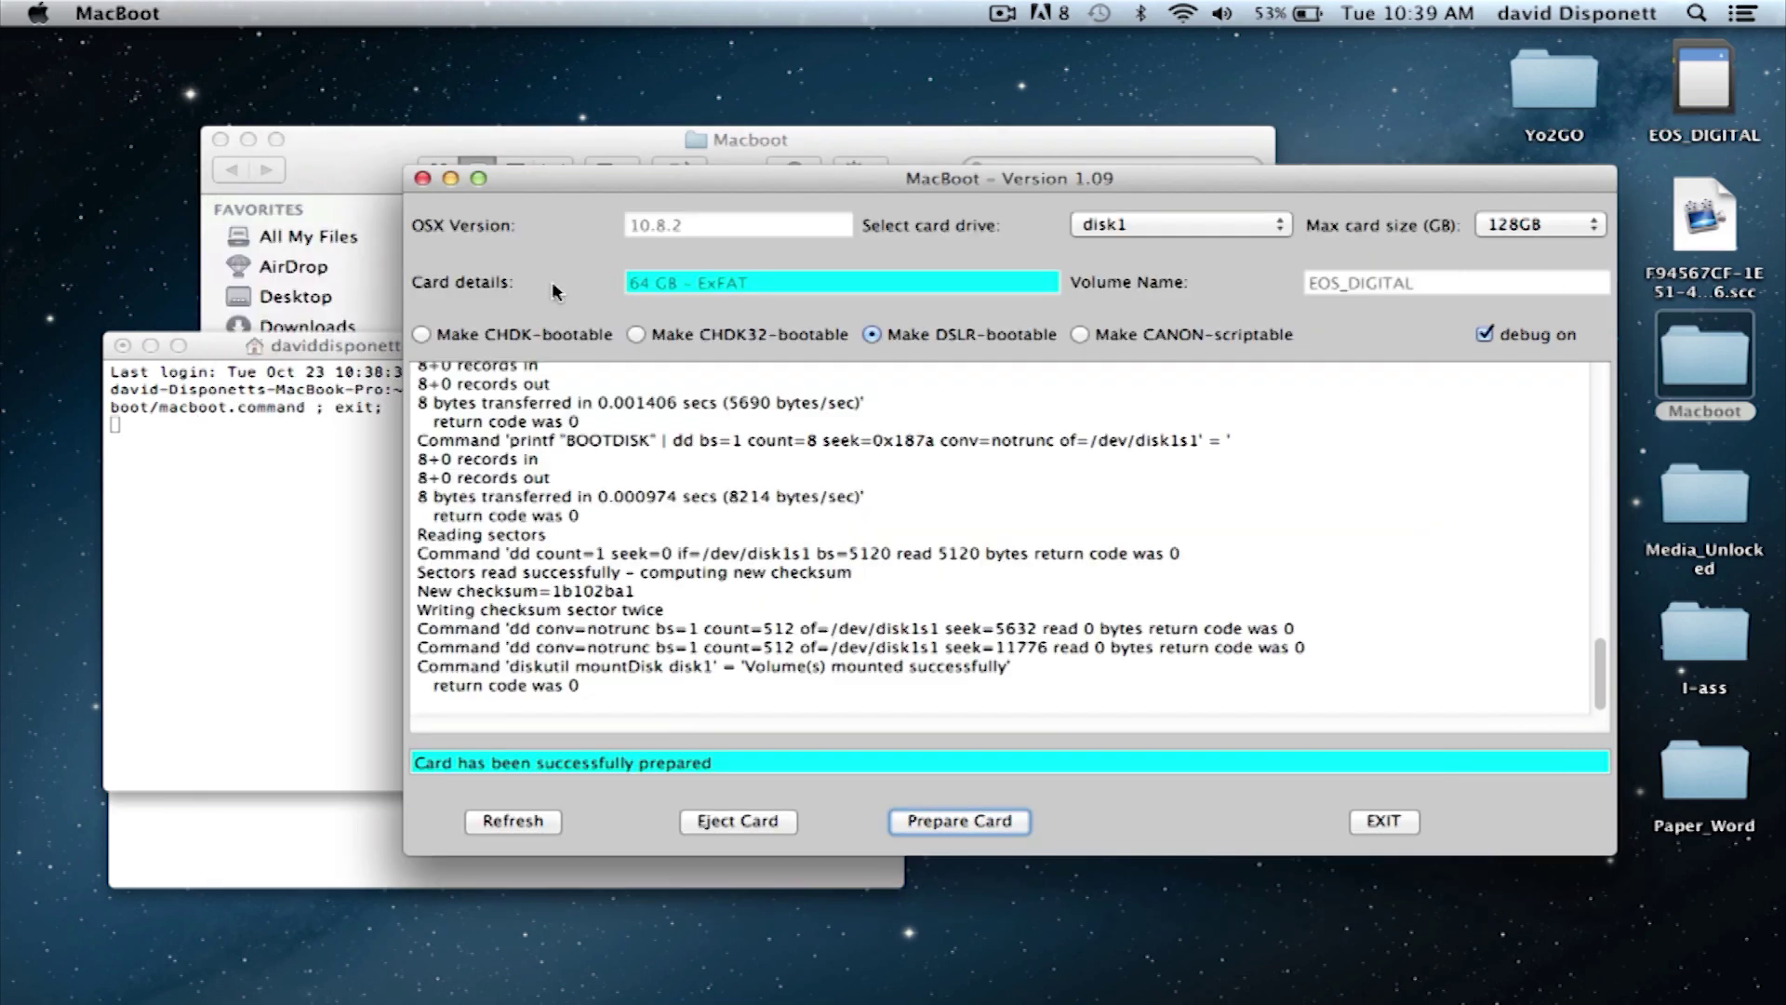
left_click(426, 178)
Step: Close both Terminal windows and open the EOS_DIGITAL card in Finder, showing DCIM and MISC
left_click(124, 346)
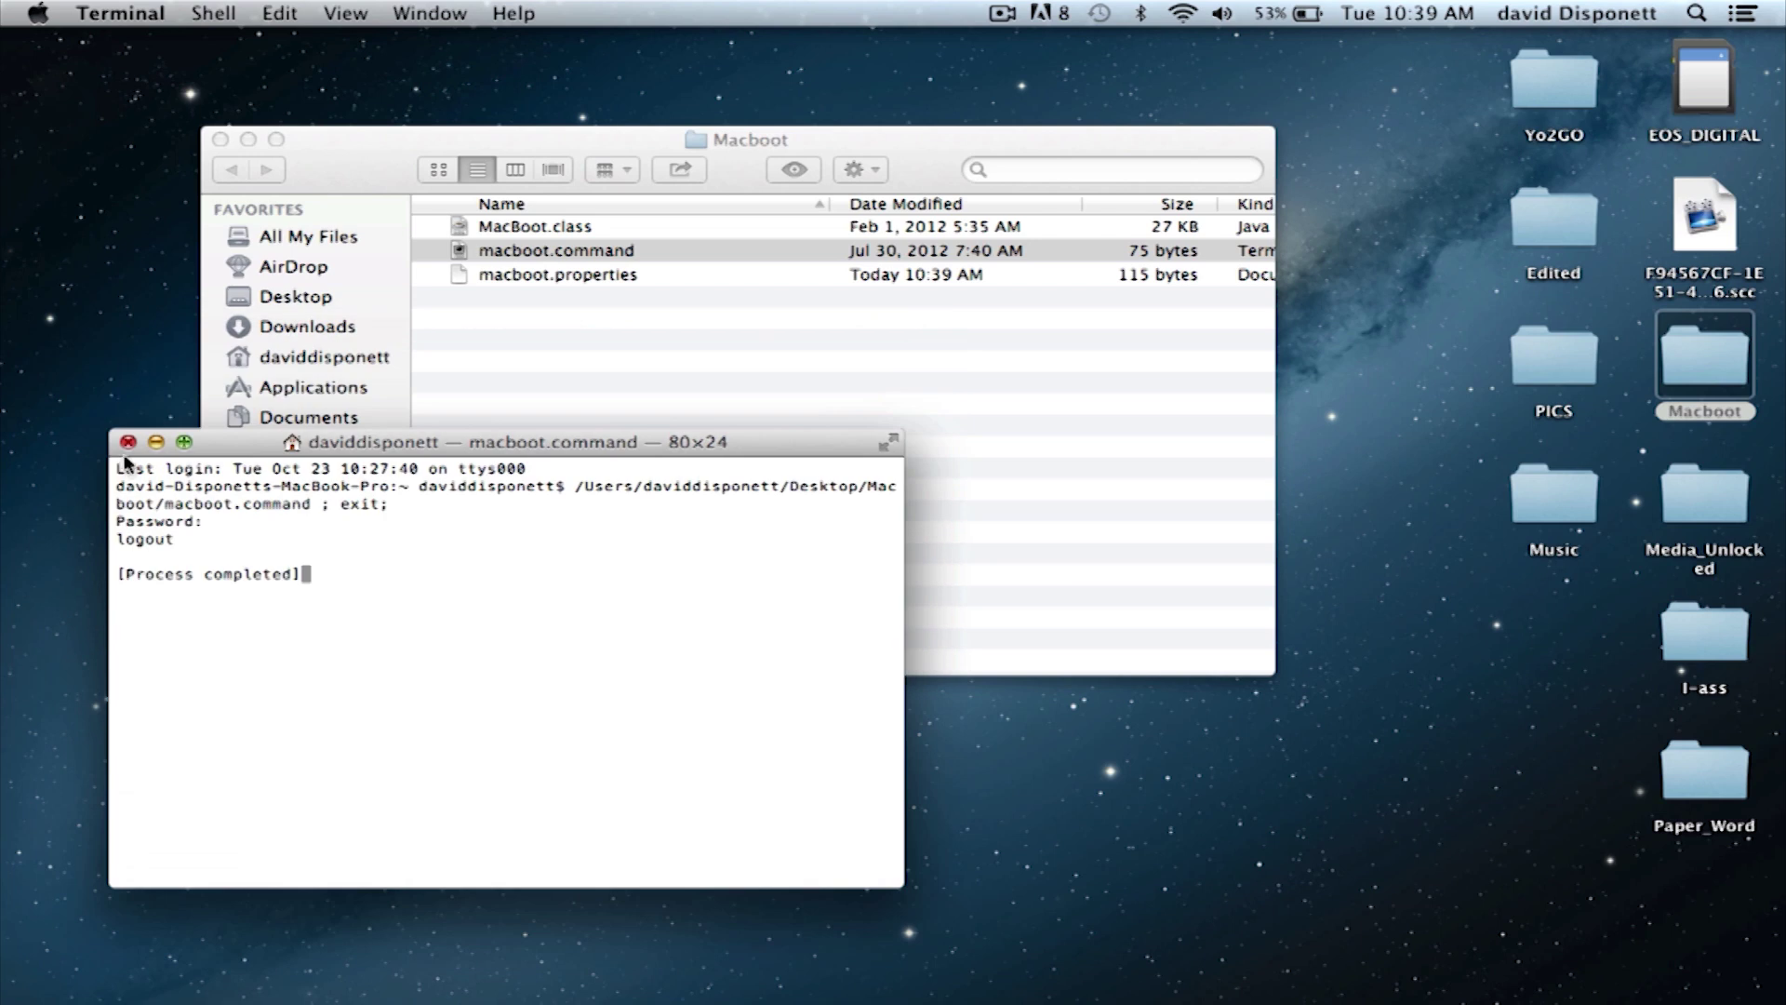
left_click(128, 441)
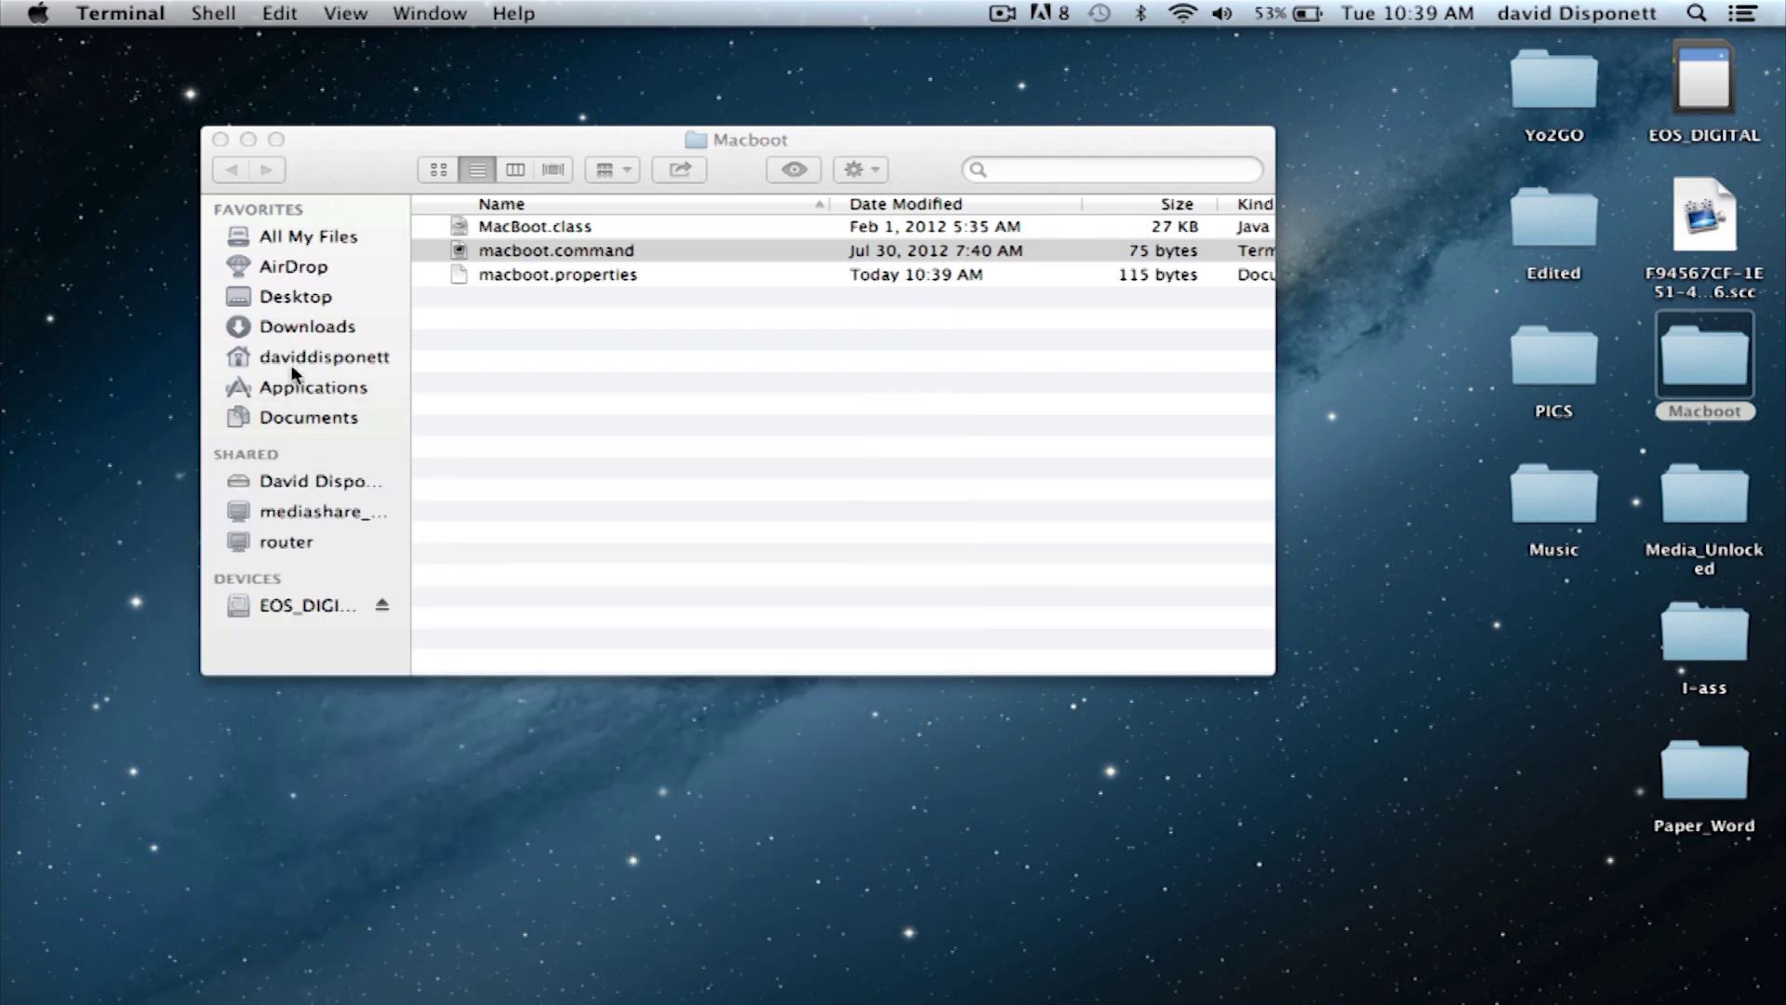
left_click(276, 607)
left_click(307, 605)
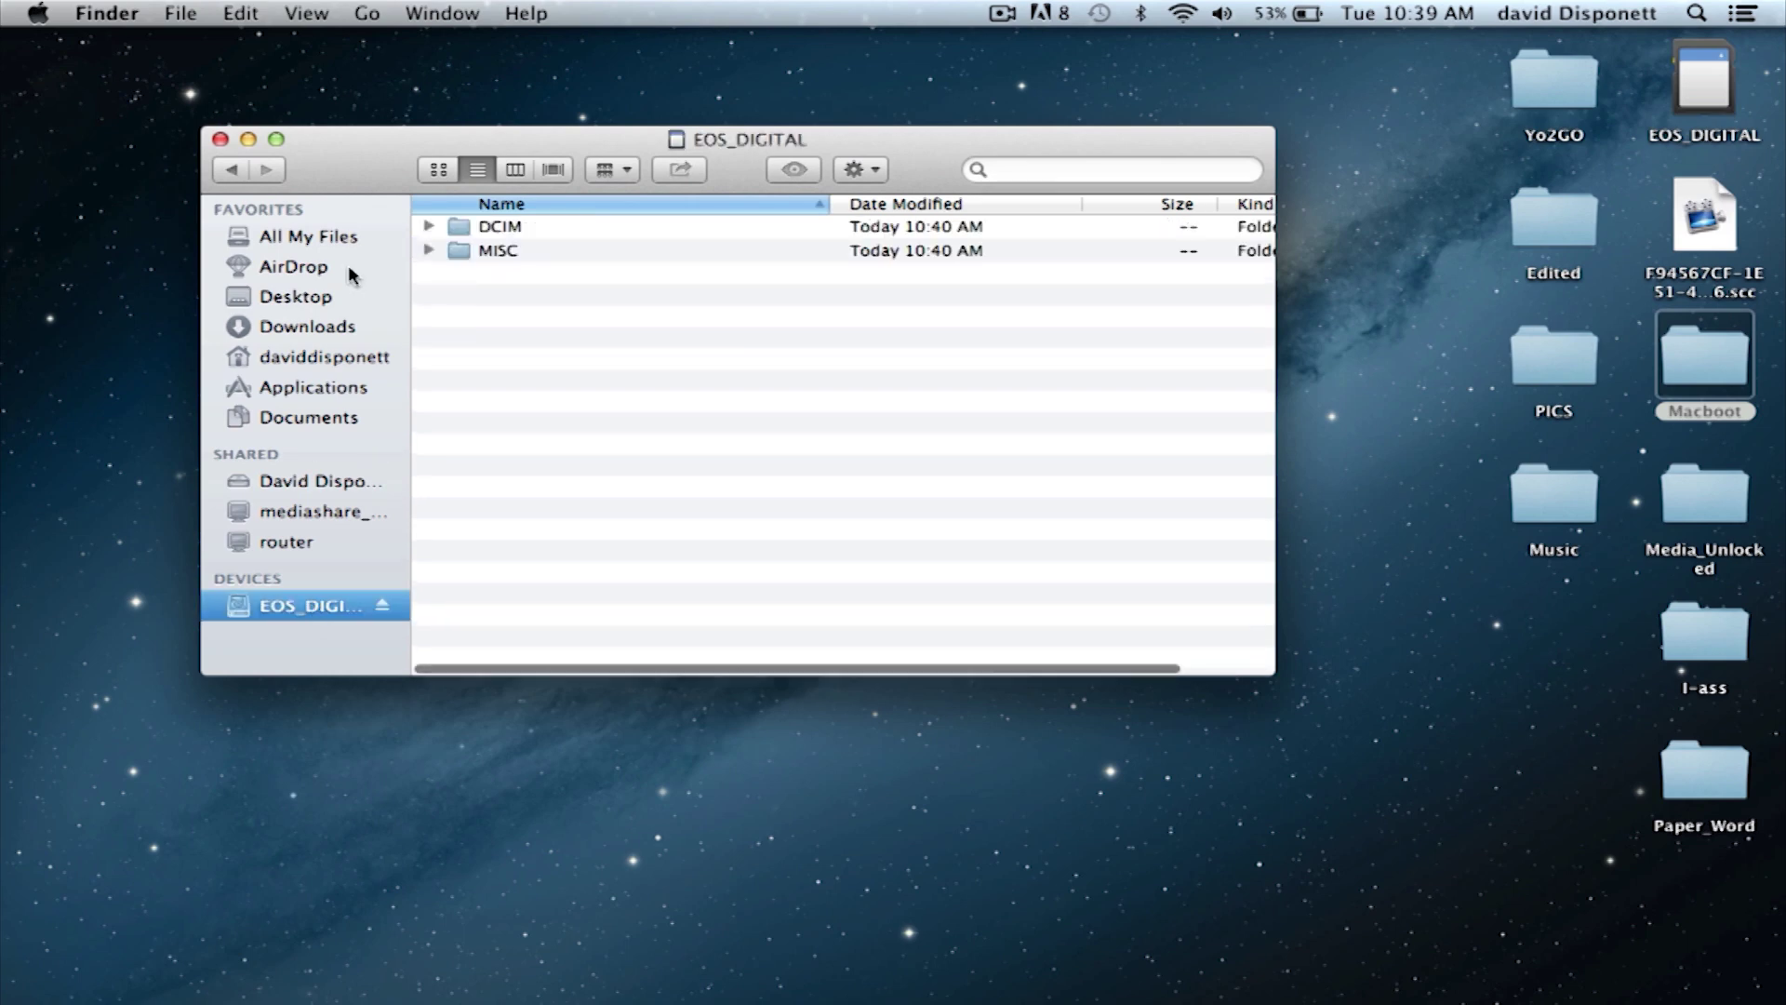
left_click_drag(340, 146, 145, 46)
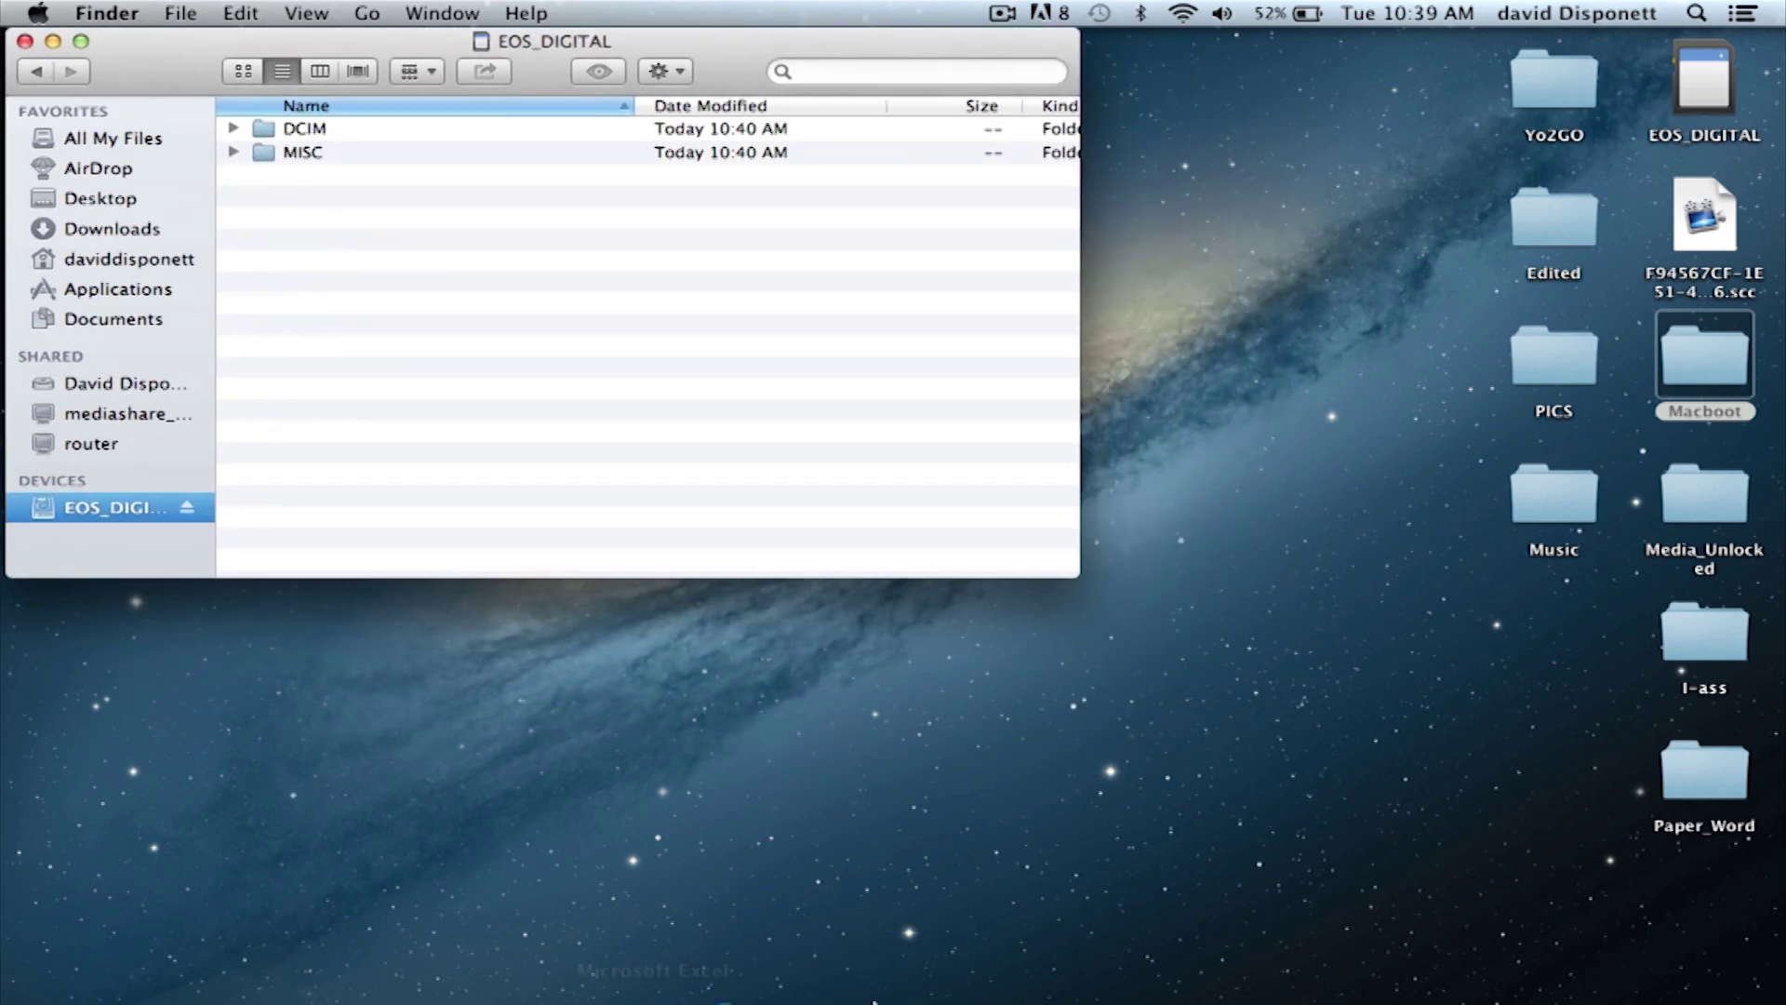
left_click(1353, 967)
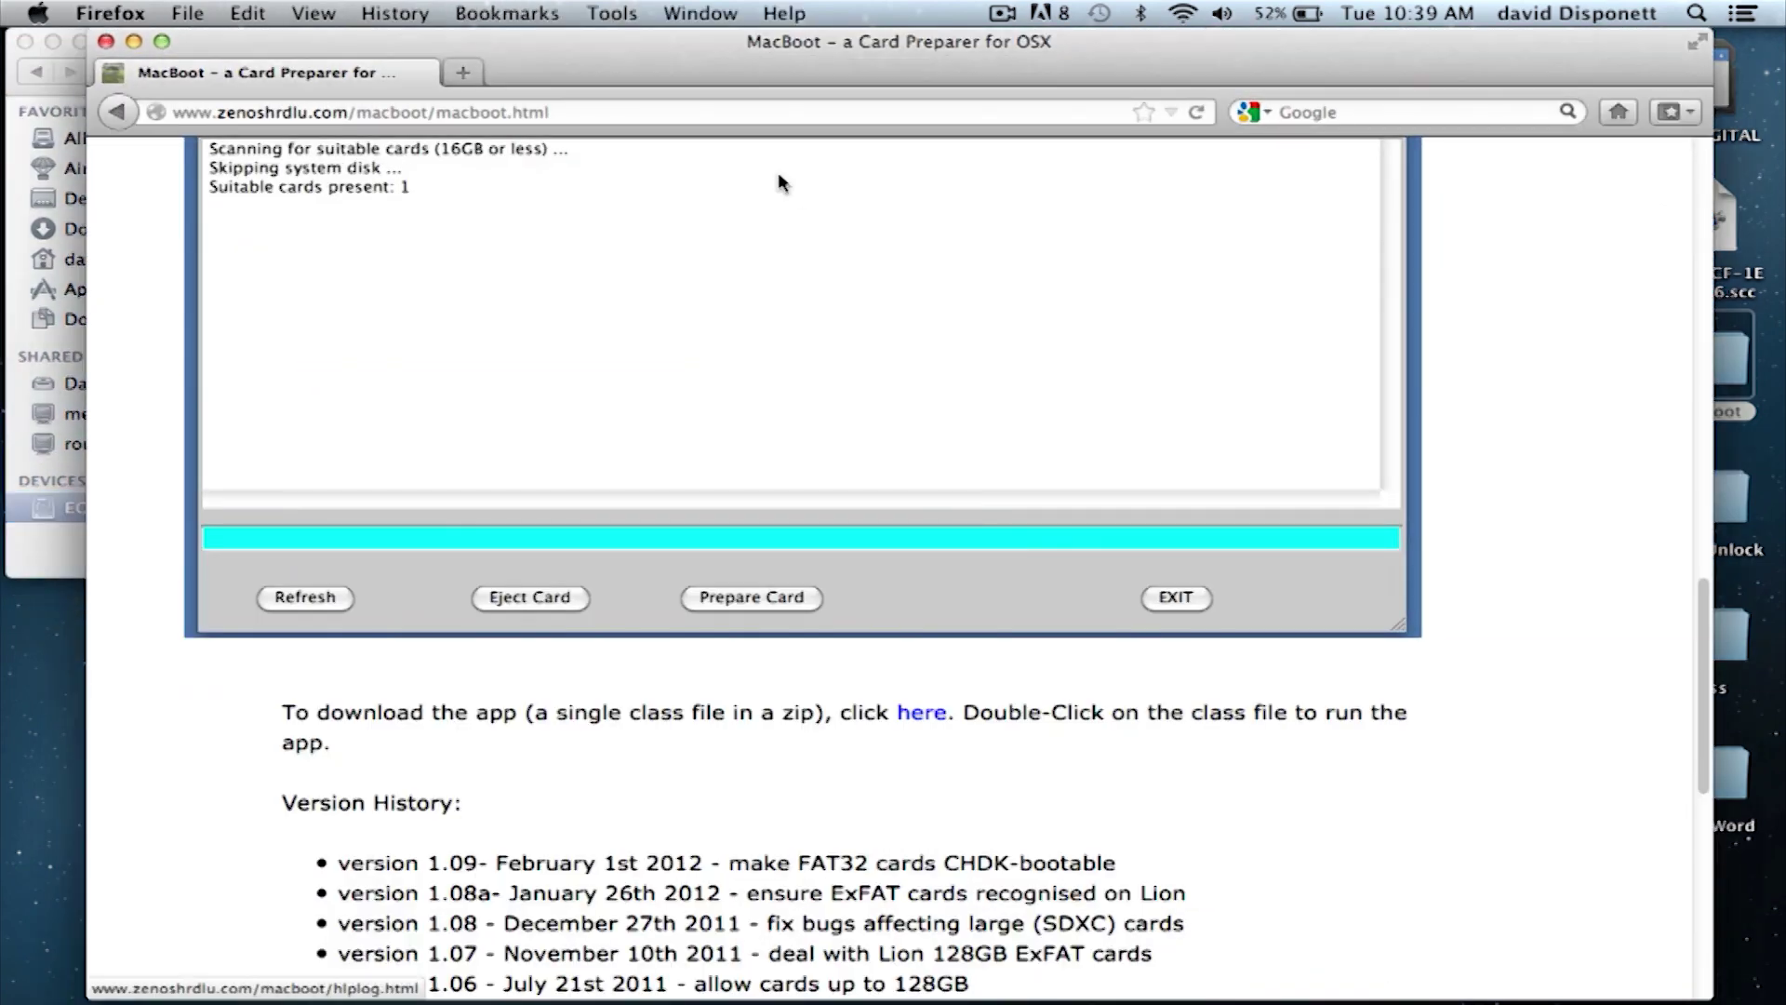
Step: Go back to the search page and search Google for 'magic lantern'
left_click(123, 112)
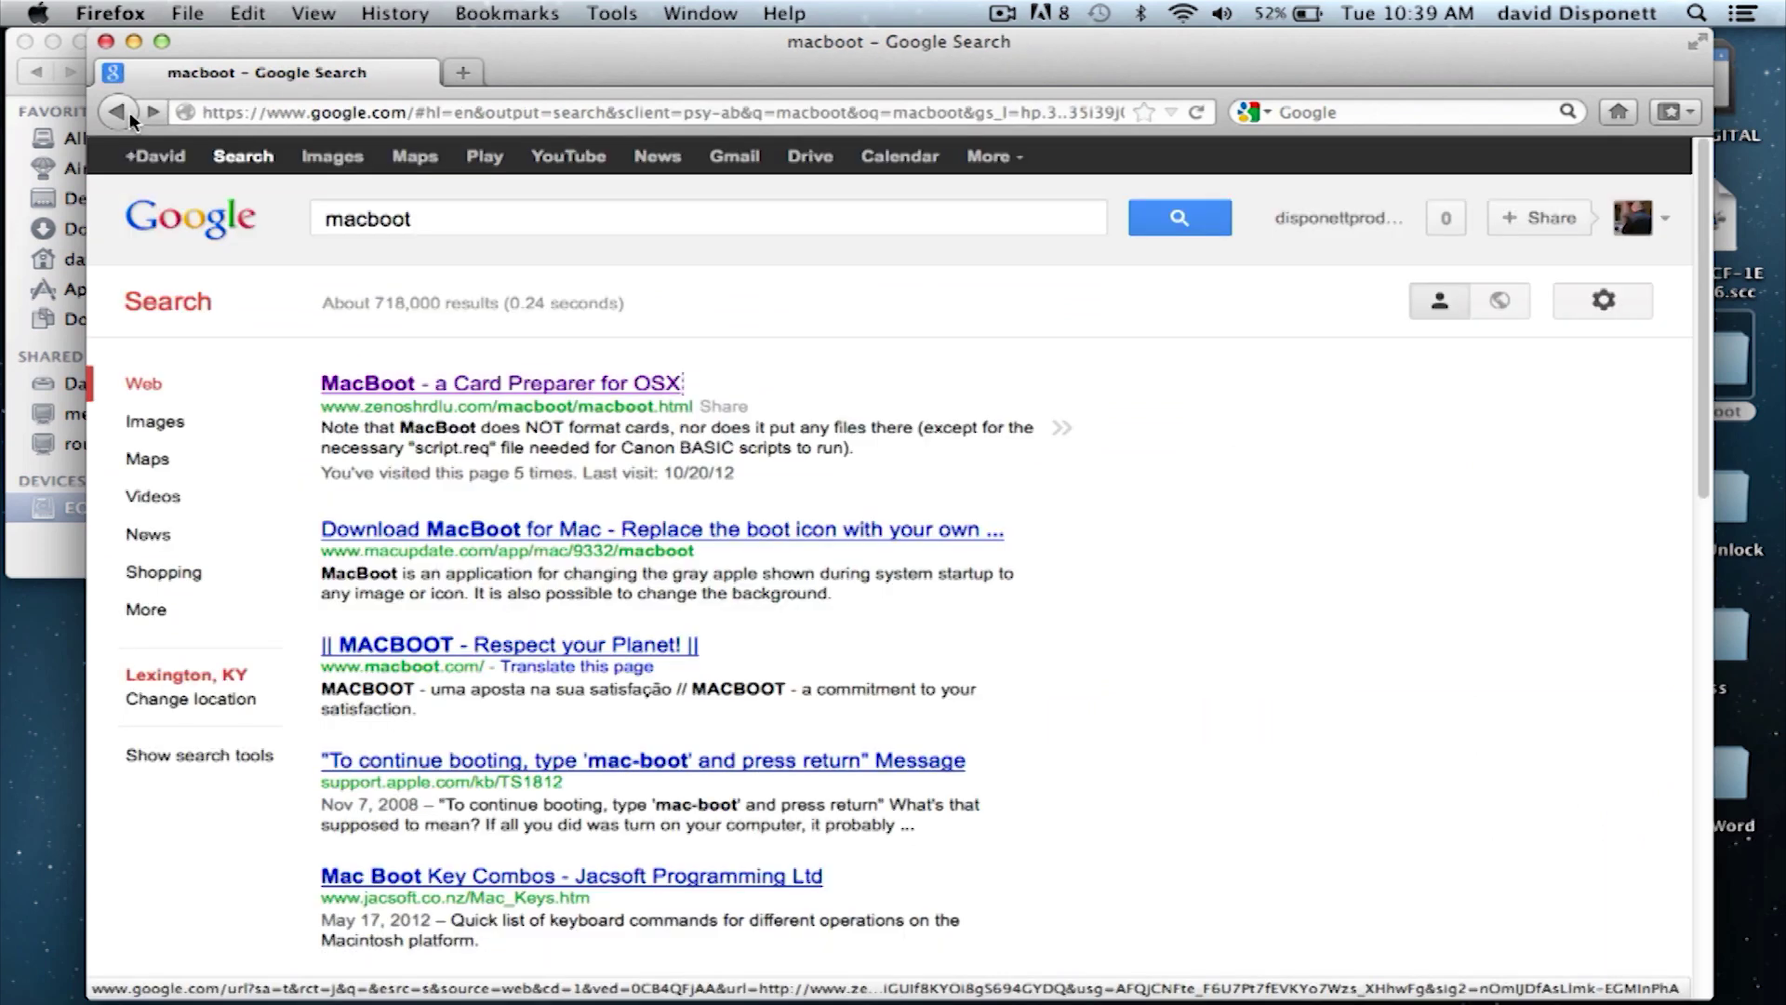
double_click(445, 217)
type("mag")
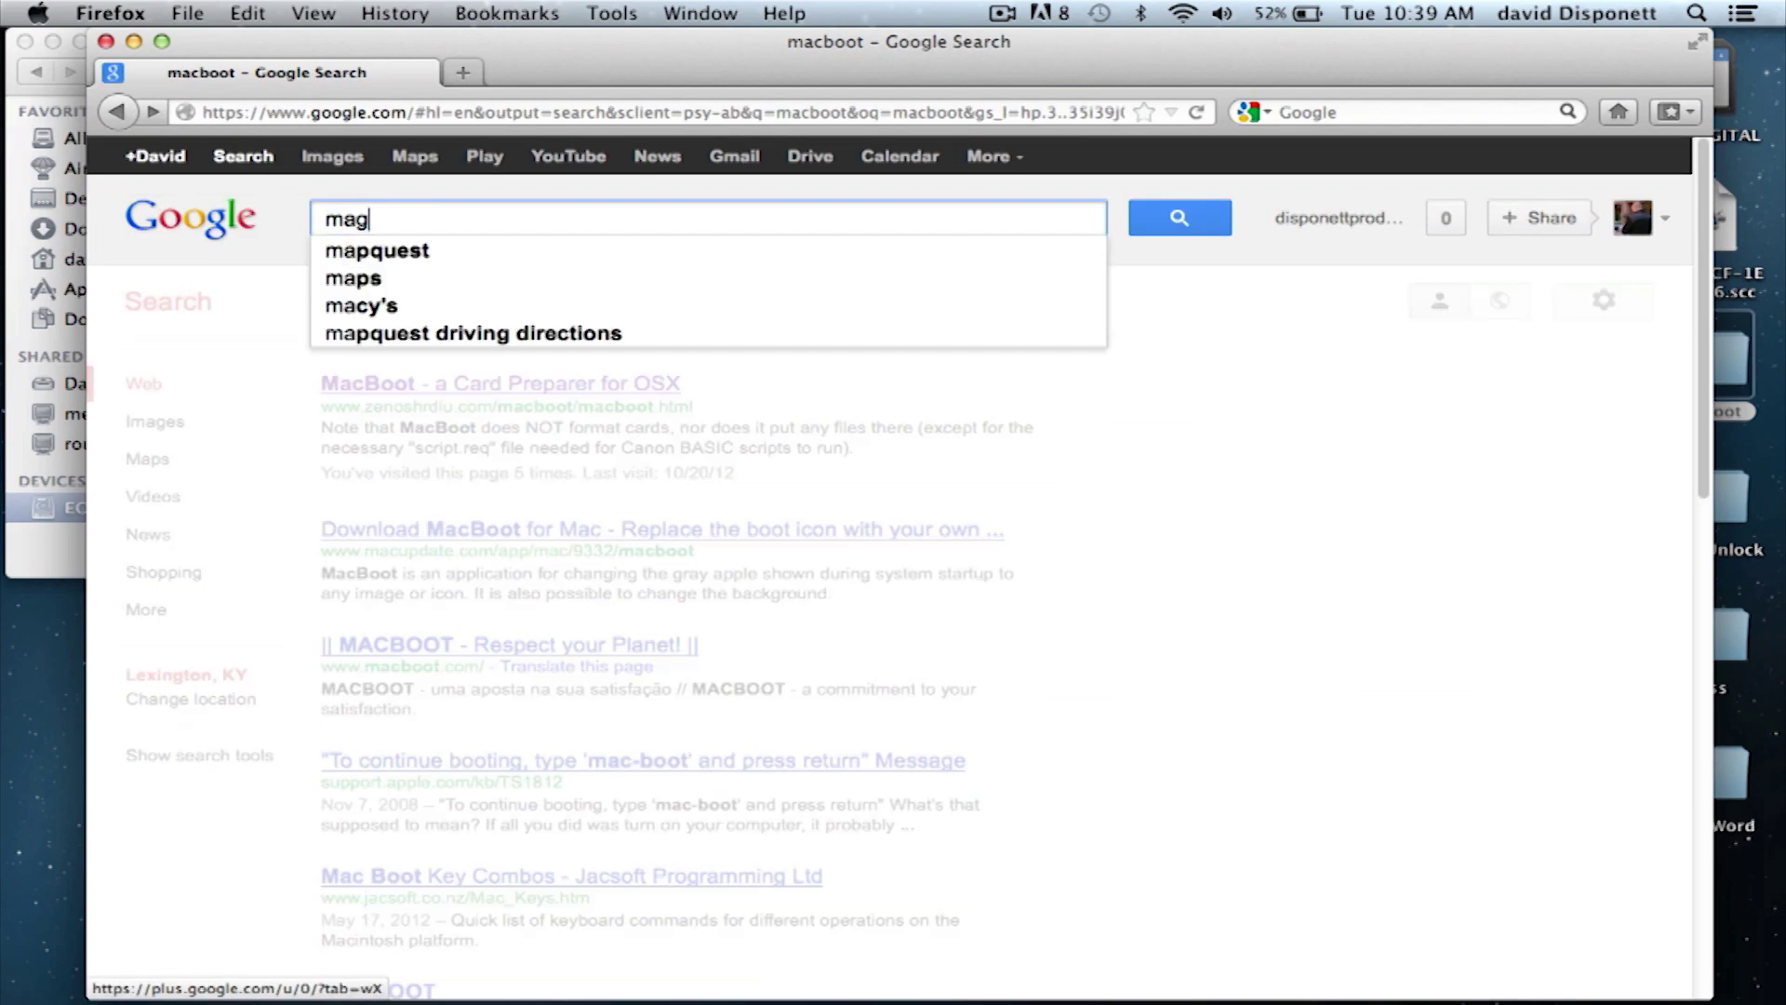
type("ic")
key("Down")
key("Return")
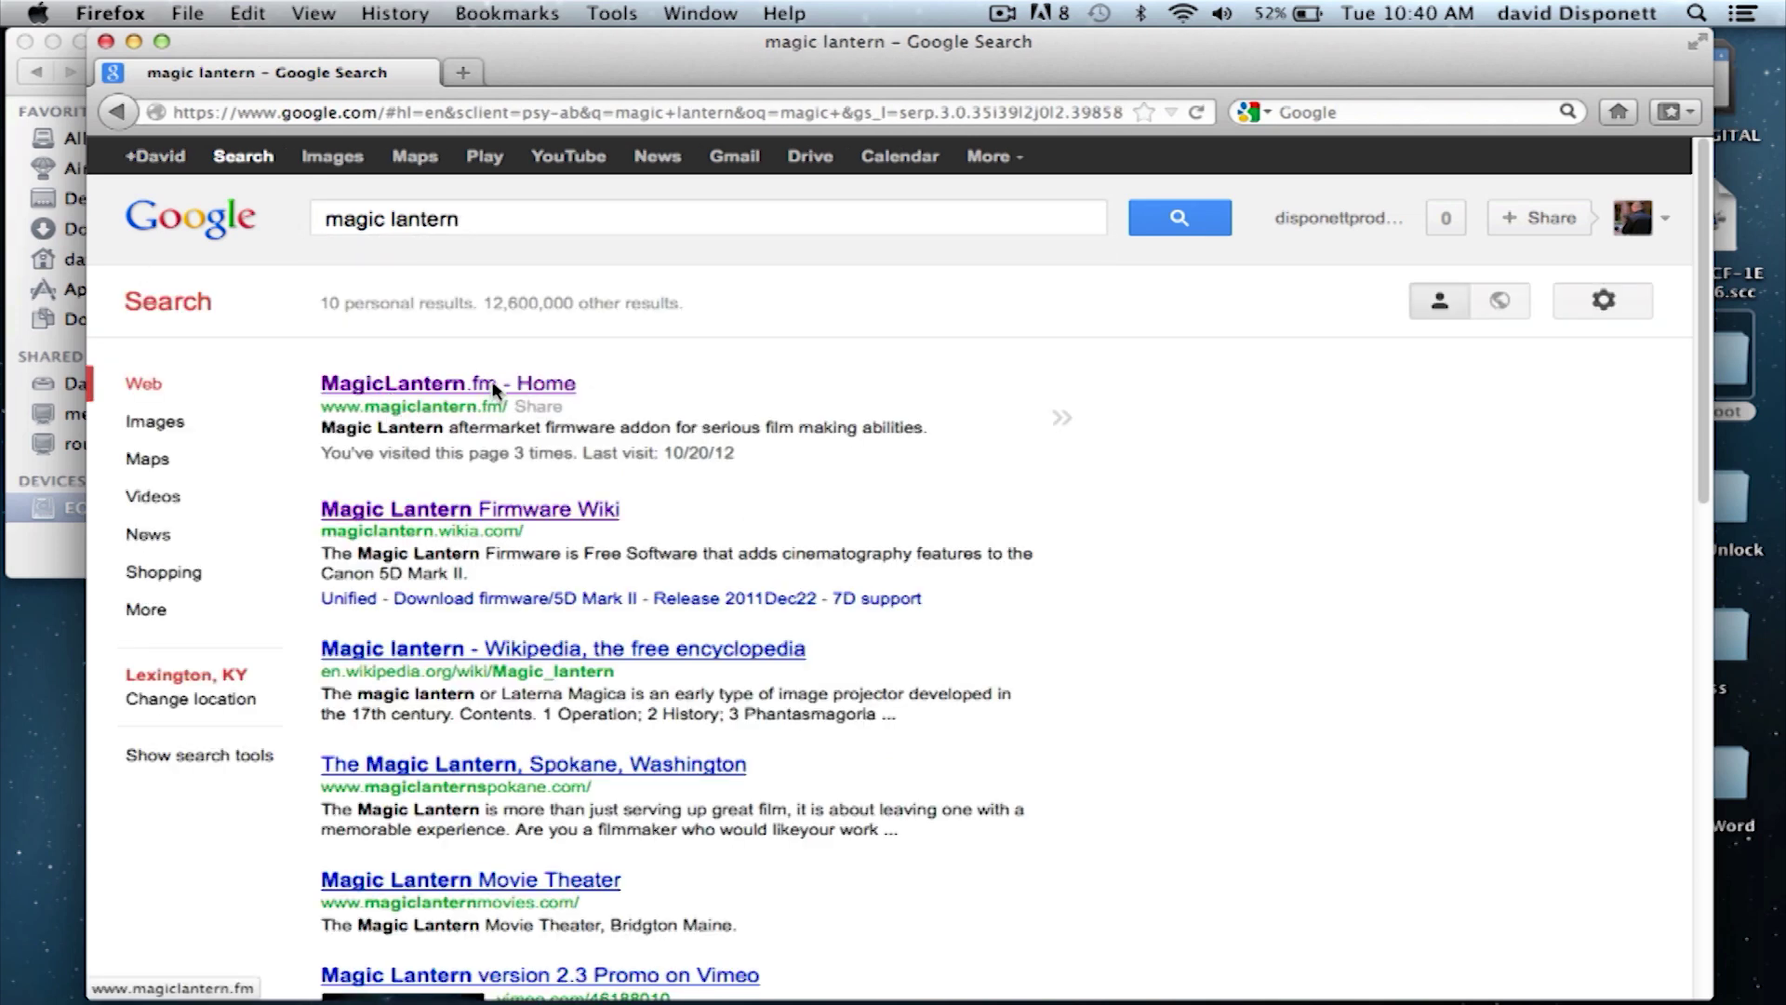
Step: Open MagicLantern.fm's download page and save the stable v2.3 release zip
left_click(491, 386)
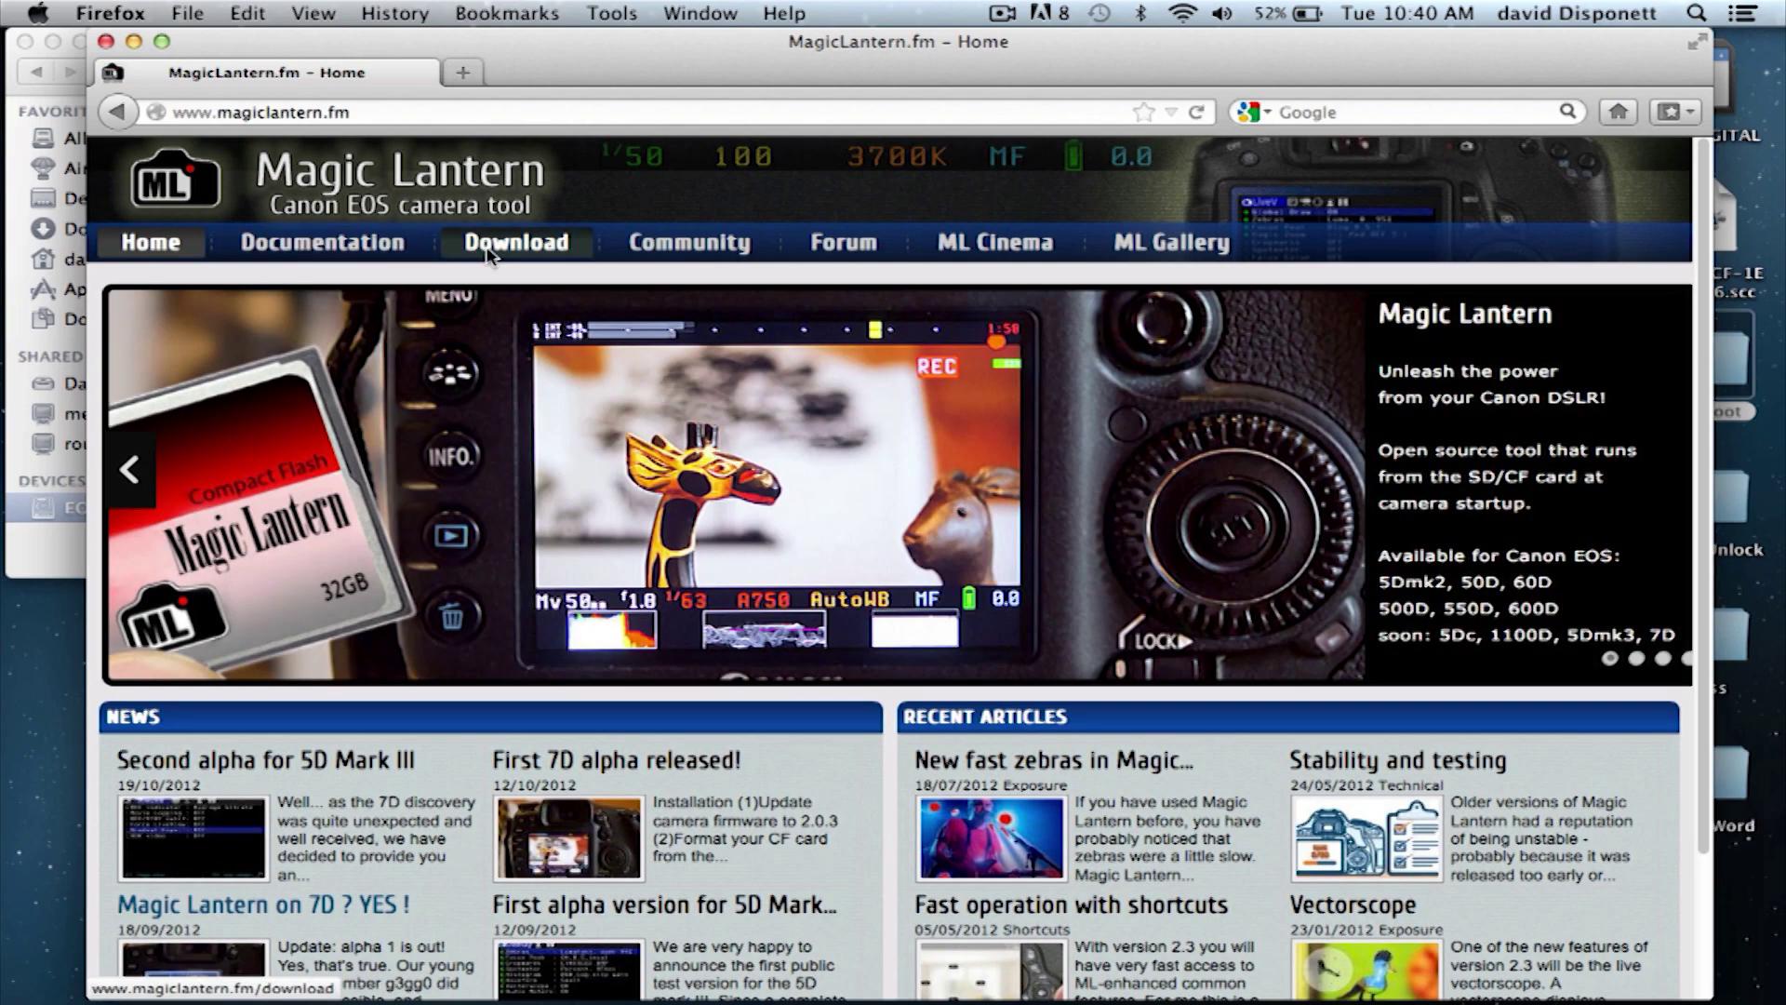
left_click(490, 251)
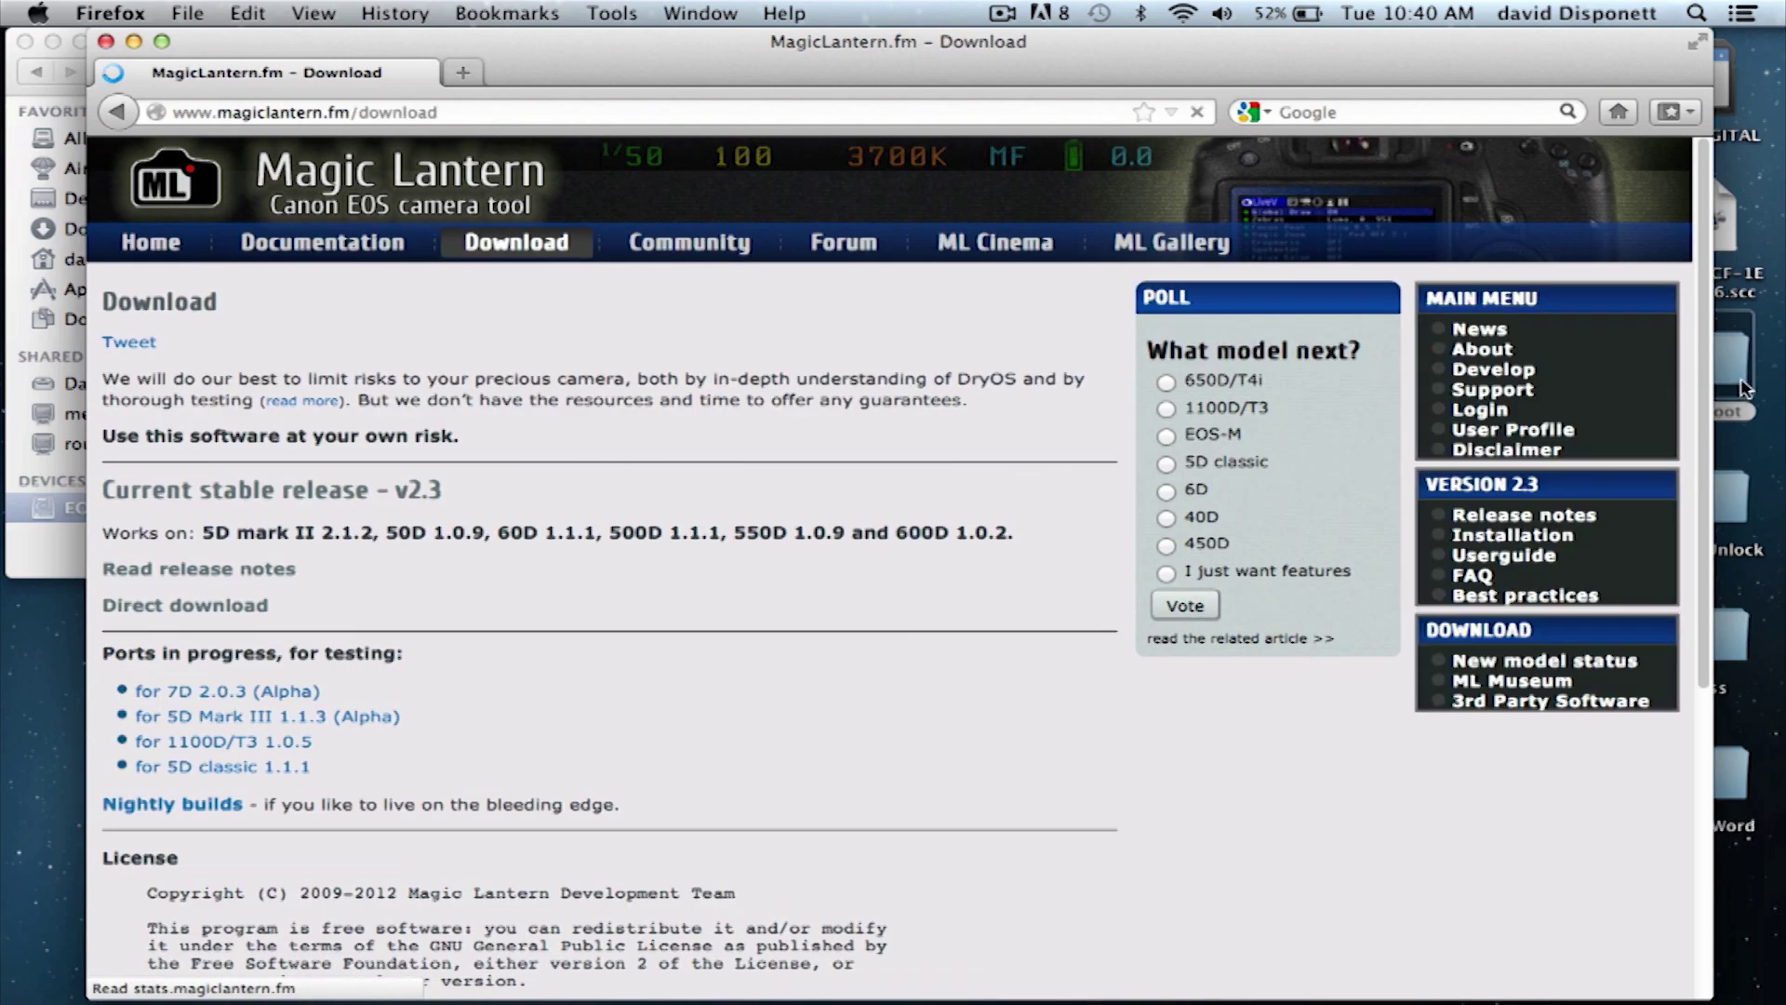
left_click(246, 625)
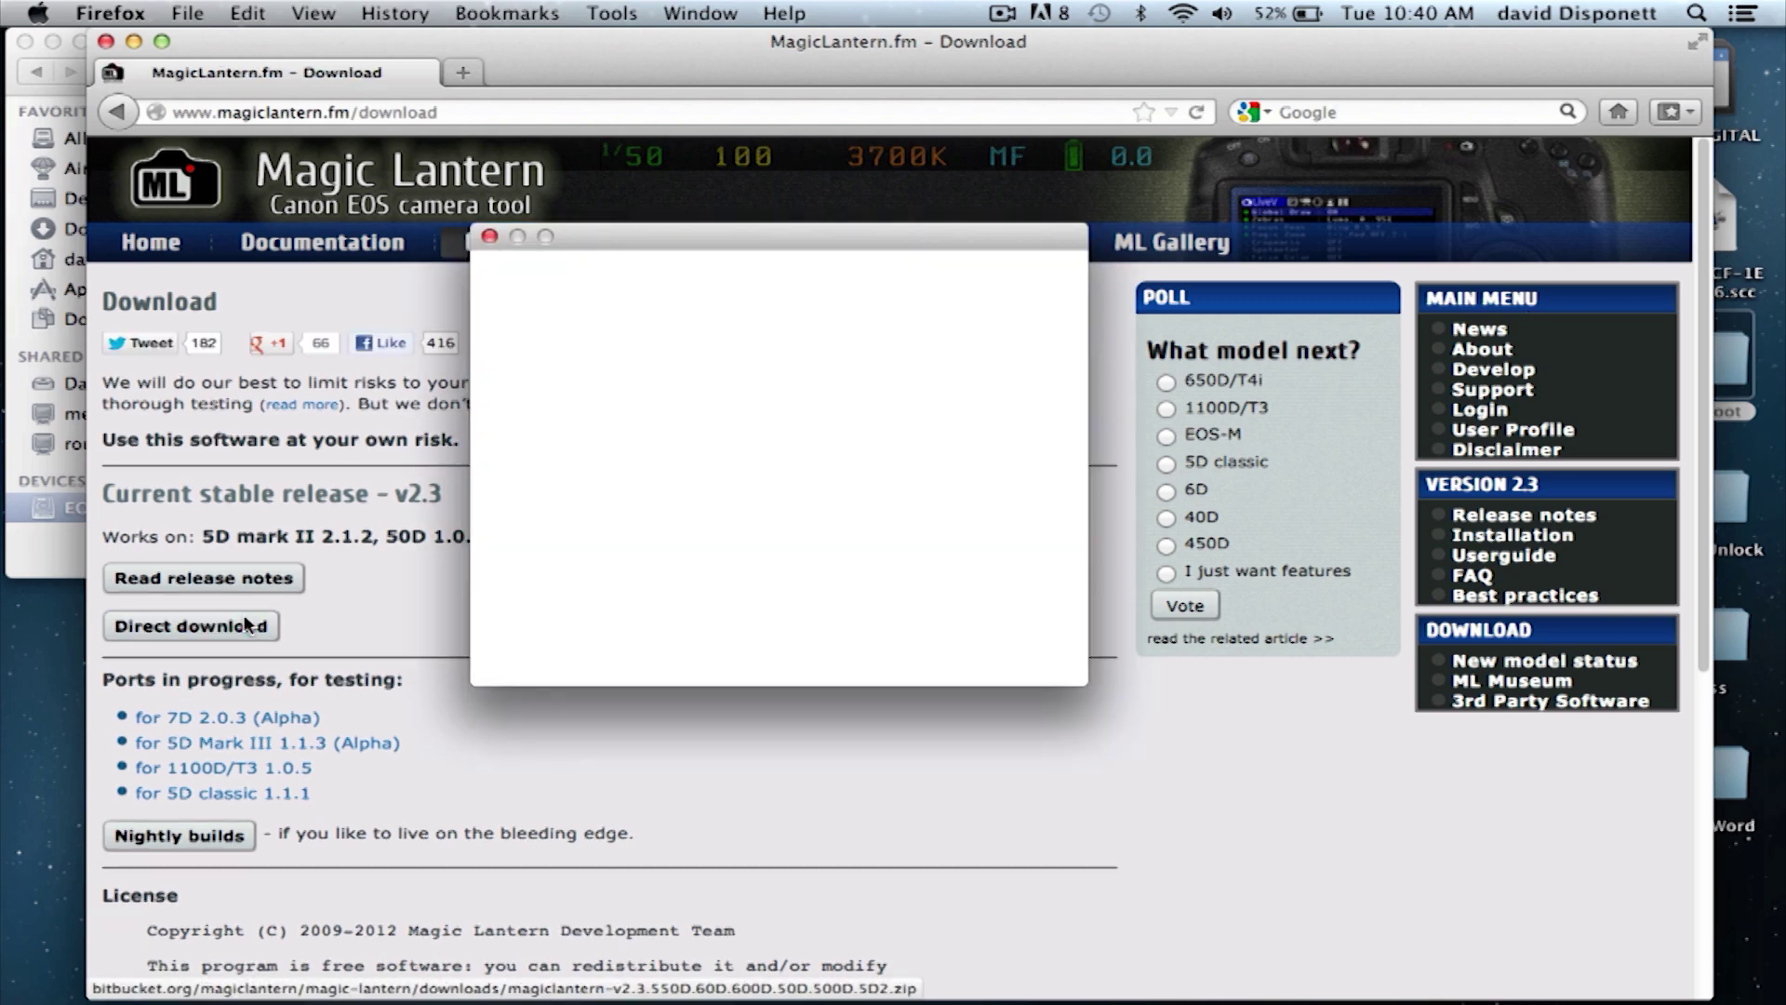
left_click(994, 613)
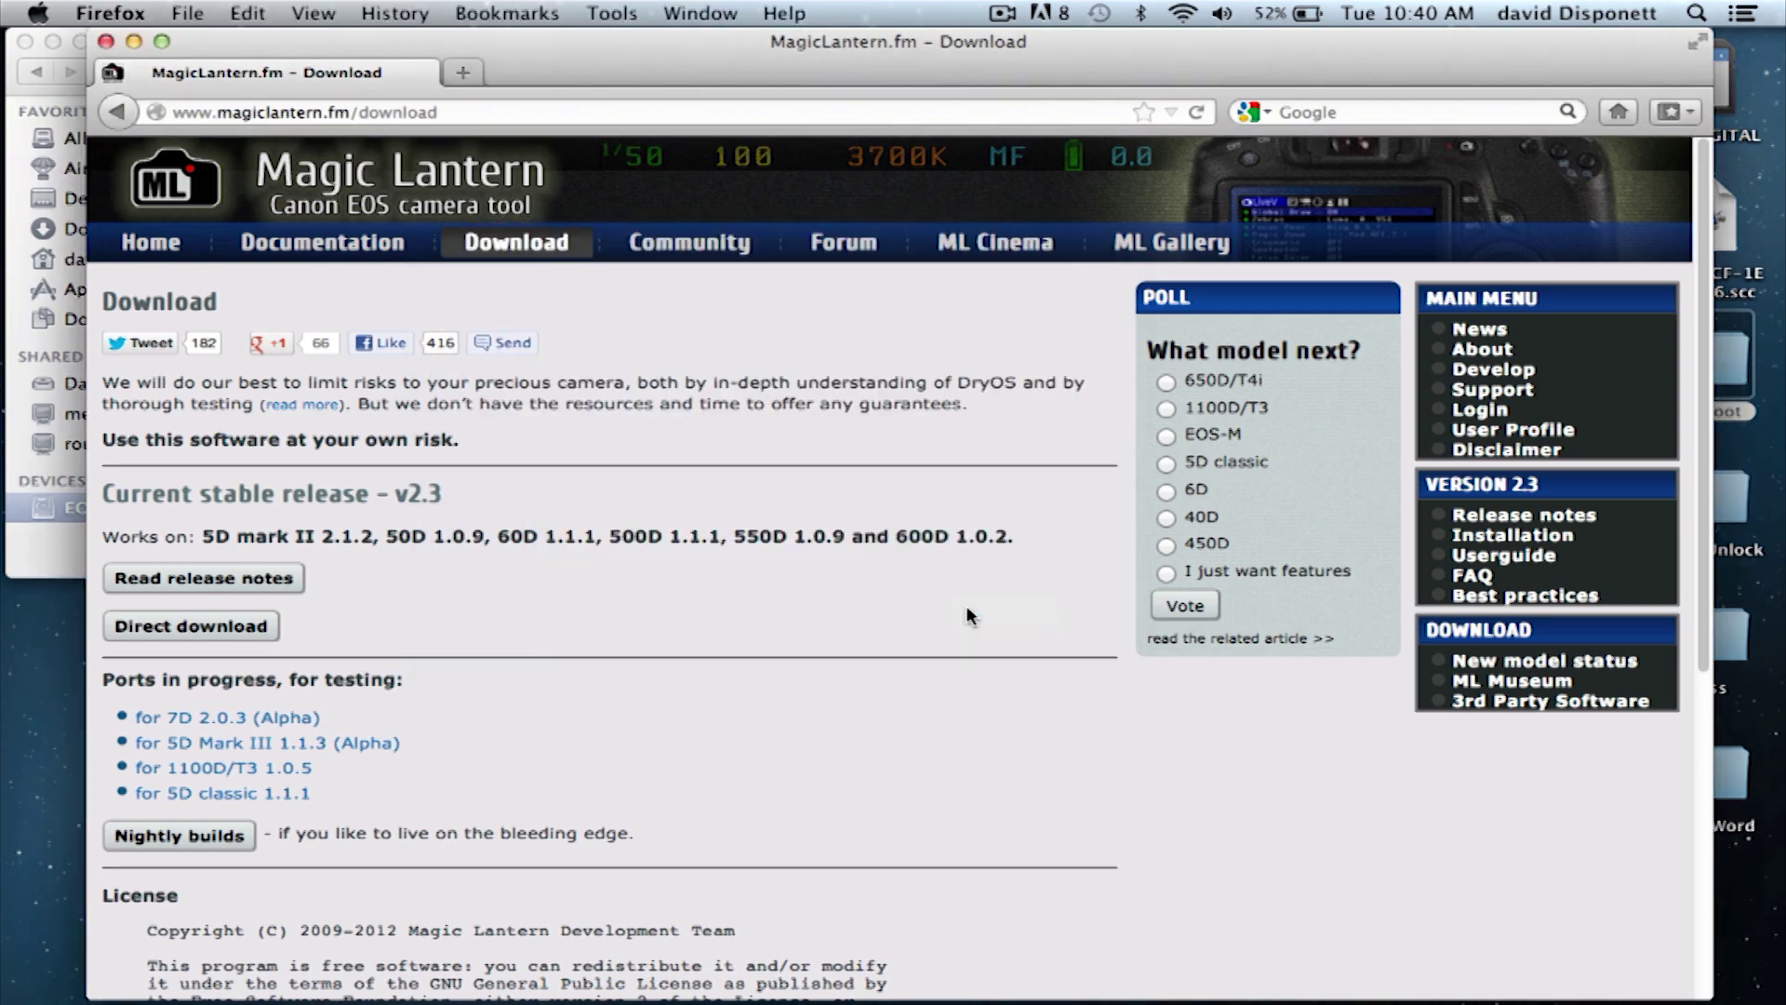
left_click_drag(818, 65, 1181, 274)
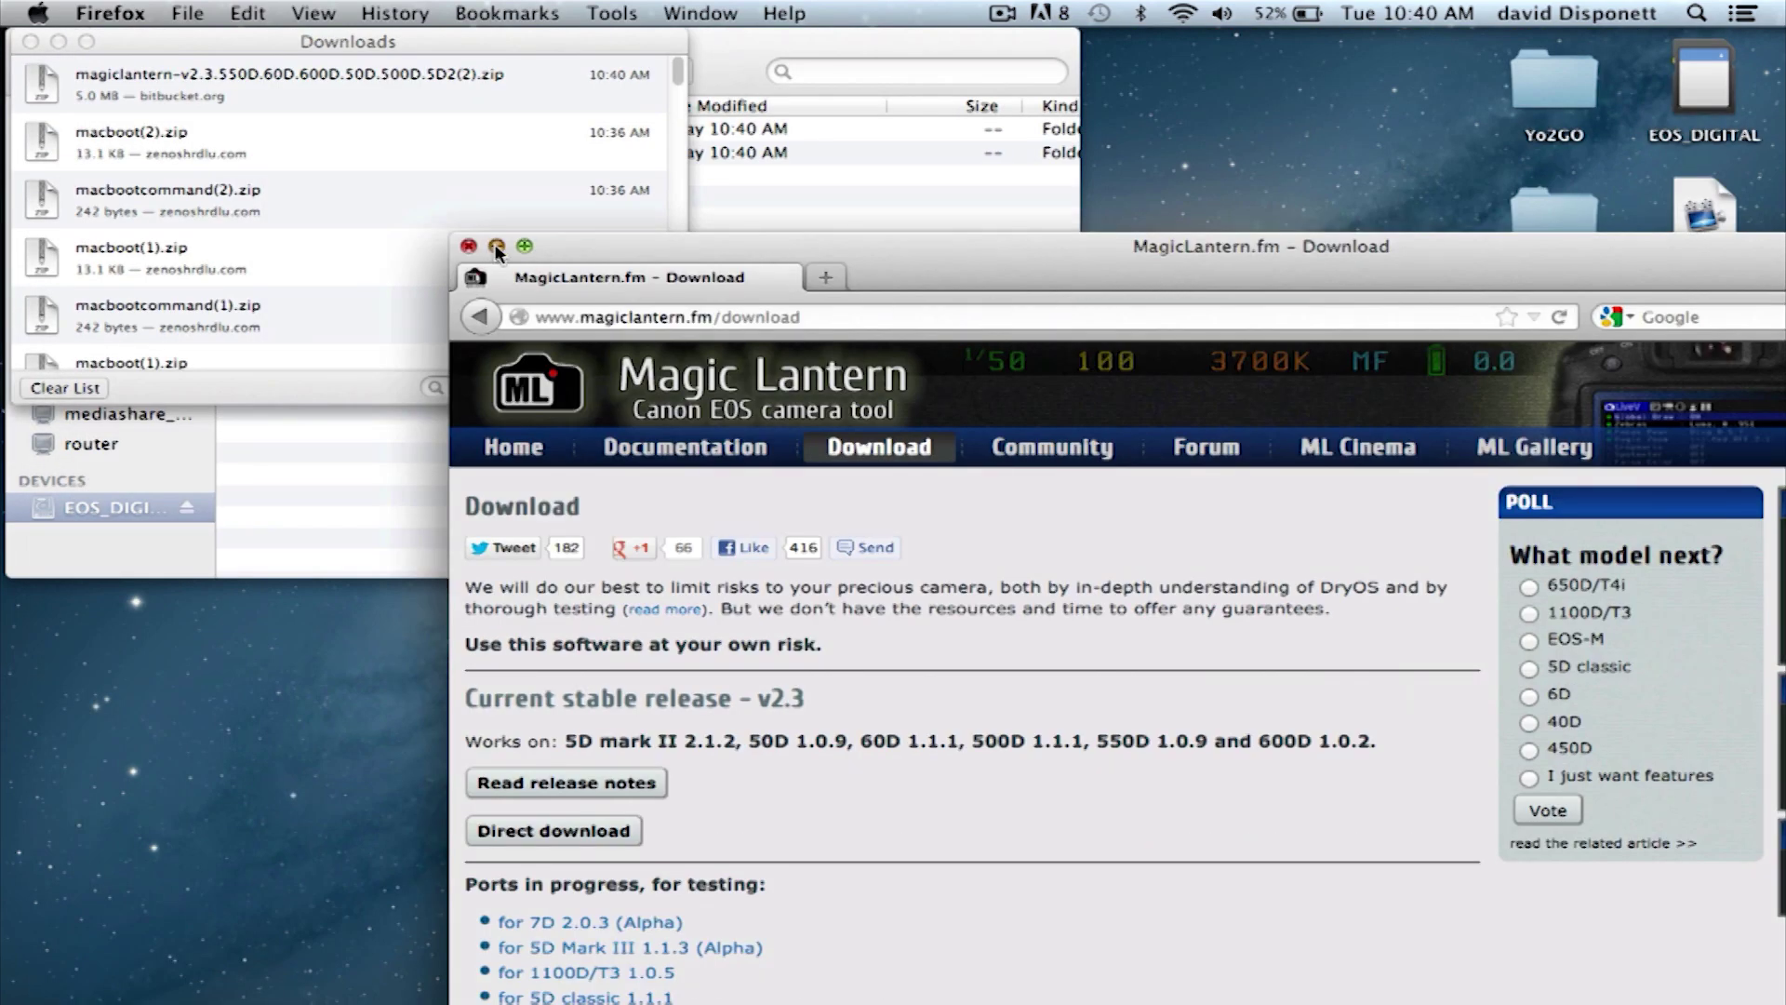
left_click(495, 246)
Step: Reveal the downloaded magiclantern zip in the Downloads folder in Finder
left_click(210, 94)
right_click(212, 96)
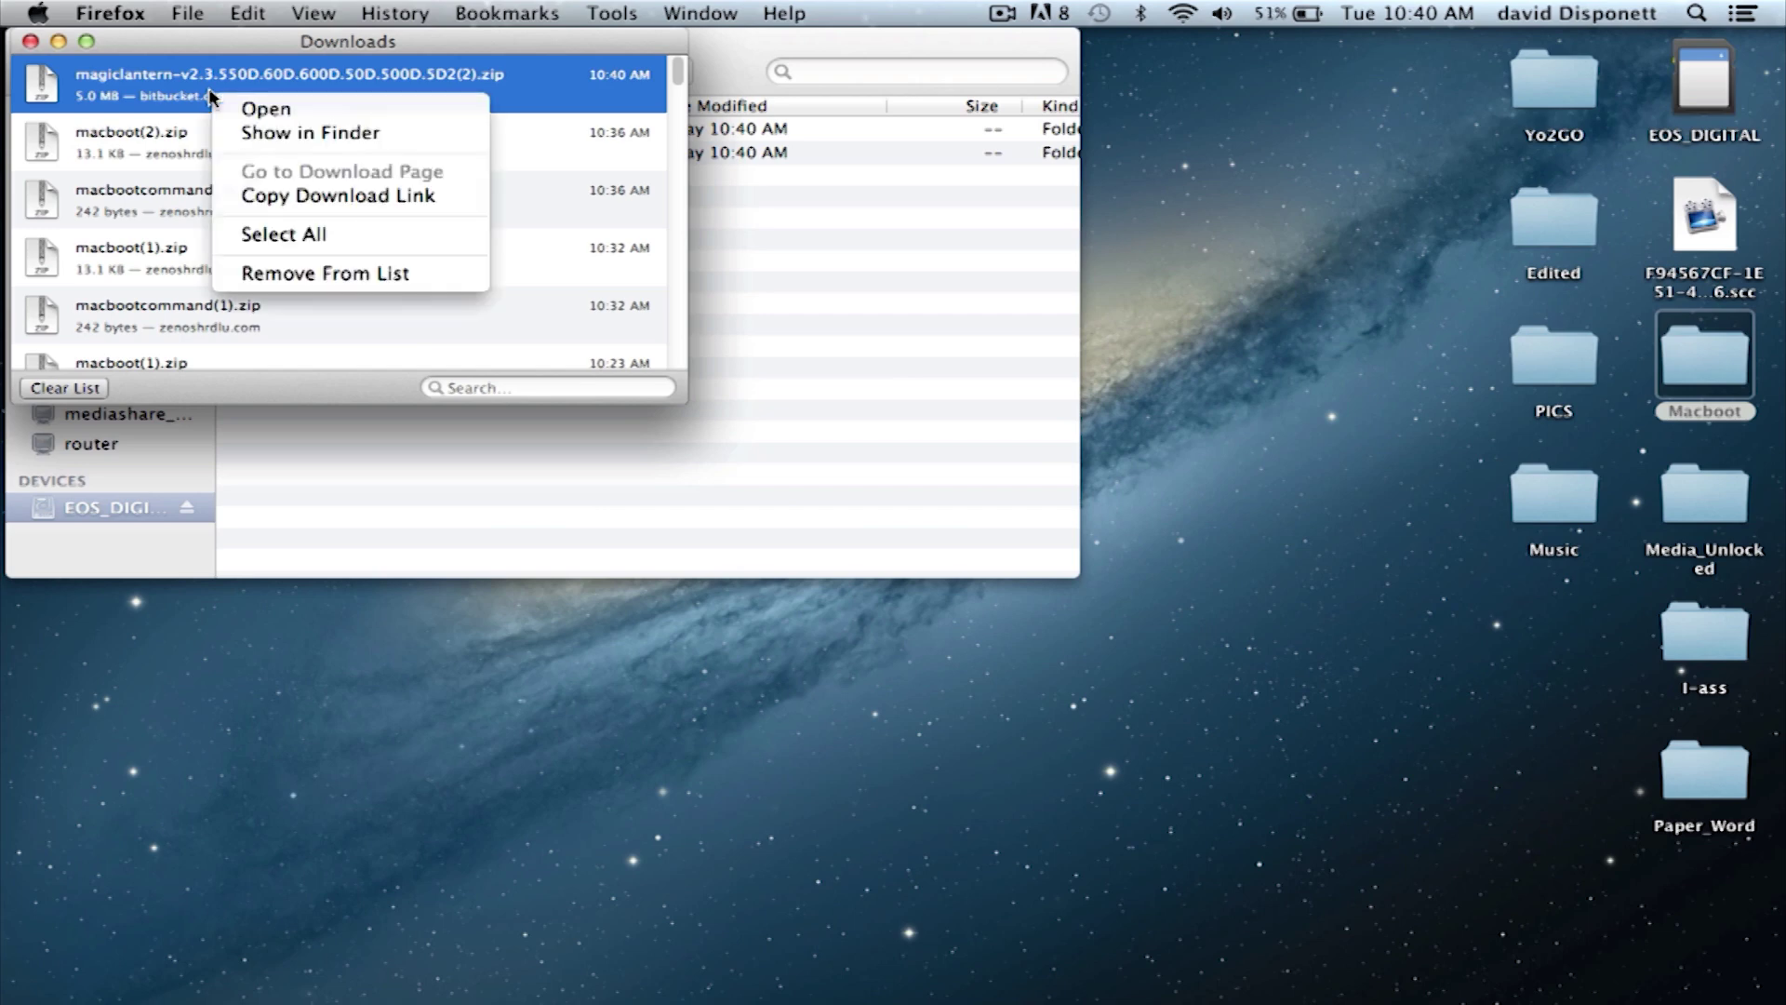
left_click(270, 148)
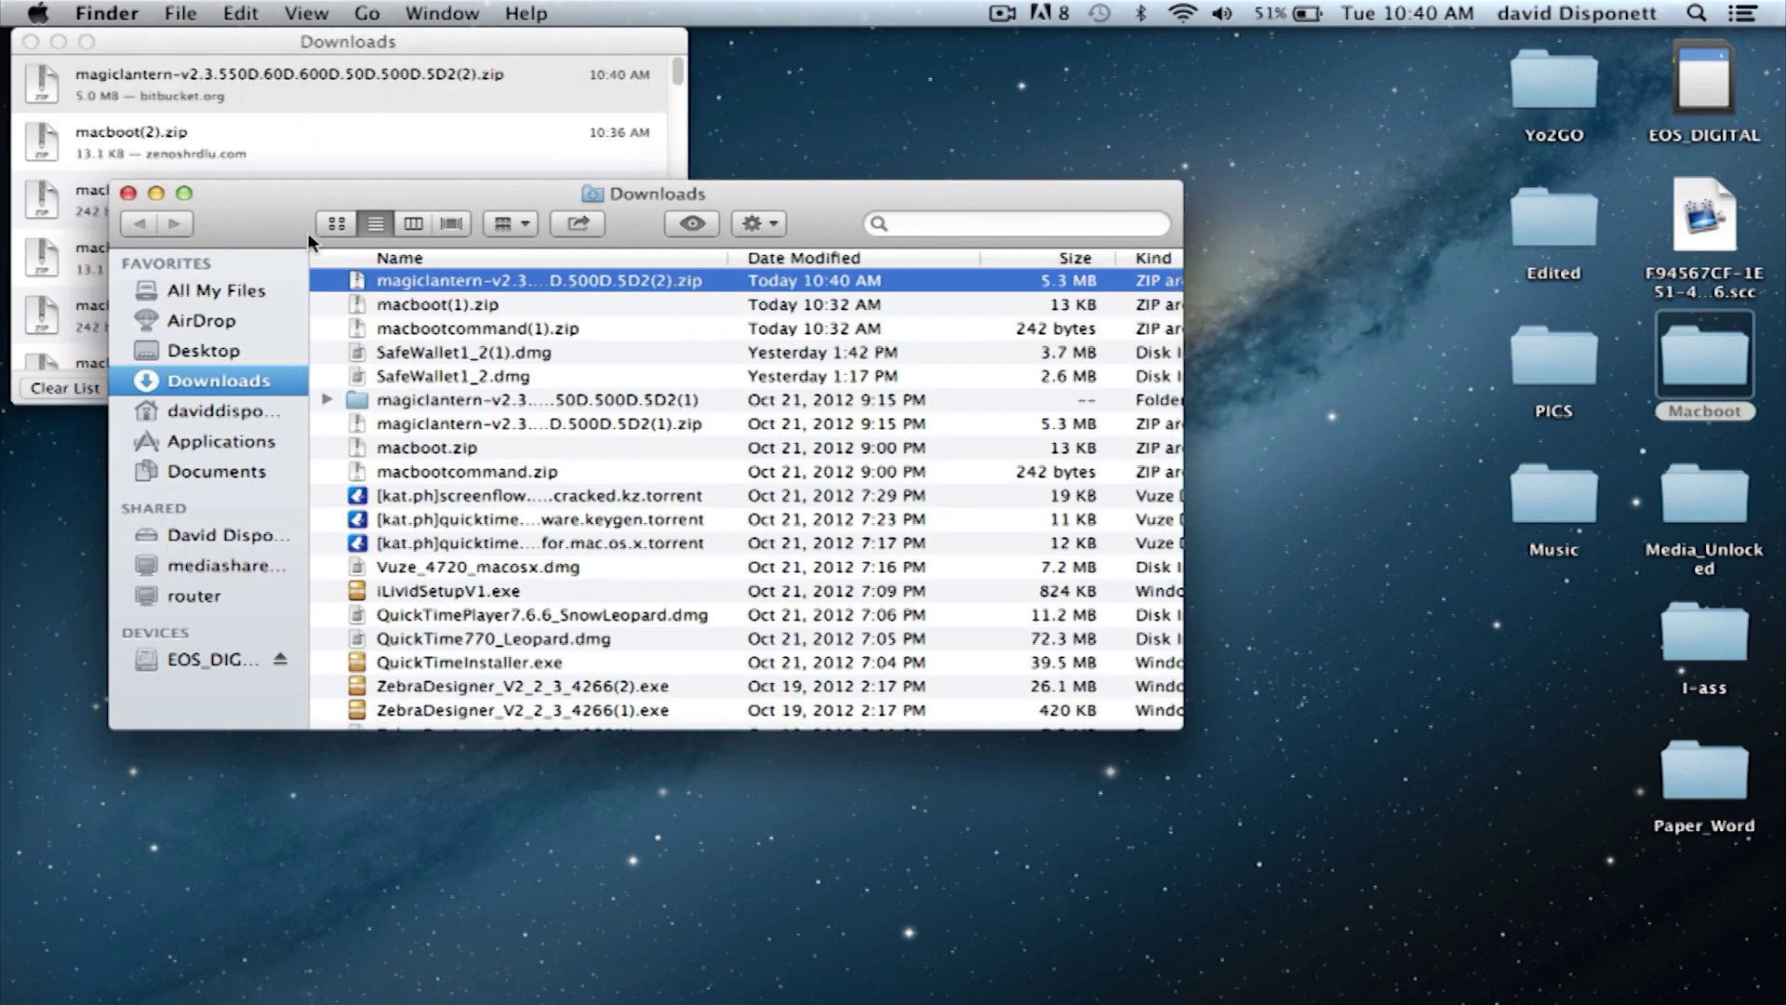
left_click(30, 42)
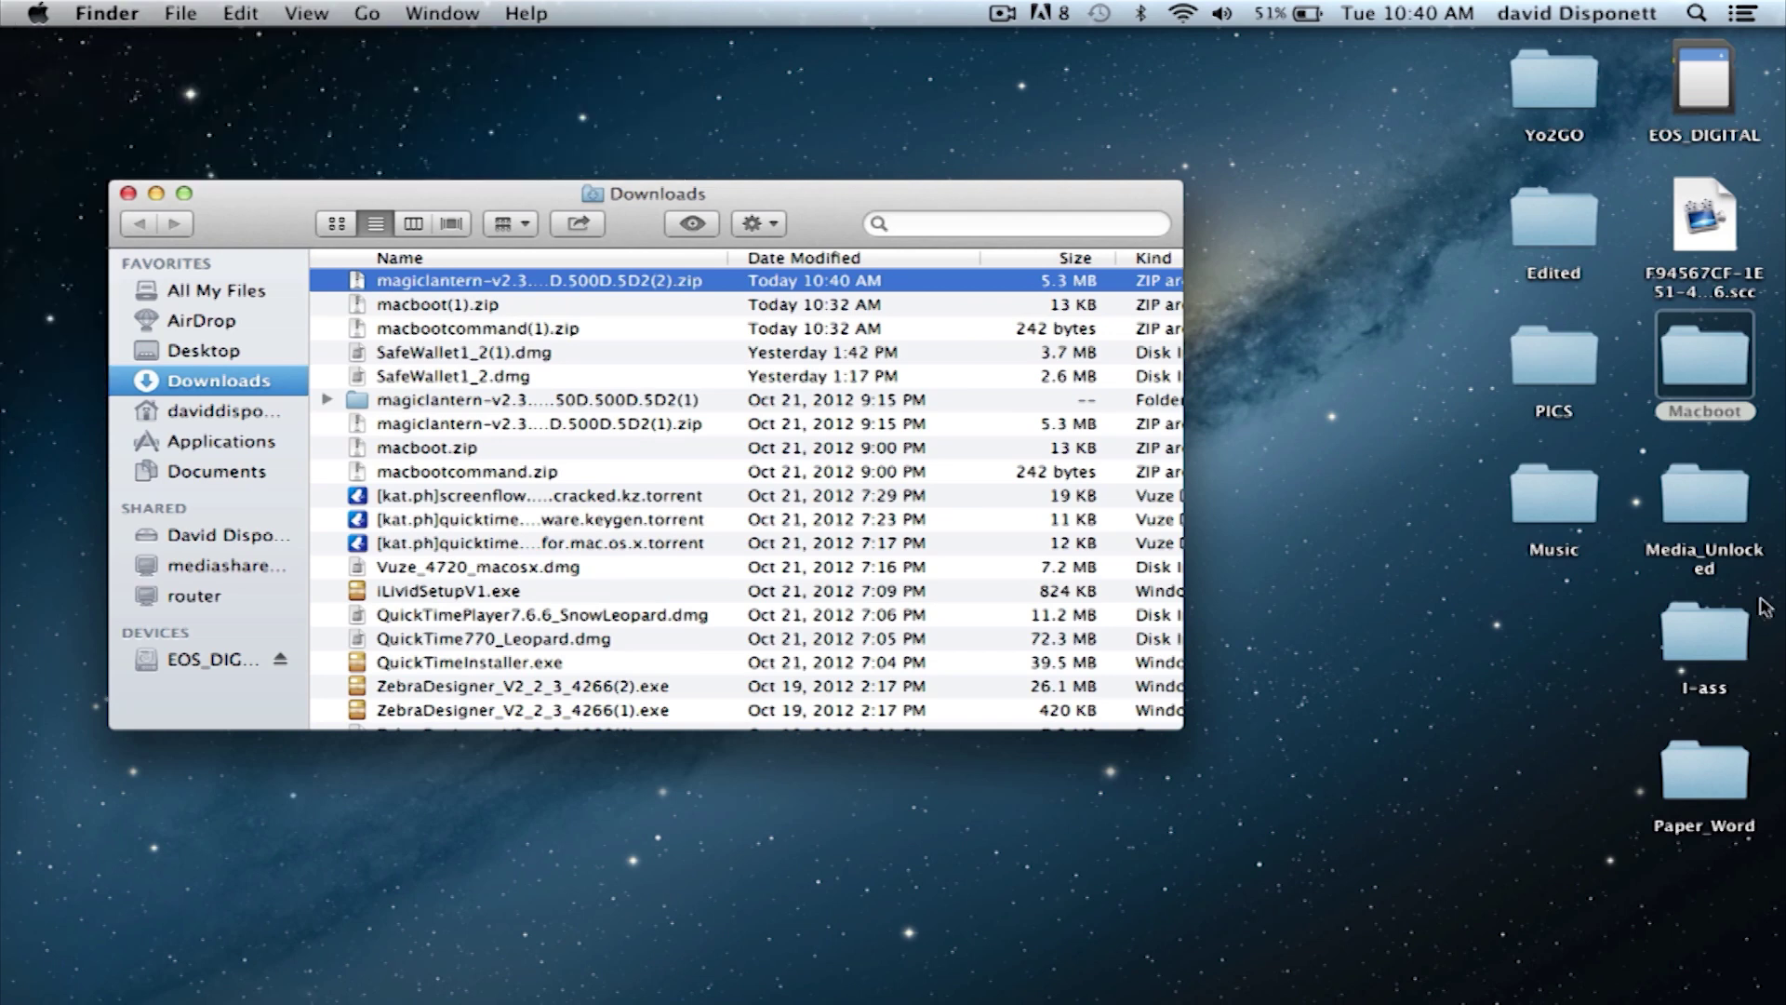
Step: Unzip the Magic Lantern v2.3 archive into its magiclantern folder
left_click_drag(282, 194, 548, 40)
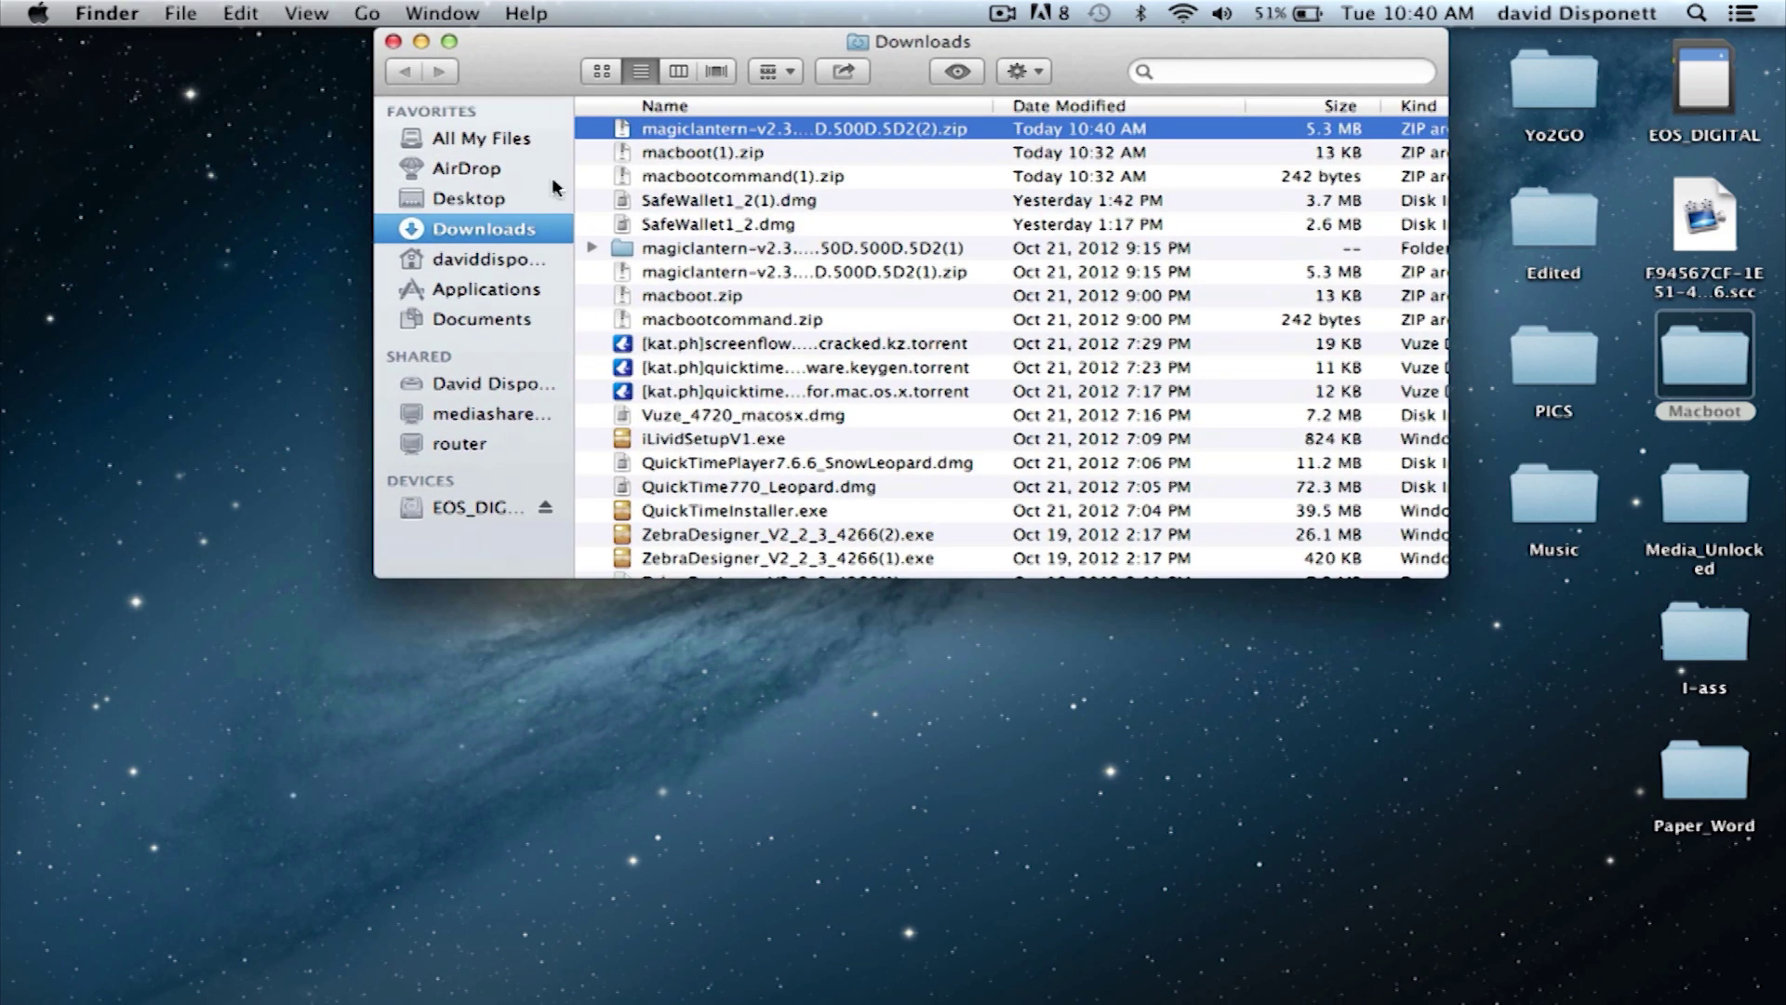
double_click(736, 135)
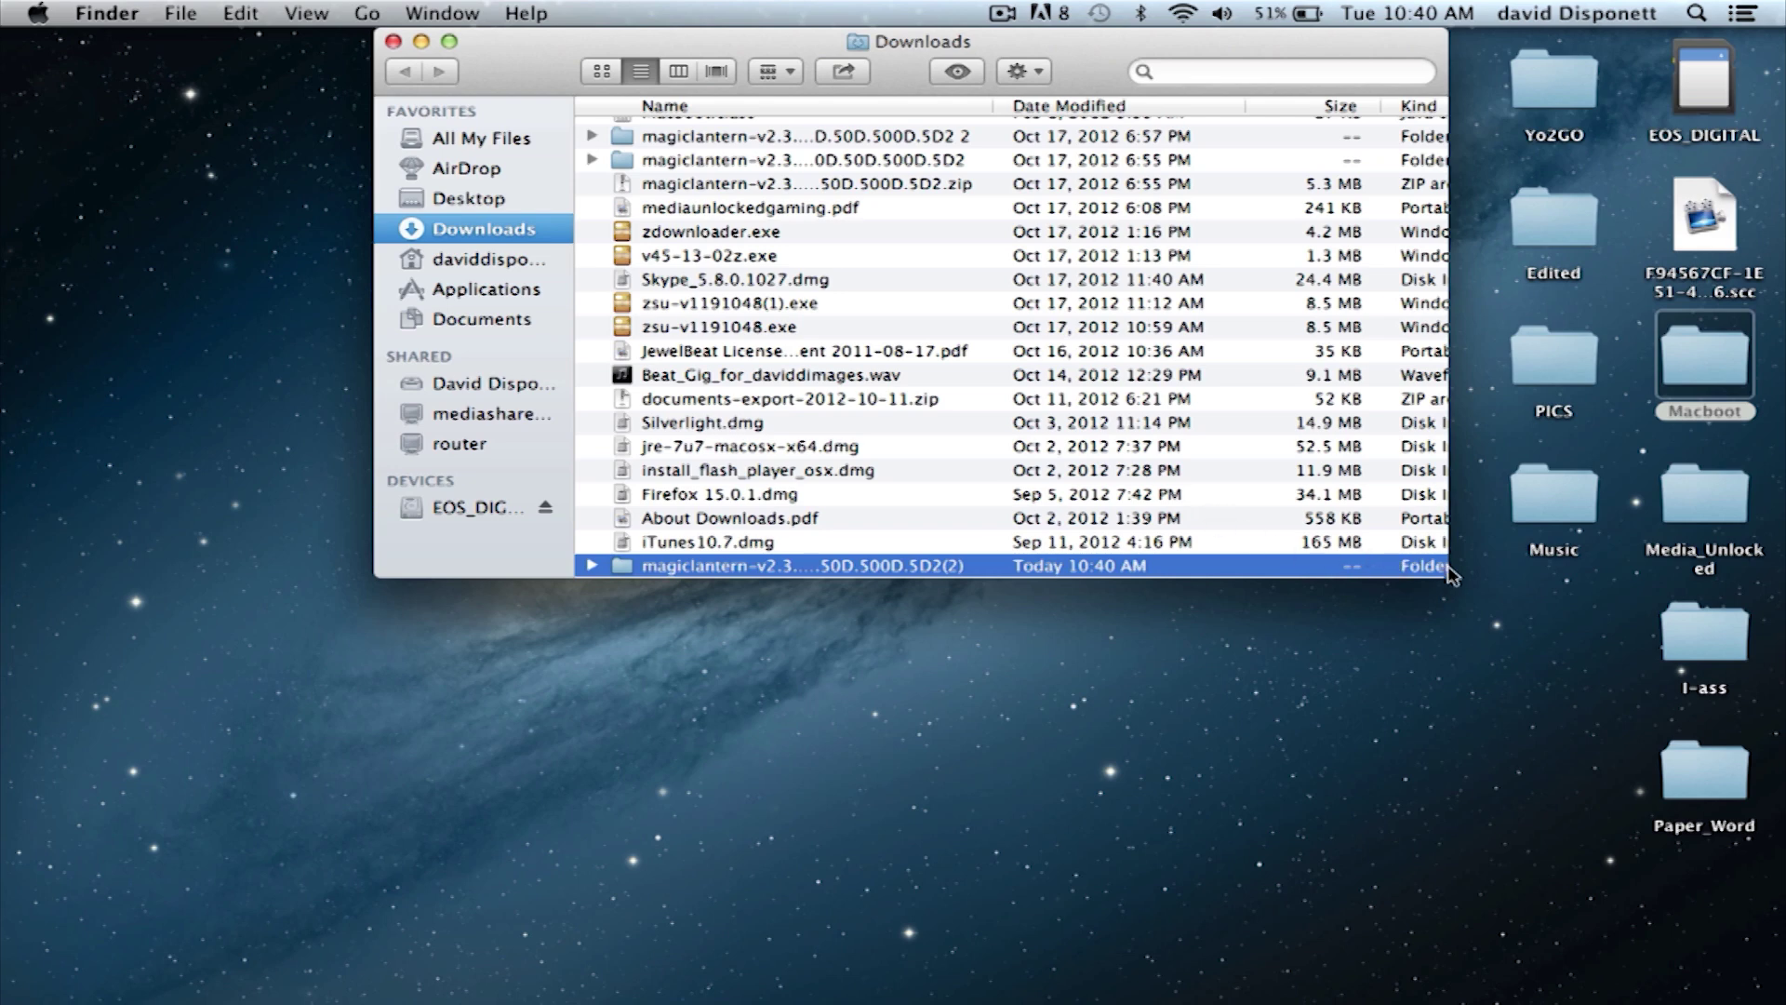
left_click_drag(1446, 574, 1565, 815)
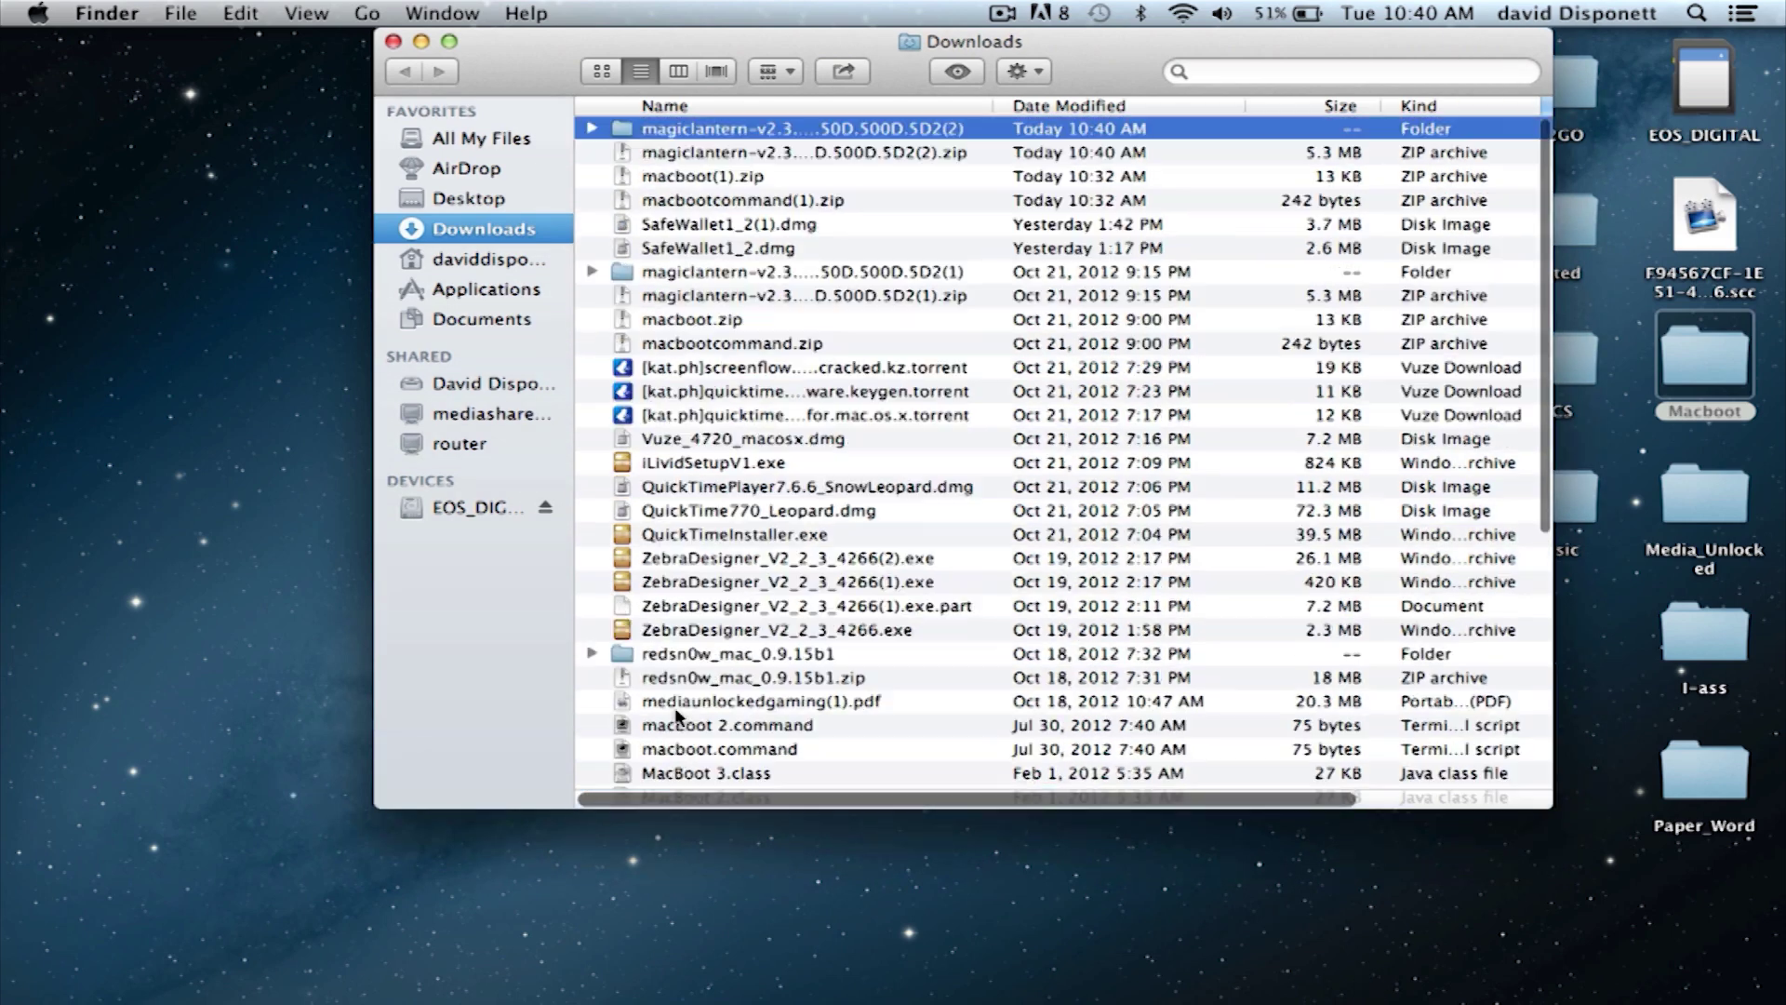
scroll(689, 656, "up", 10)
Step: Copy the ten items from 5D2-212.fir through UserGuide.pdf, including the ML folder, onto EOS_DIGITAL
double_click(718, 130)
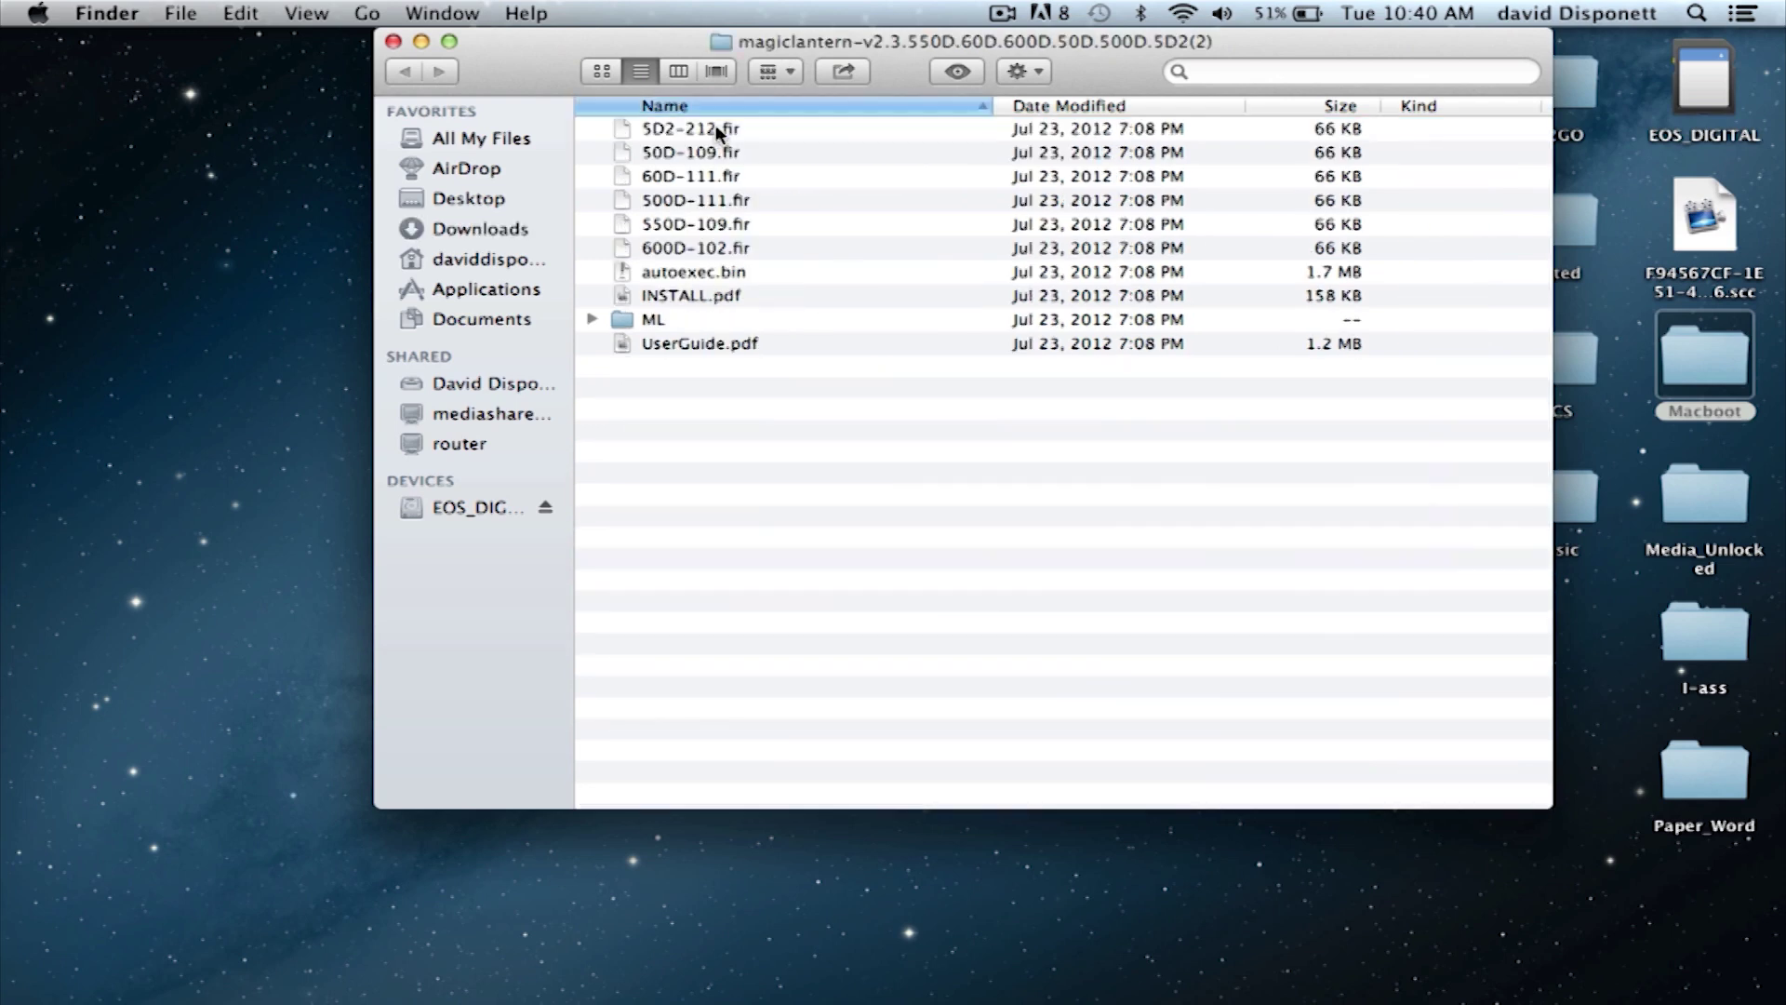
left_click(705, 327)
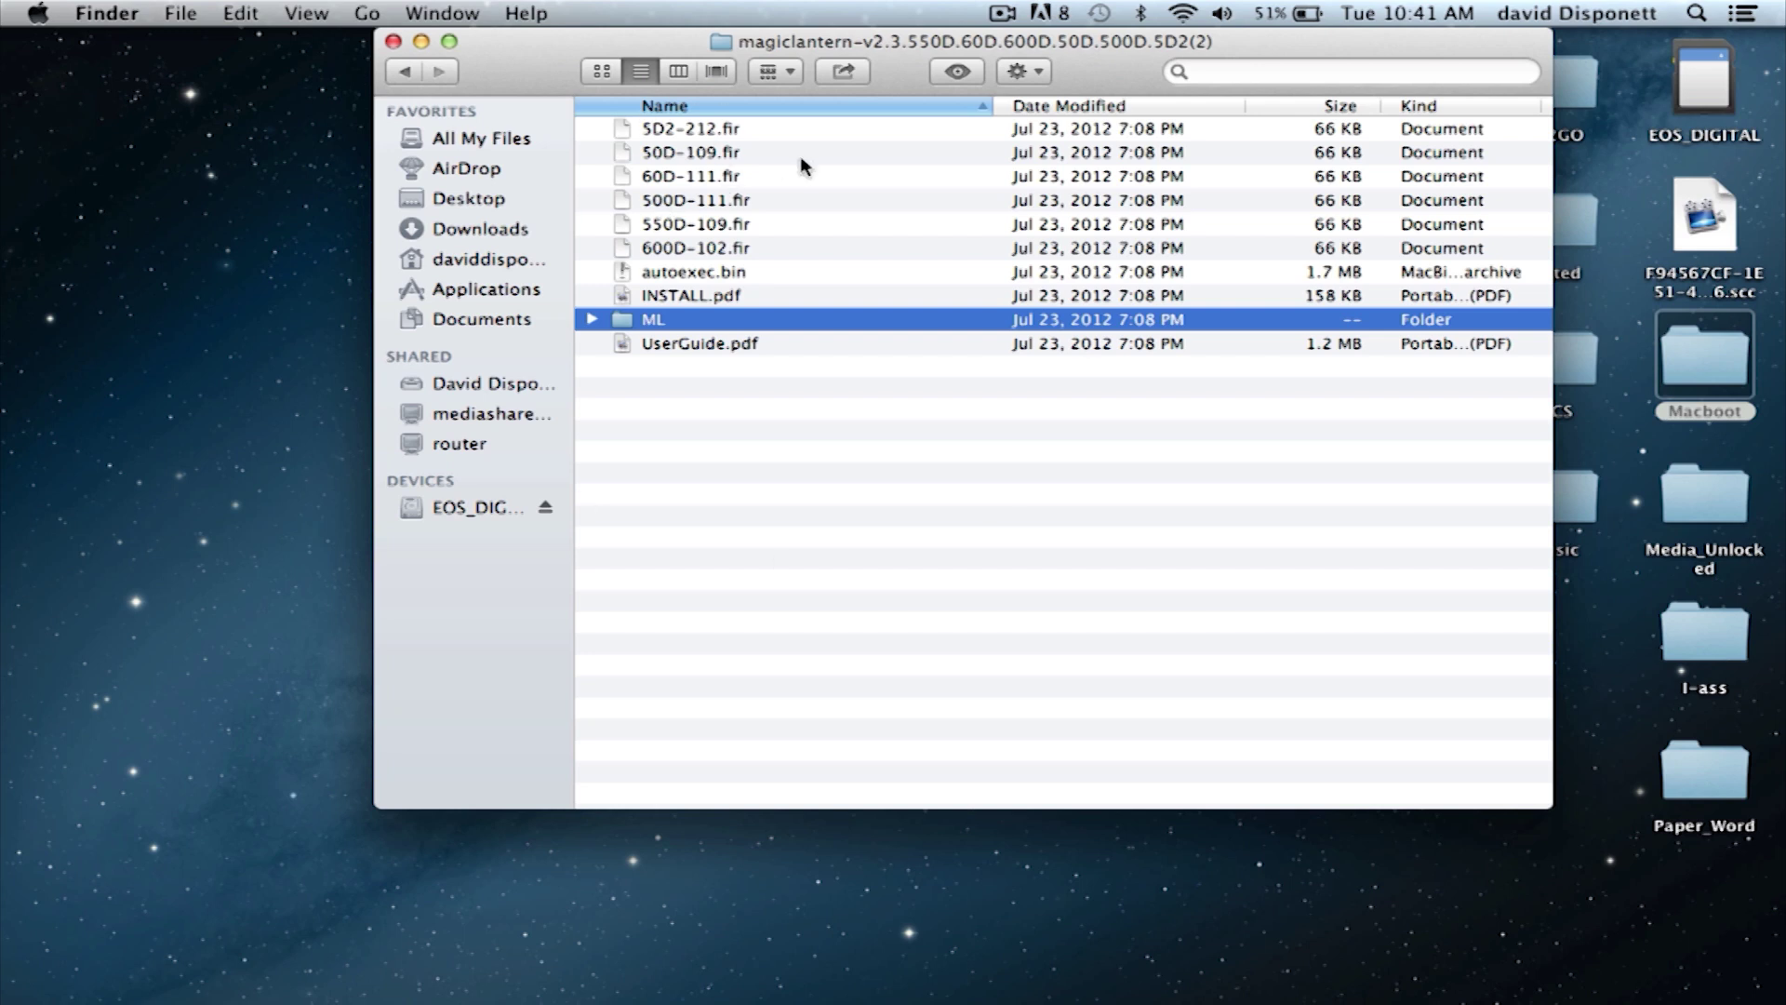
left_click(730, 131)
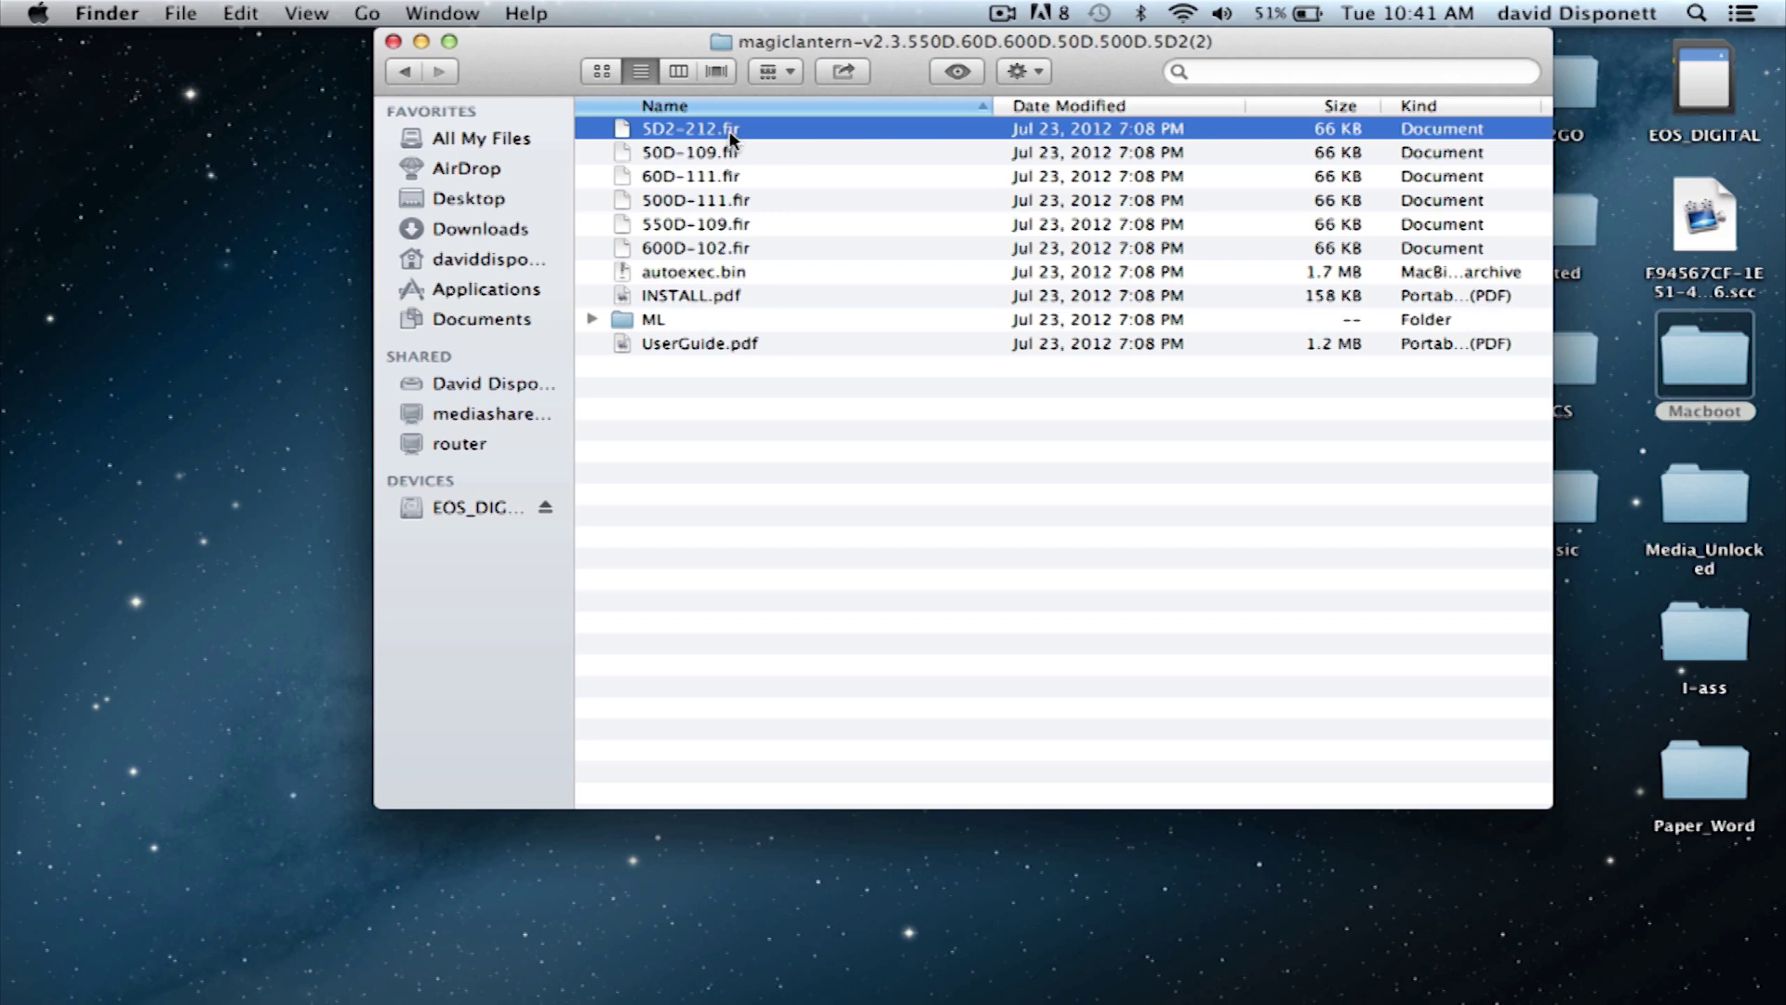
left_click(693, 345, "shift")
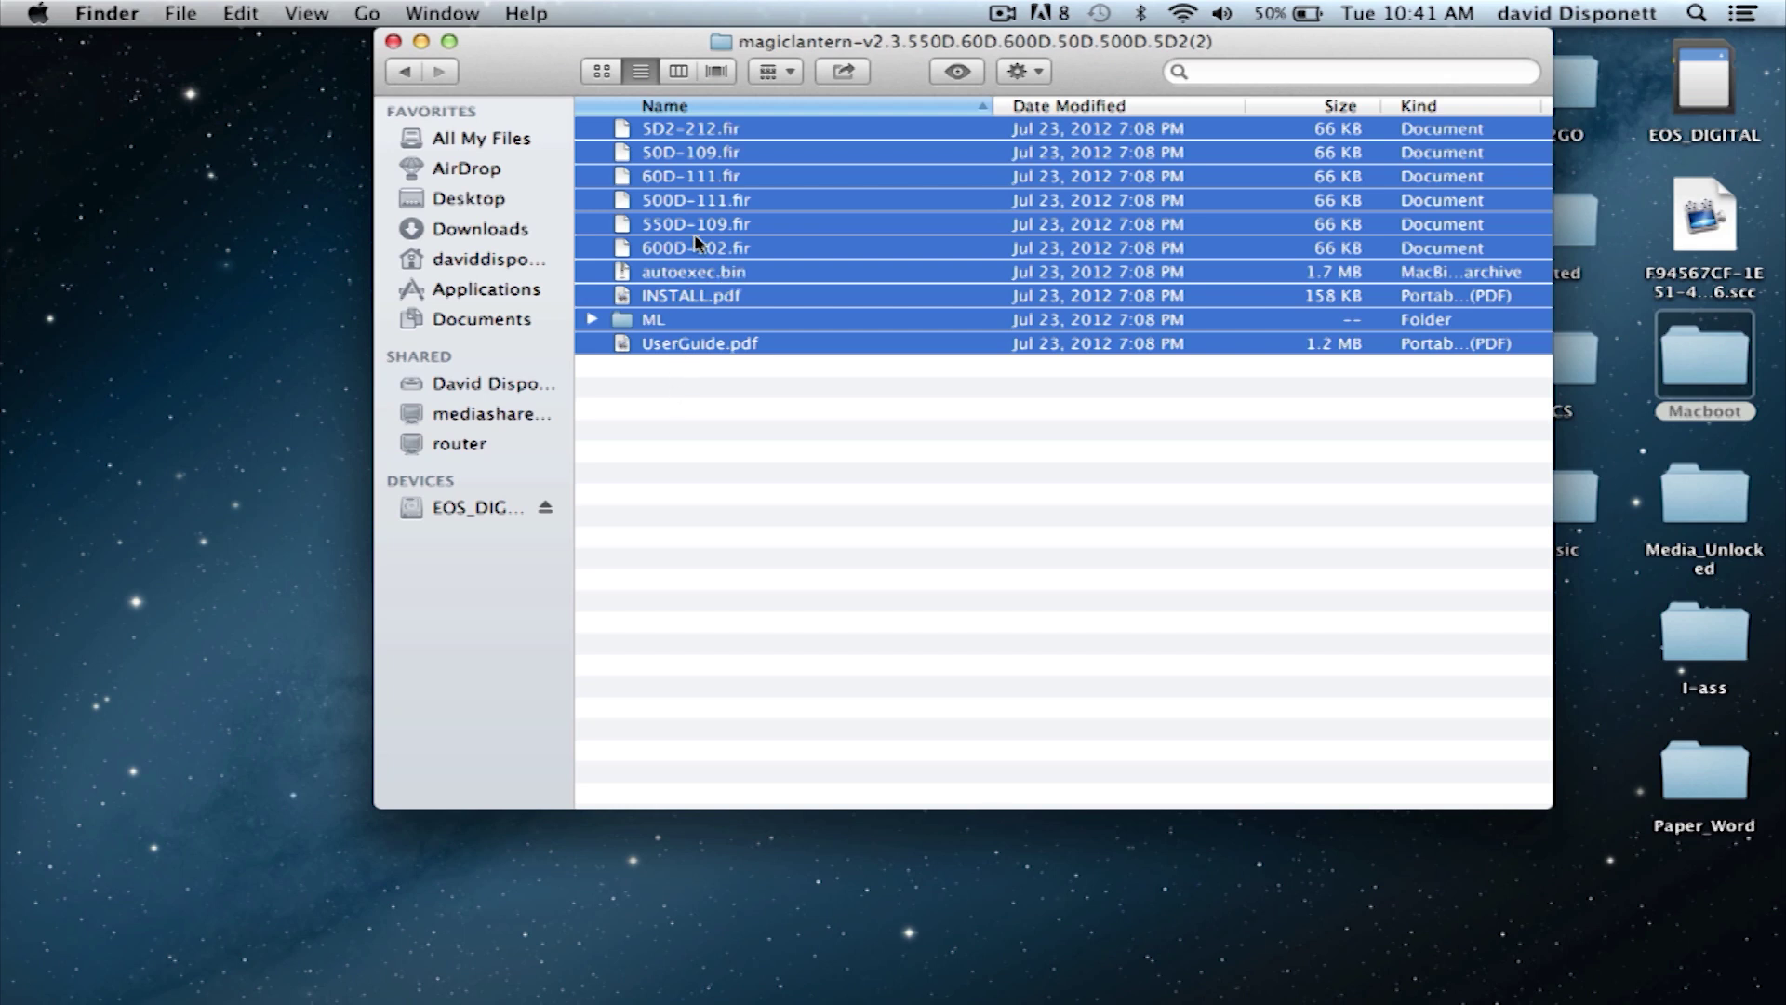
left_click_drag(696, 248, 465, 514)
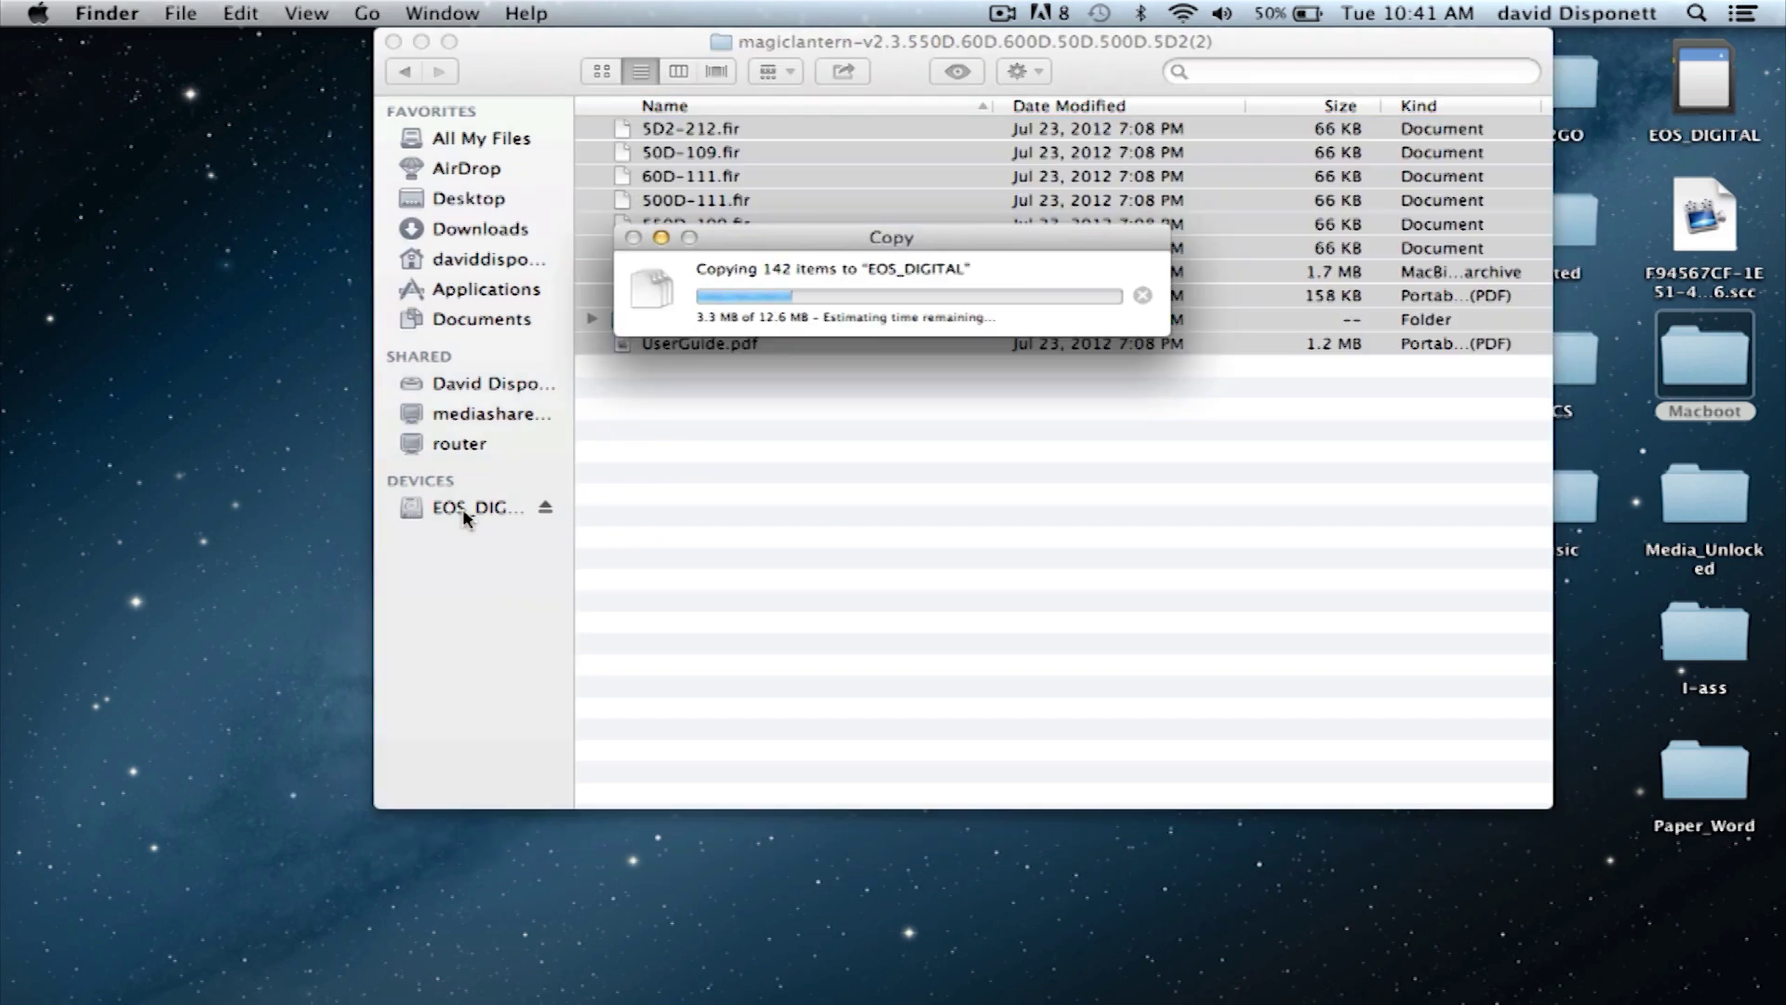